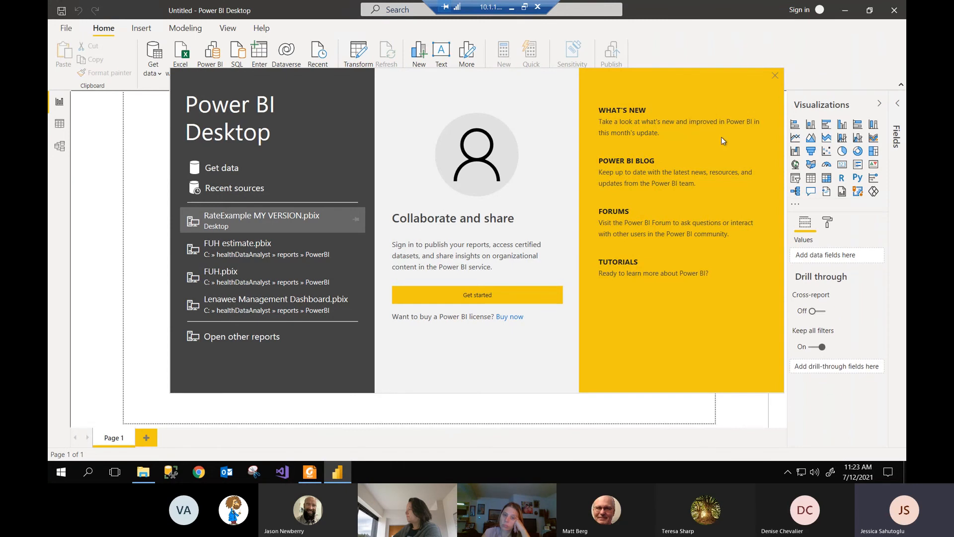
Close the Power BI Desktop welcome screen to reach the blank report
{"action": "left_click", "coordinate": [775, 76]}
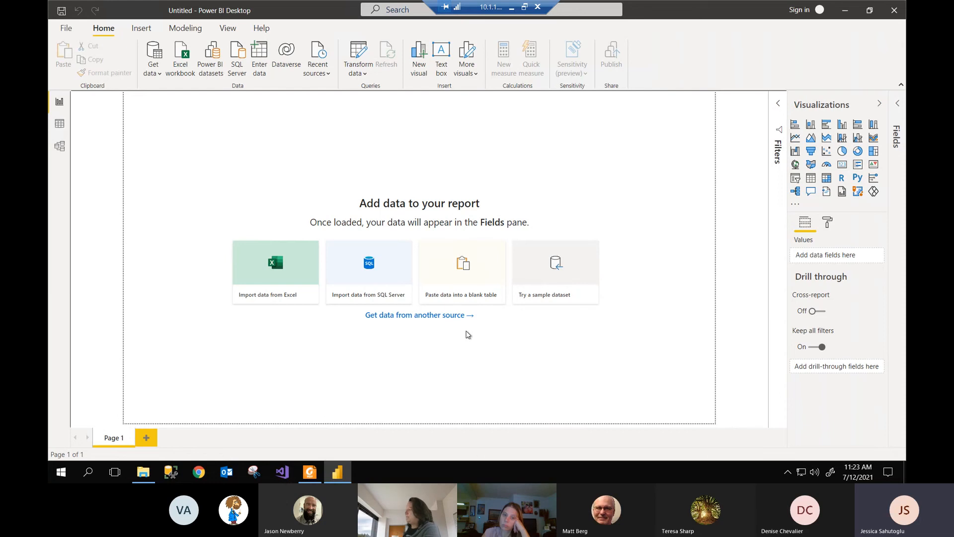
Start signing in with the work e-mail address and choose the work account
{"action": "left_click", "coordinate": [800, 12]}
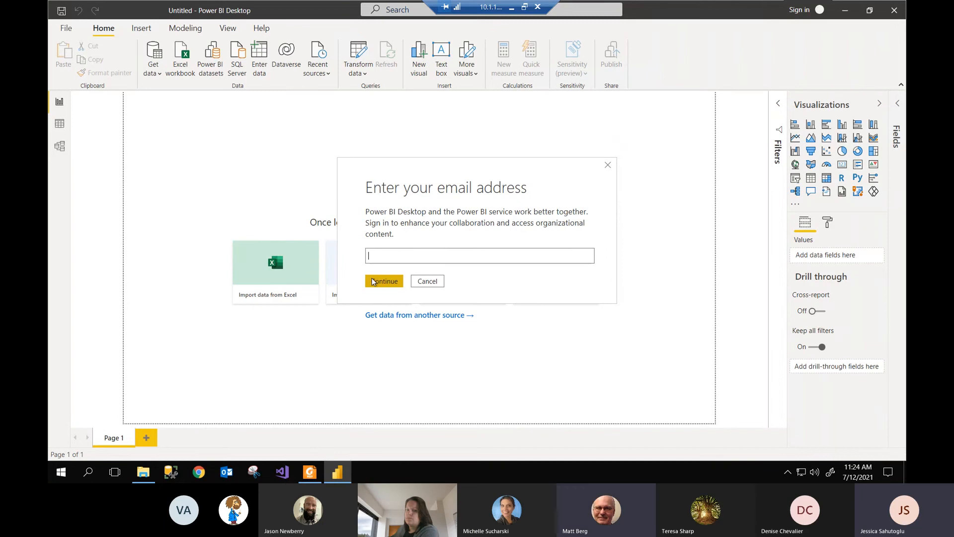
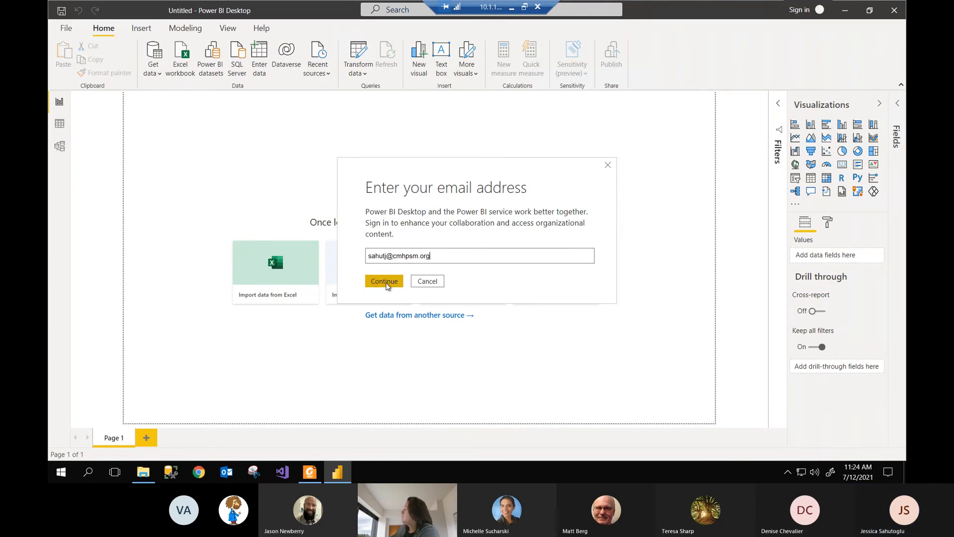
{"action": "left_click", "coordinate": [388, 285]}
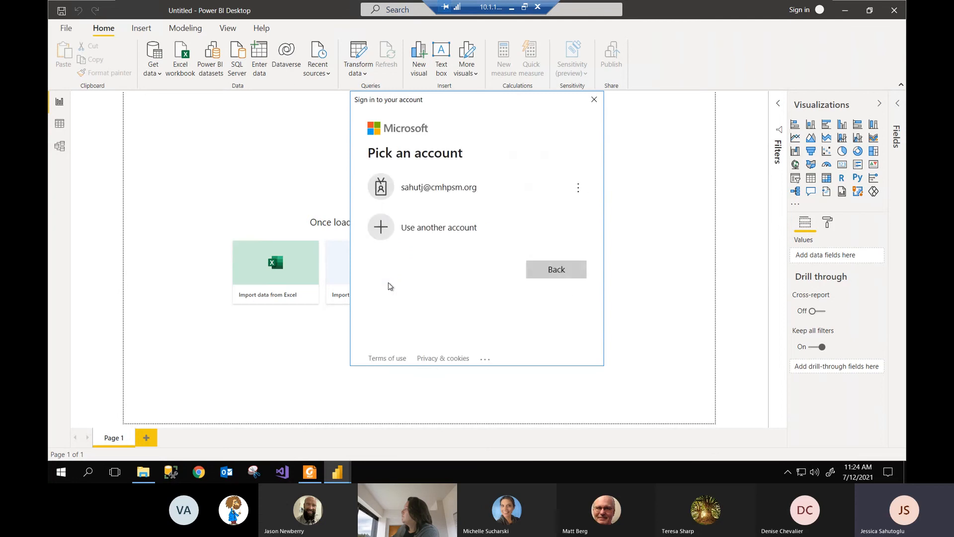
{"action": "left_click", "coordinate": [417, 188]}
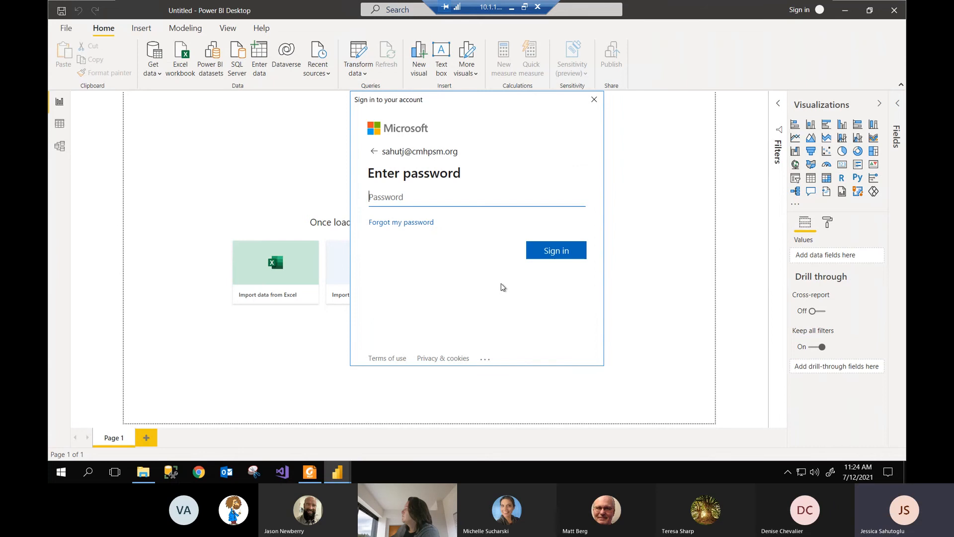
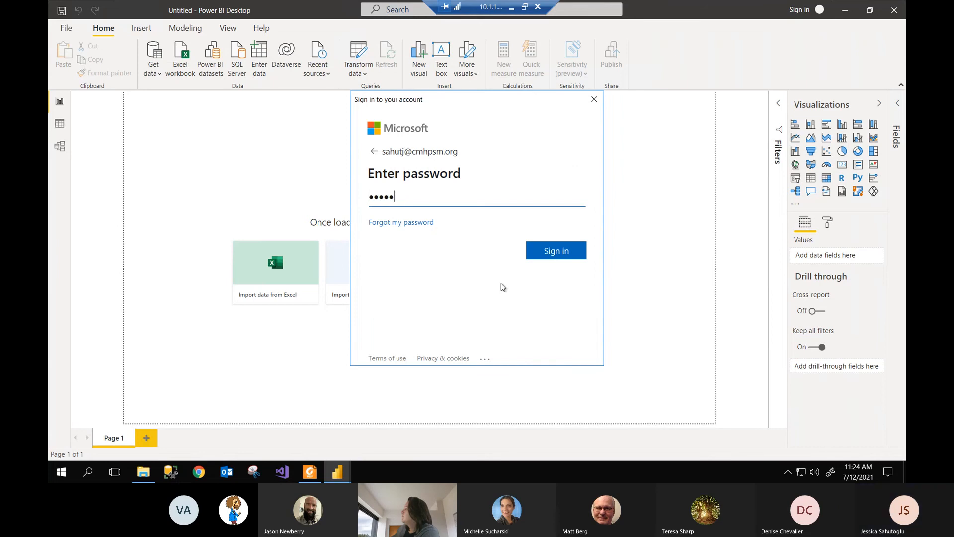
Enter the account password, then submit the texted verification code
{"action": "key", "text": "Tab"}
{"action": "key", "text": "Return"}
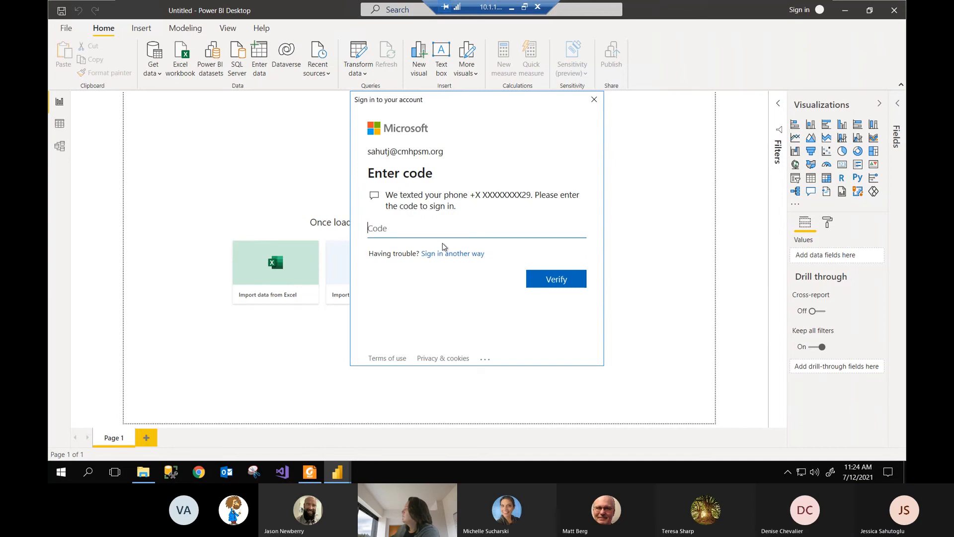
{"action": "key", "text": "Return"}
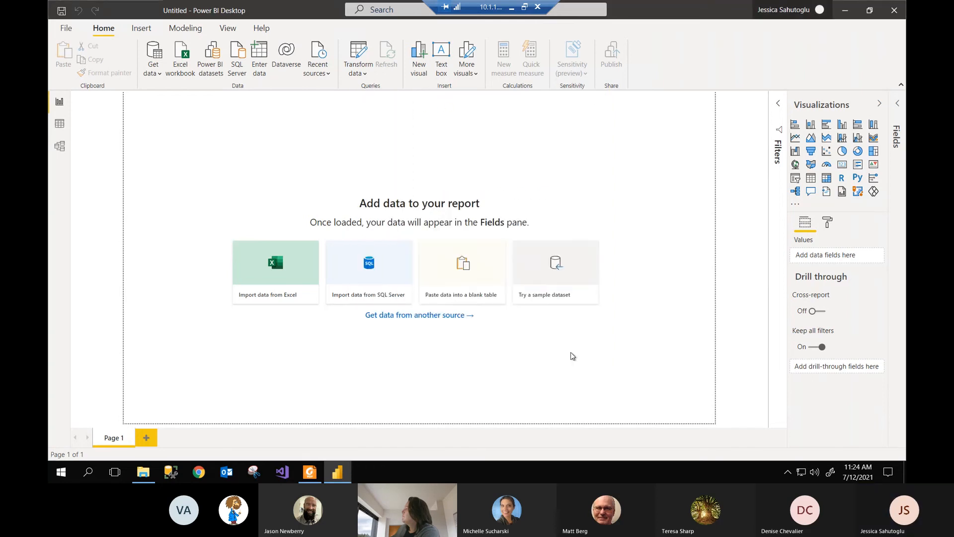
In the Foxit tutorial PDF, scroll to page 14's Importing Data section on 1020a_auths_DEIDd.xlsx
{"action": "left_click", "coordinate": [310, 472]}
{"action": "scroll", "coordinate": [614, 345], "scroll_direction": "down", "scroll_amount": 10}
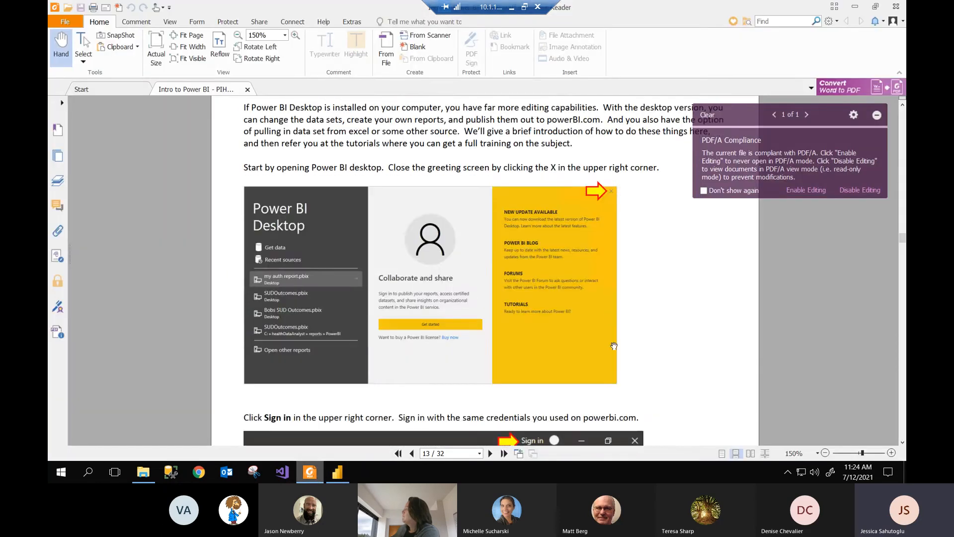
{"action": "scroll", "coordinate": [614, 345], "scroll_direction": "down", "scroll_amount": 5}
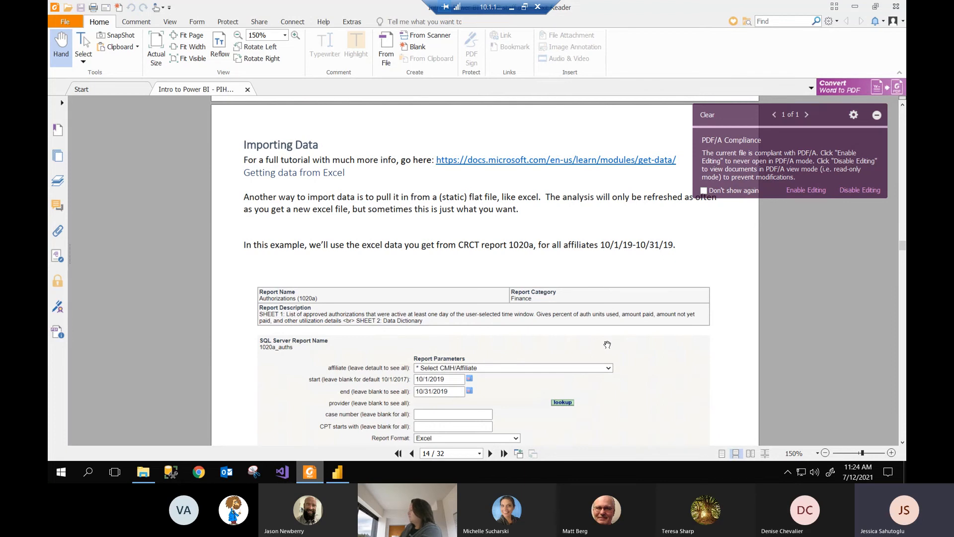
{"action": "scroll", "coordinate": [605, 343], "scroll_direction": "down", "scroll_amount": 3}
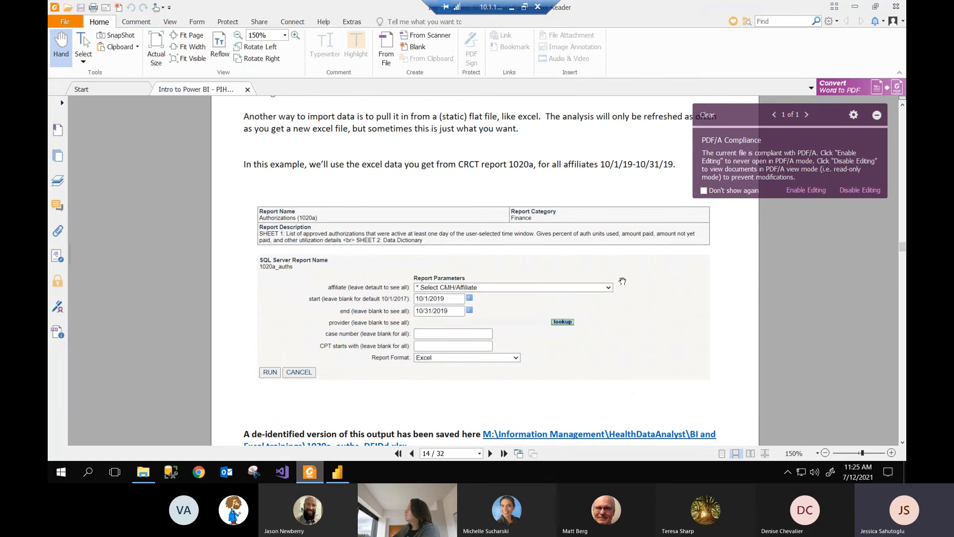
{"action": "scroll", "coordinate": [622, 281], "scroll_direction": "down", "scroll_amount": 3}
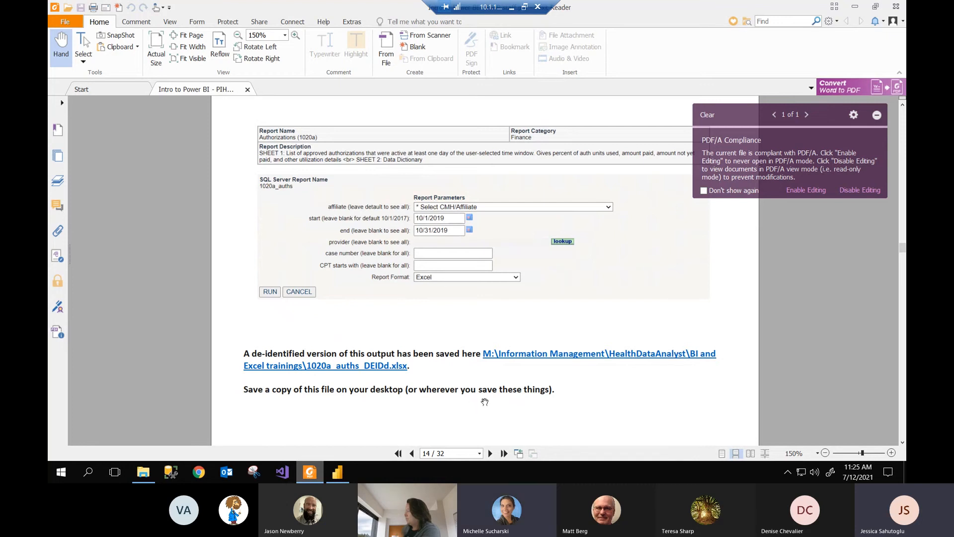
{"action": "scroll", "coordinate": [496, 388], "scroll_direction": "up", "scroll_amount": 2}
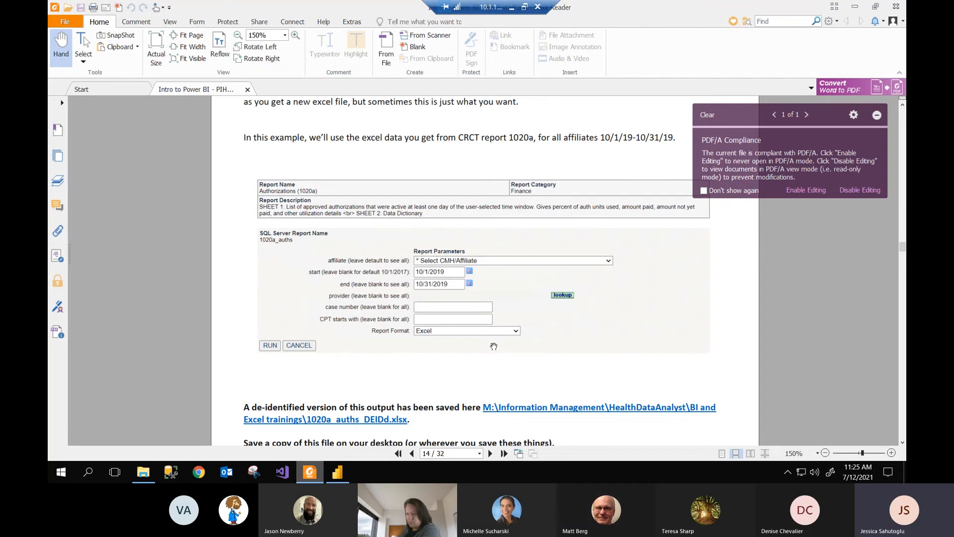
{"action": "scroll", "coordinate": [462, 344], "scroll_direction": "down", "scroll_amount": 1}
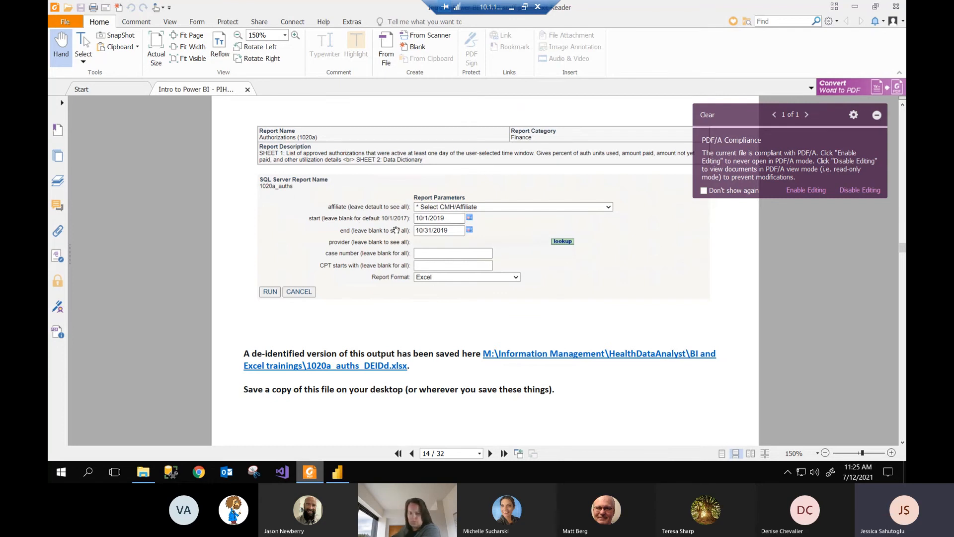
{"action": "scroll", "coordinate": [397, 232], "scroll_direction": "up", "scroll_amount": 1}
{"action": "scroll", "coordinate": [597, 269], "scroll_direction": "down", "scroll_amount": 4}
Scroll to page 15's Get data > Excel instructions, then return to Power BI Desktop
{"action": "scroll", "coordinate": [598, 266], "scroll_direction": "down", "scroll_amount": 15}
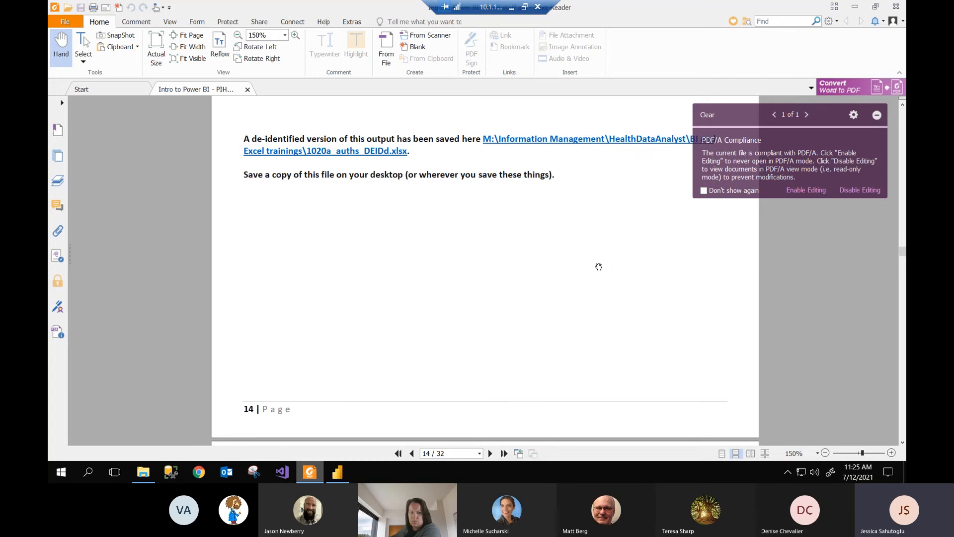
{"action": "scroll", "coordinate": [600, 263], "scroll_direction": "down", "scroll_amount": 5}
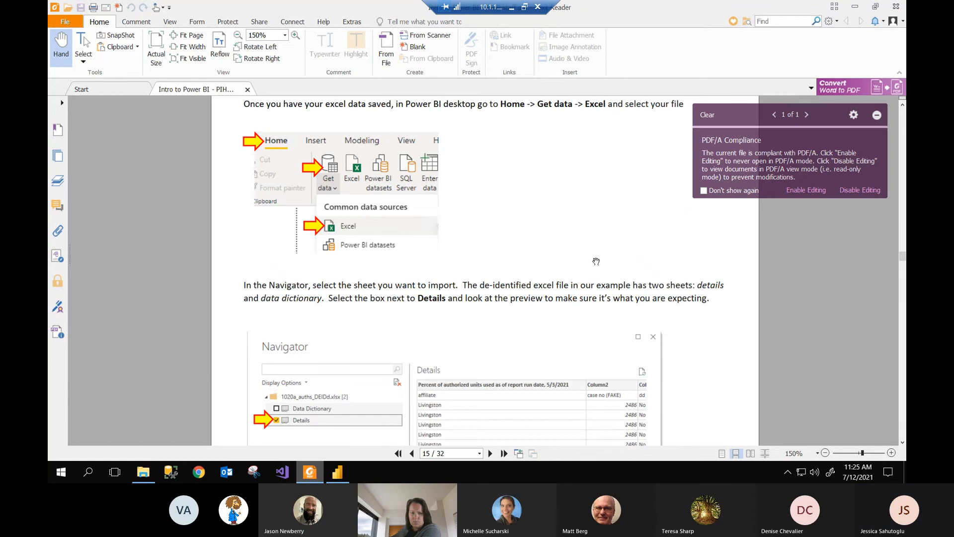
{"action": "key", "text": "alt+Tab"}
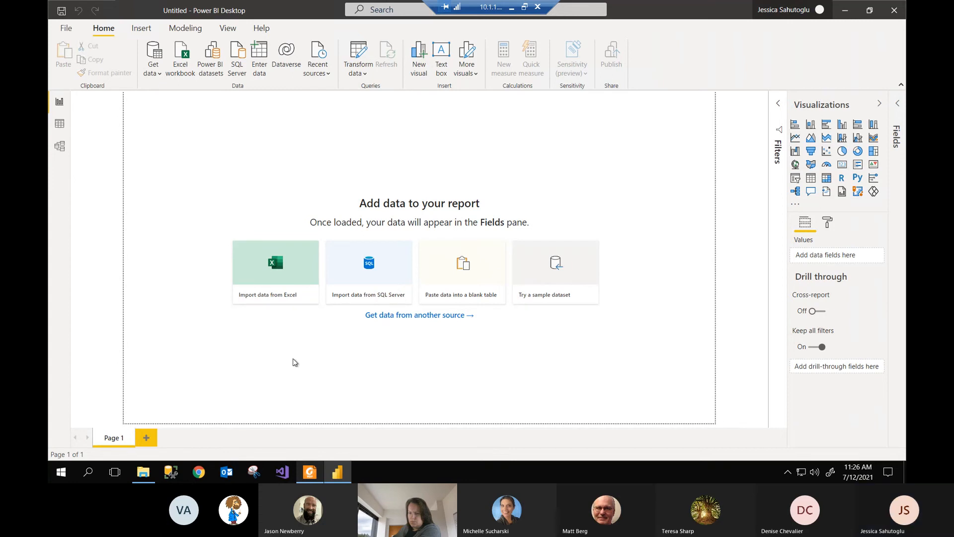
{"action": "left_click", "coordinate": [62, 29]}
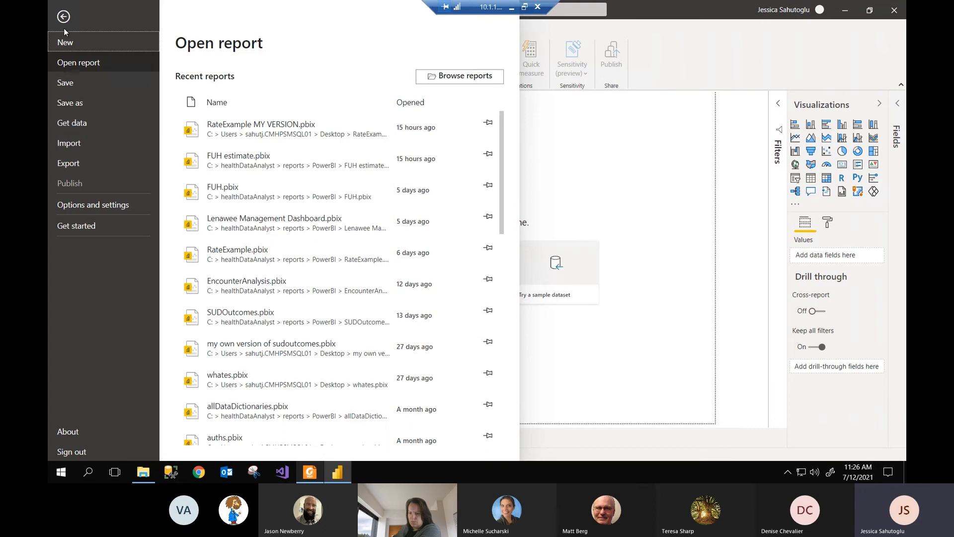
{"action": "left_click", "coordinate": [73, 124]}
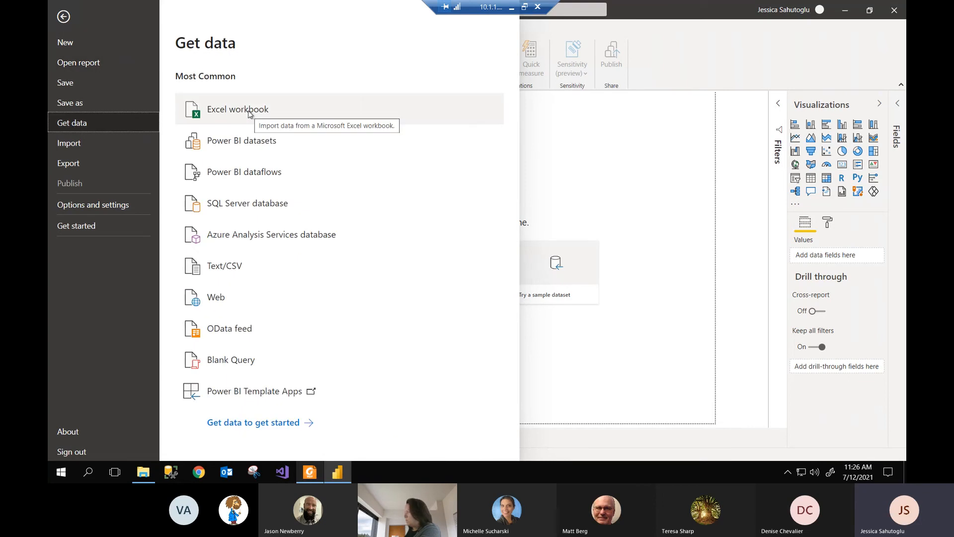
{"action": "left_click", "coordinate": [700, 184]}
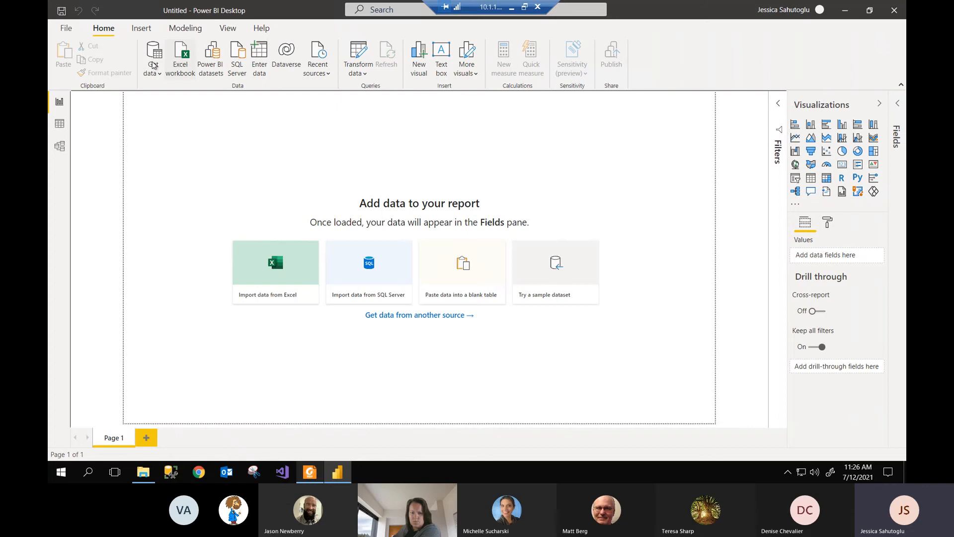
Import the Excel workbook 1020a_auths_DEIDd.xlsx from the powerBI training folder
{"action": "left_click", "coordinate": [183, 66]}
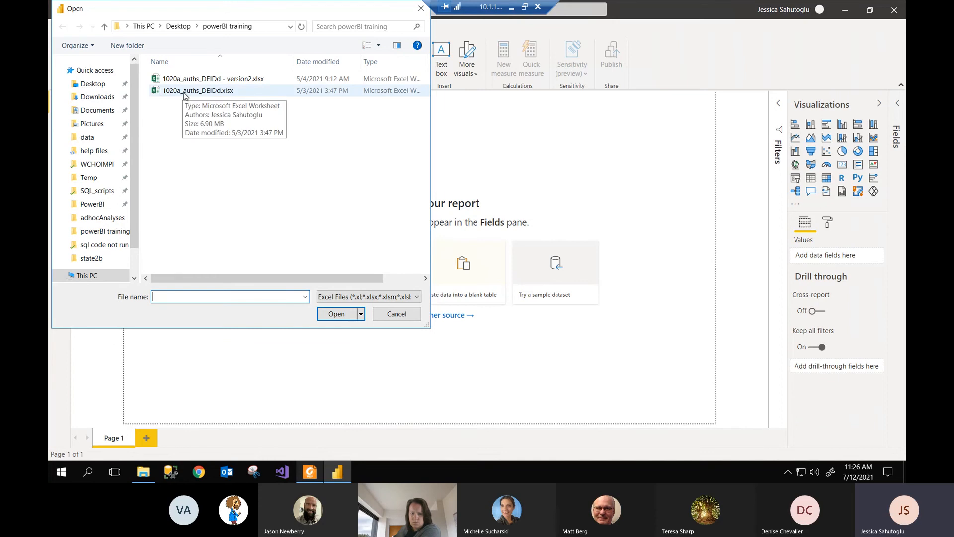
{"action": "left_click", "coordinate": [183, 92]}
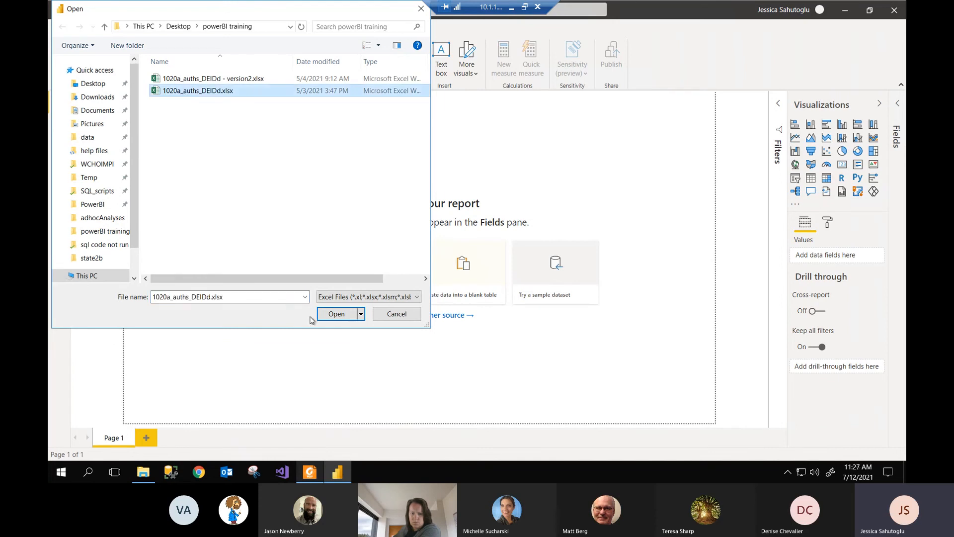
{"action": "left_click", "coordinate": [330, 314]}
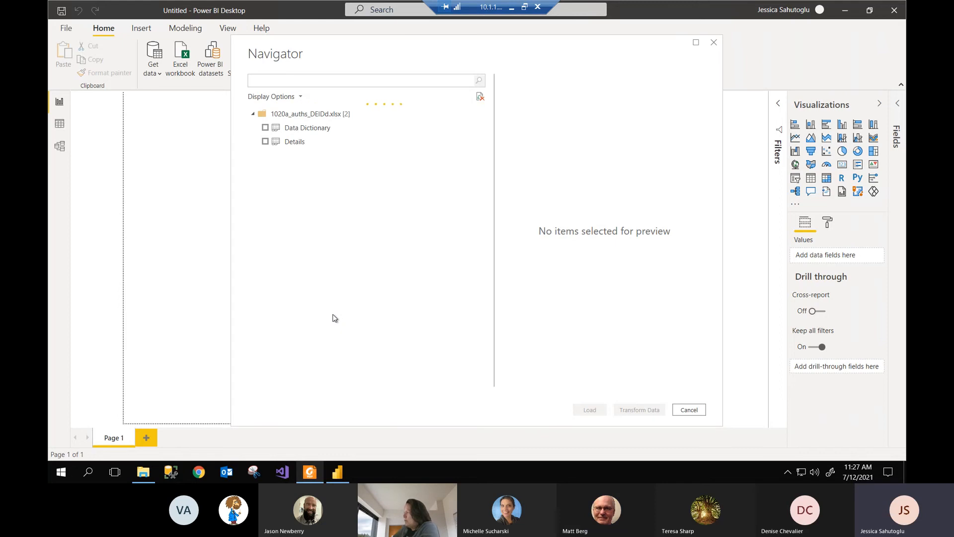
Preview the Data Dictionary and Details sheets, then tick Details for import
{"action": "left_click", "coordinate": [321, 128]}
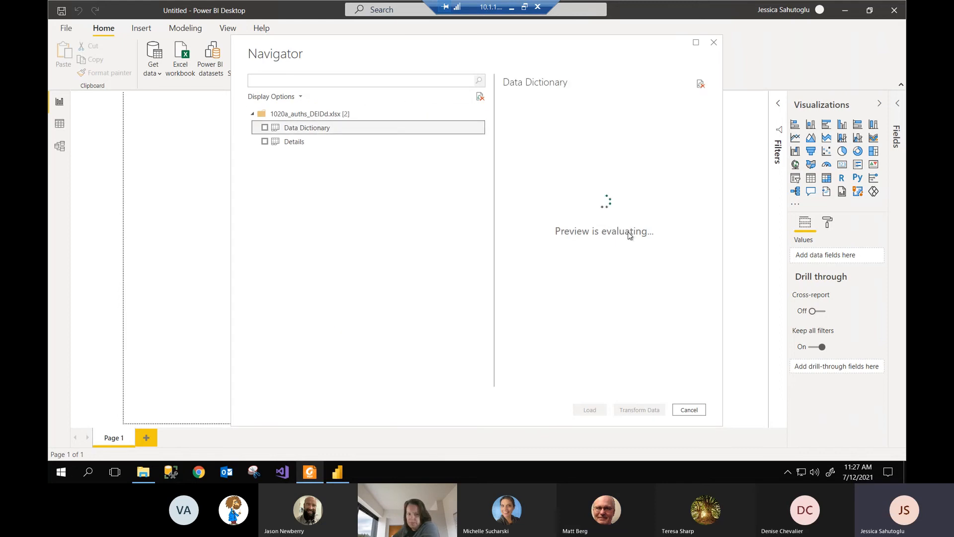
{"action": "mouse_move", "coordinate": [545, 384]}
{"action": "left_mouse_down"}
{"action": "mouse_move", "coordinate": [626, 394]}
{"action": "mouse_move", "coordinate": [532, 388]}
{"action": "left_mouse_up"}
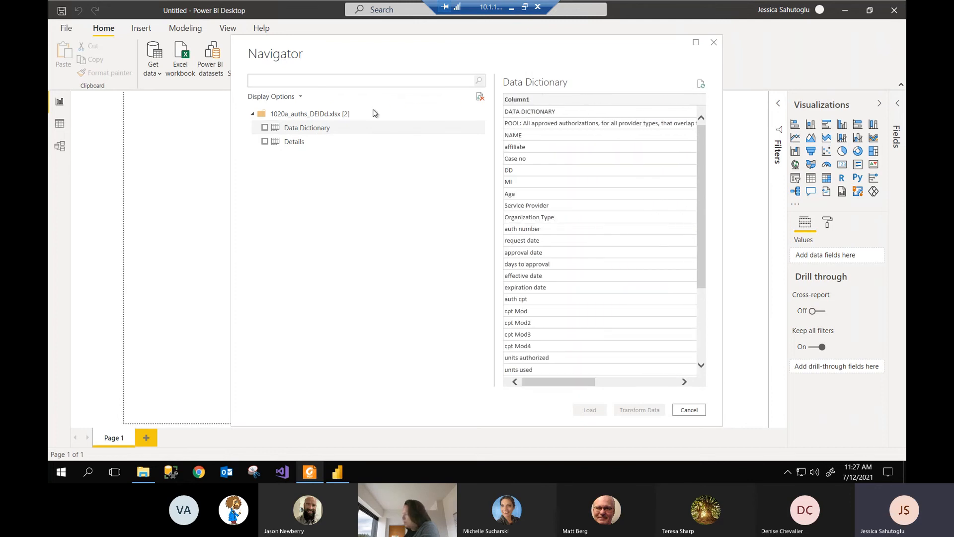
{"action": "left_click", "coordinate": [295, 143]}
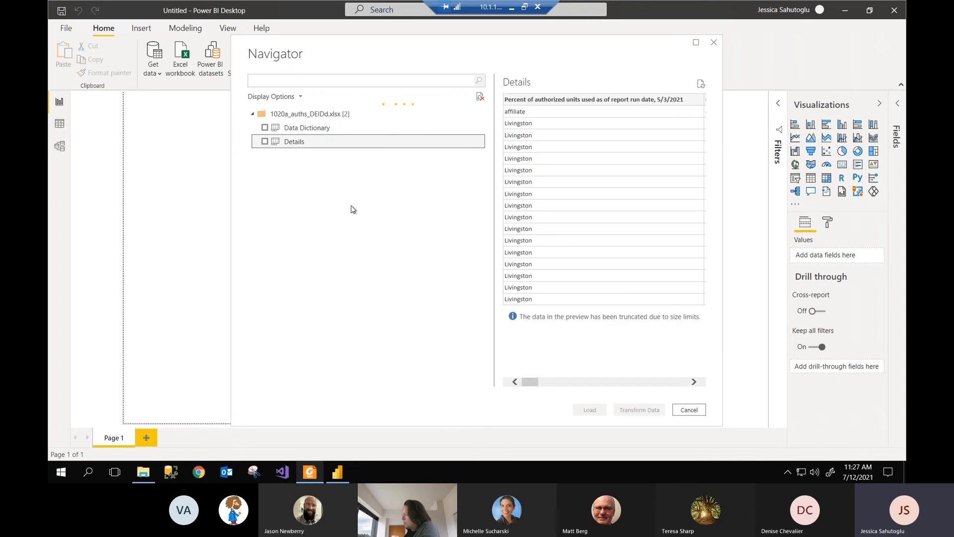
{"action": "left_click_drag", "start_coordinate": [526, 383], "coordinate": [592, 384]}
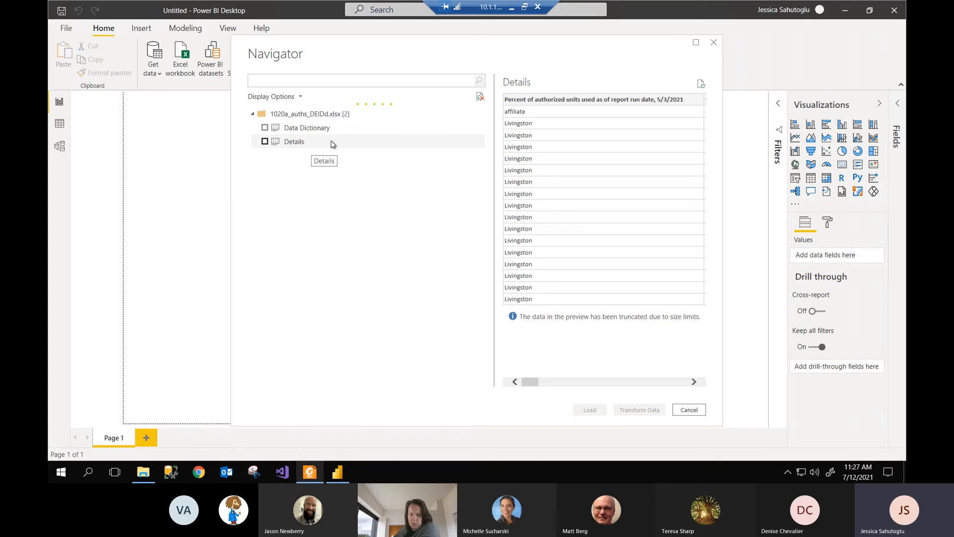
{"action": "left_click", "coordinate": [265, 141]}
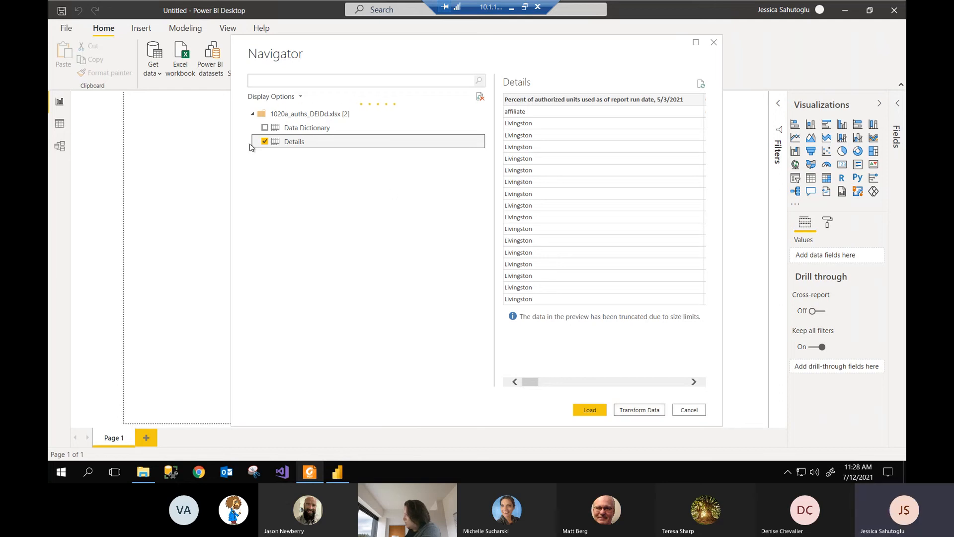
Send the Details sheet to Power Query Editor with Transform Data and maximize the editor
{"action": "left_click", "coordinate": [651, 411]}
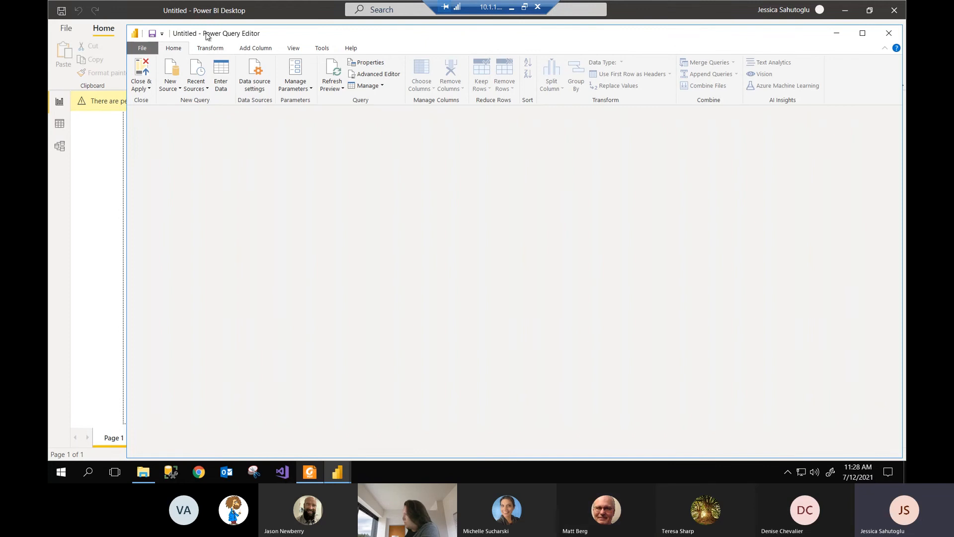
{"action": "left_click", "coordinate": [863, 34]}
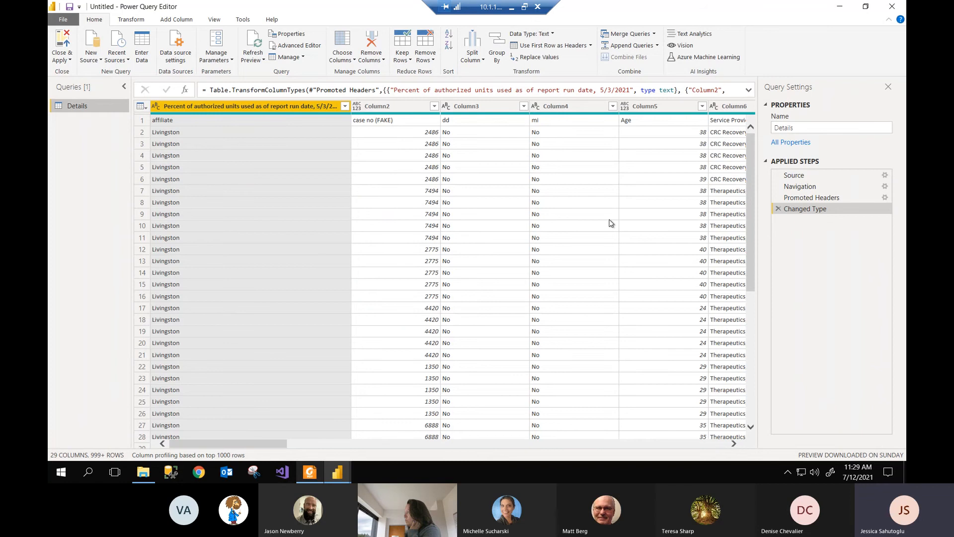
Promote the Details table's first row to headers (affiliate, case no (FAKE), dd, mi, Age)
{"action": "left_click", "coordinate": [537, 47]}
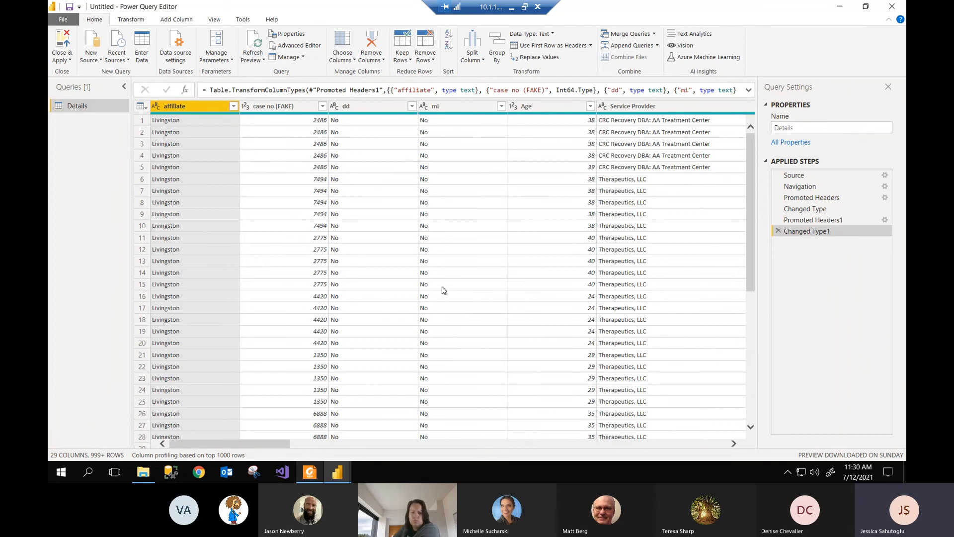
Rename the Details query in the Queries pane to 'CRCT rpt 1020a'
{"action": "right_click", "coordinate": [94, 106]}
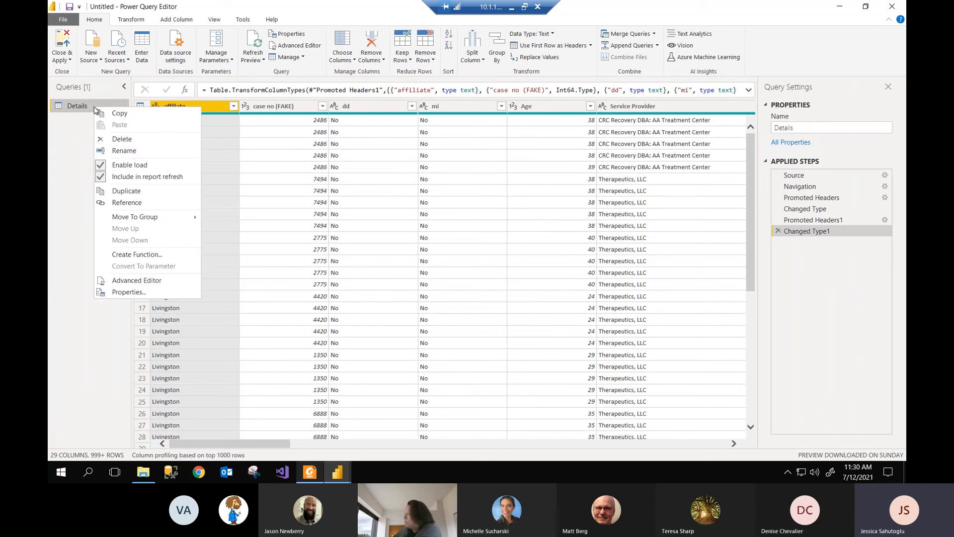
{"action": "left_click", "coordinate": [124, 151]}
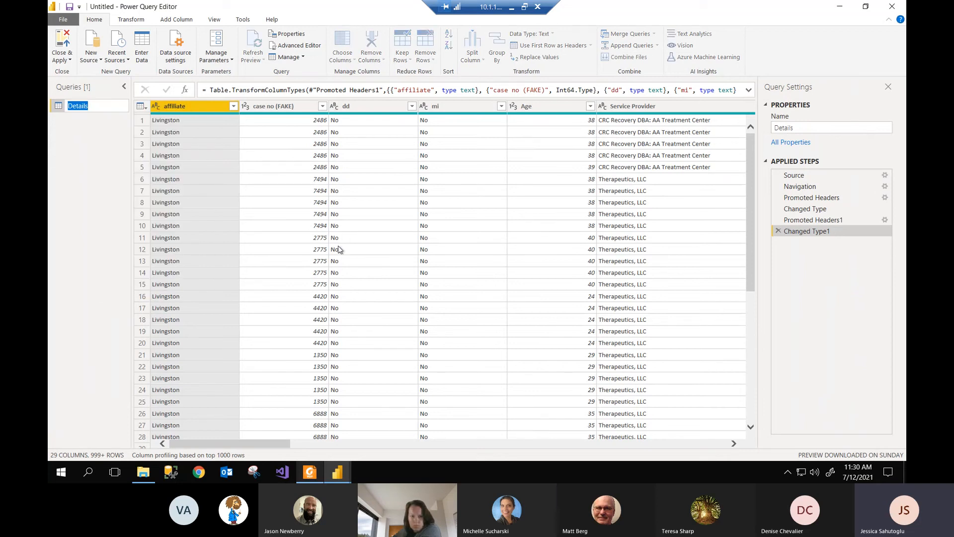
{"action": "type", "text": "CRCT rpt "}
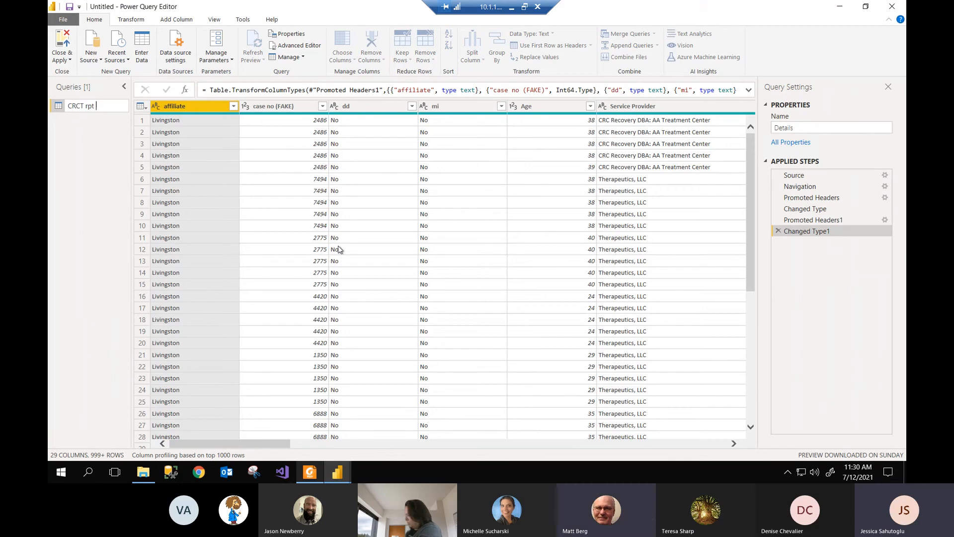
{"action": "type", "text": "1020a"}
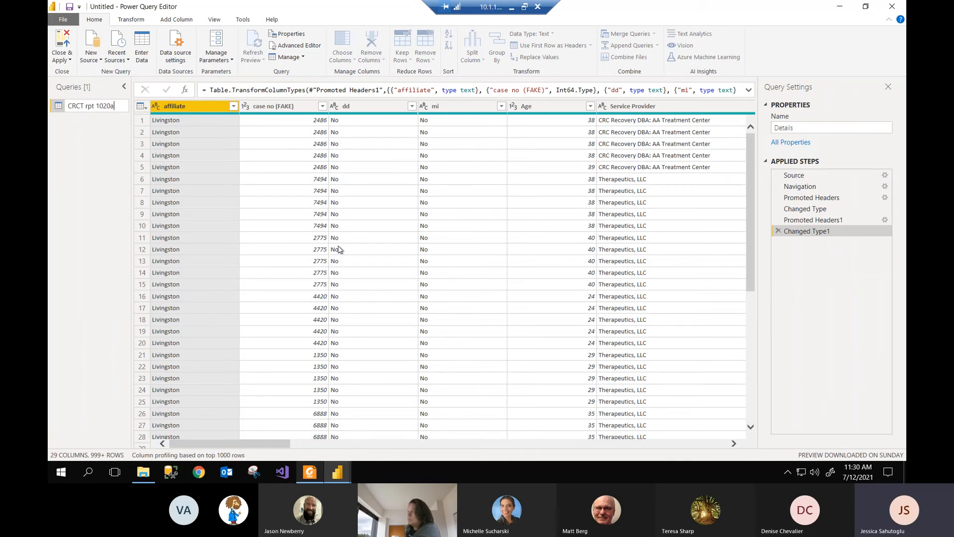
{"action": "left_click", "coordinate": [85, 152]}
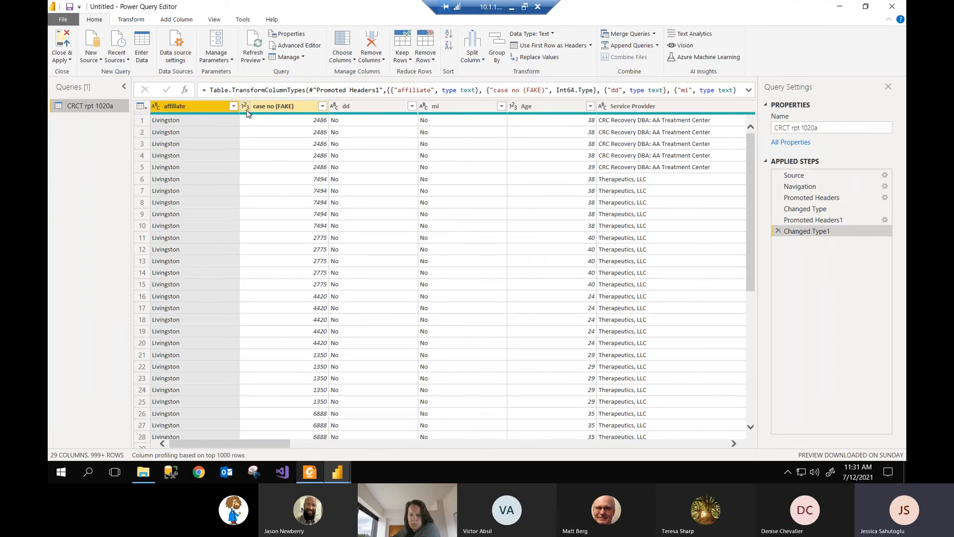
{"action": "left_click_drag", "start_coordinate": [280, 445], "coordinate": [465, 454]}
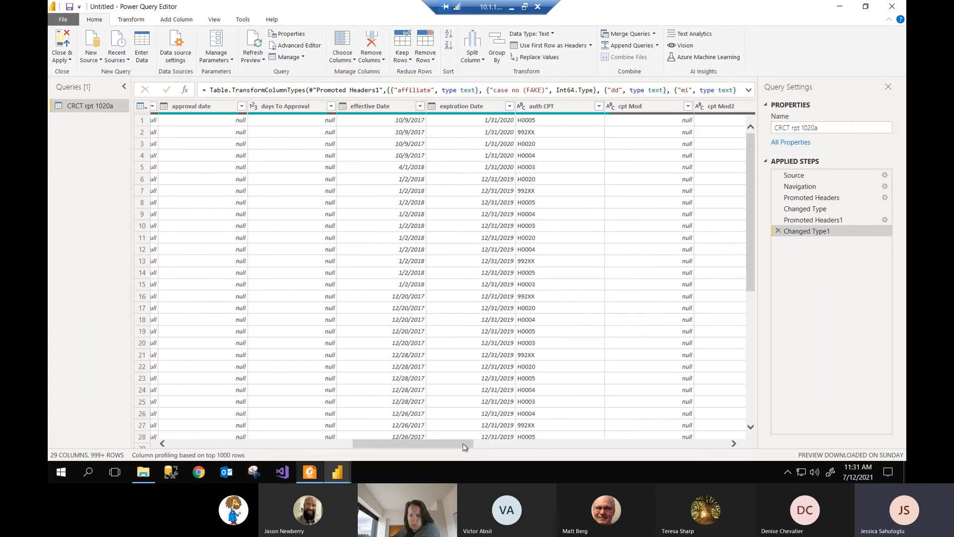
{"action": "left_click_drag", "start_coordinate": [466, 445], "coordinate": [208, 446]}
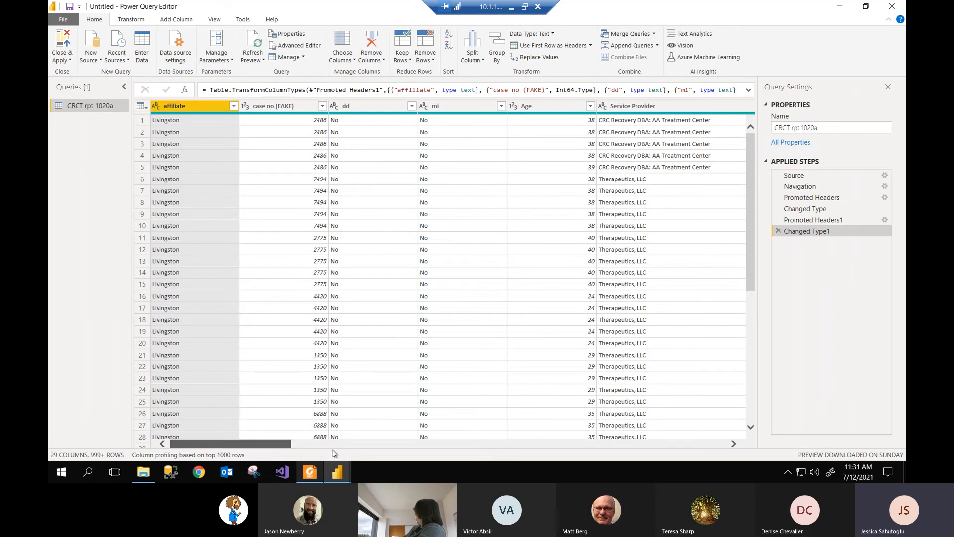
{"action": "left_click_drag", "start_coordinate": [263, 443], "coordinate": [208, 460]}
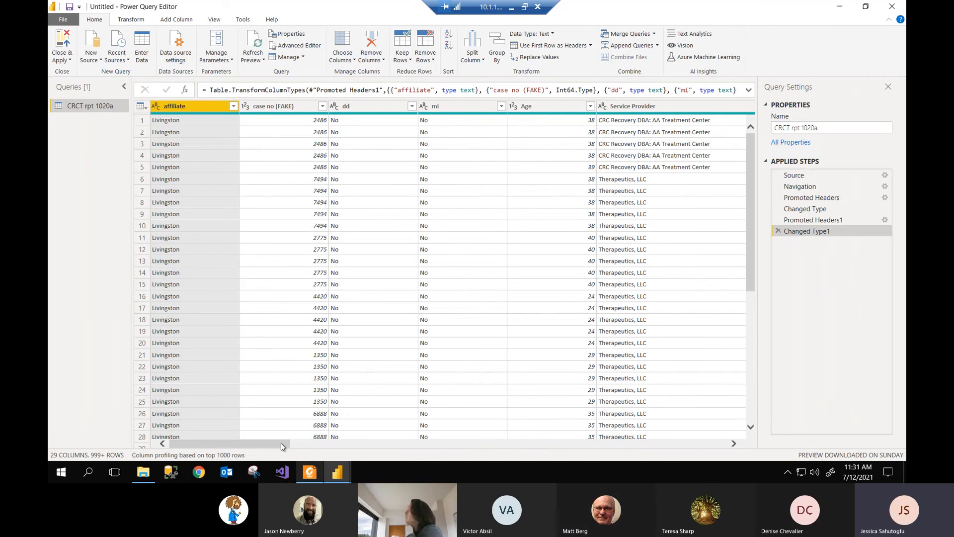
{"action": "left_click_drag", "start_coordinate": [282, 443], "coordinate": [678, 456]}
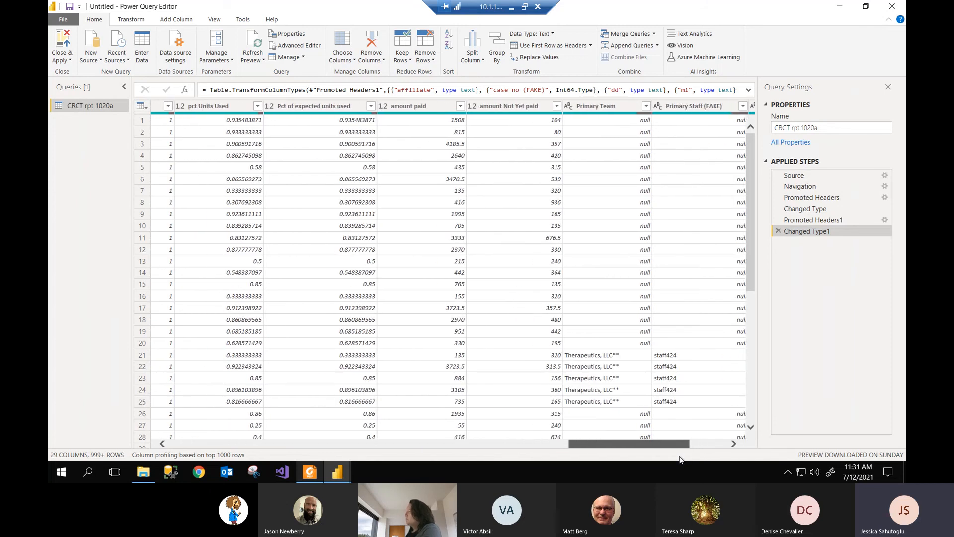
{"action": "left_click", "coordinate": [317, 108]}
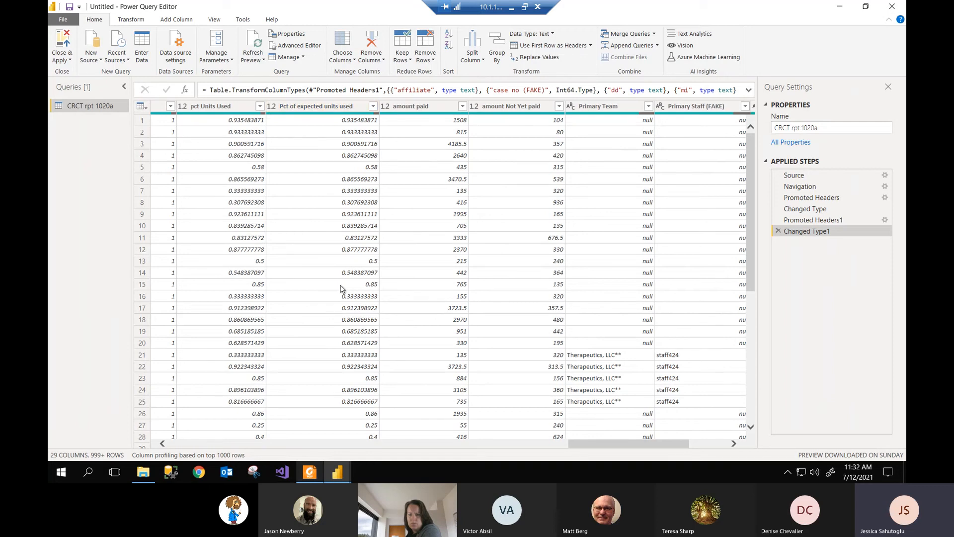
Change the Pct of expected units used column to Percentage, replacing the current type conversion
{"action": "left_click", "coordinate": [271, 106]}
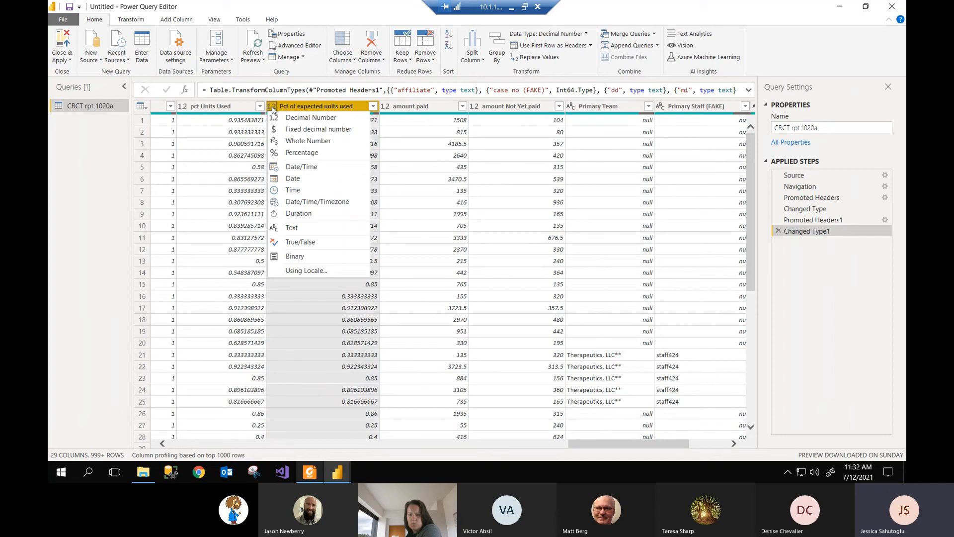
{"action": "left_click", "coordinate": [297, 152]}
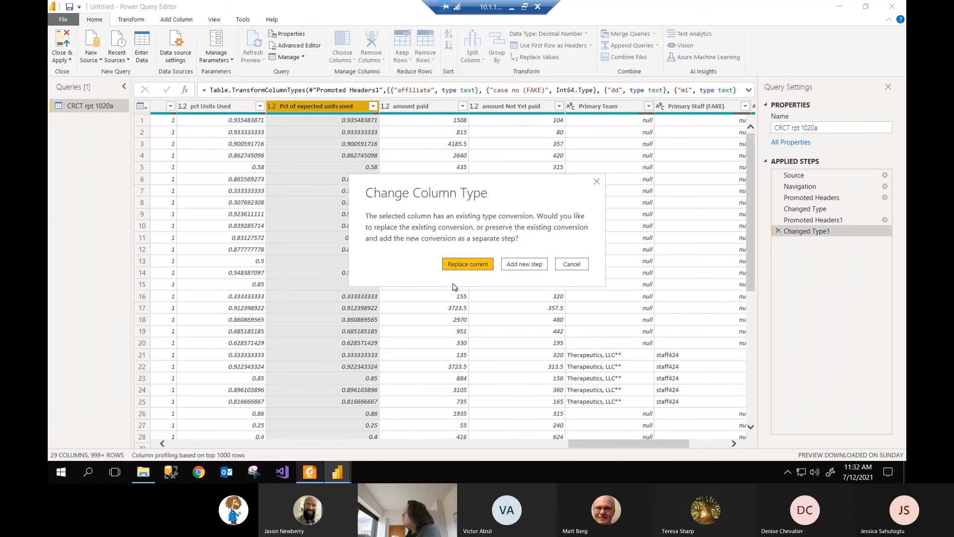
{"action": "left_click", "coordinate": [460, 266]}
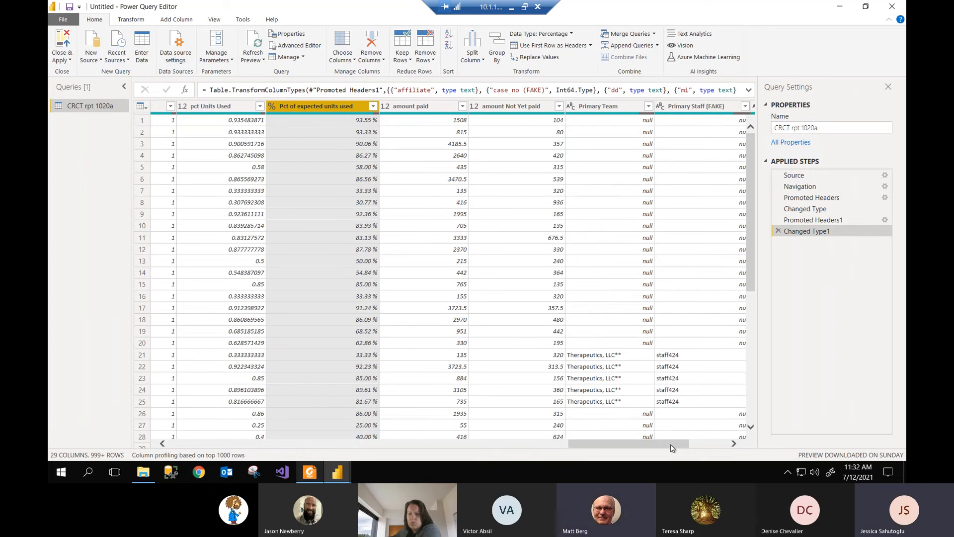
{"action": "left_click_drag", "start_coordinate": [669, 444], "coordinate": [374, 440]}
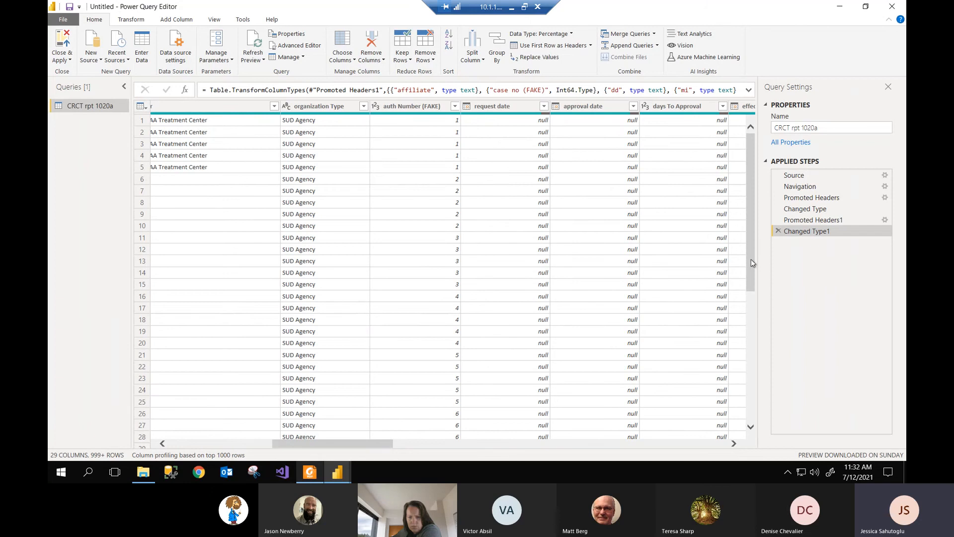
Scroll through the query's 29 columns, then bring up the Add Column ribbon
{"action": "left_click_drag", "start_coordinate": [750, 258], "coordinate": [762, 195]}
{"action": "left_click_drag", "start_coordinate": [383, 446], "coordinate": [446, 457]}
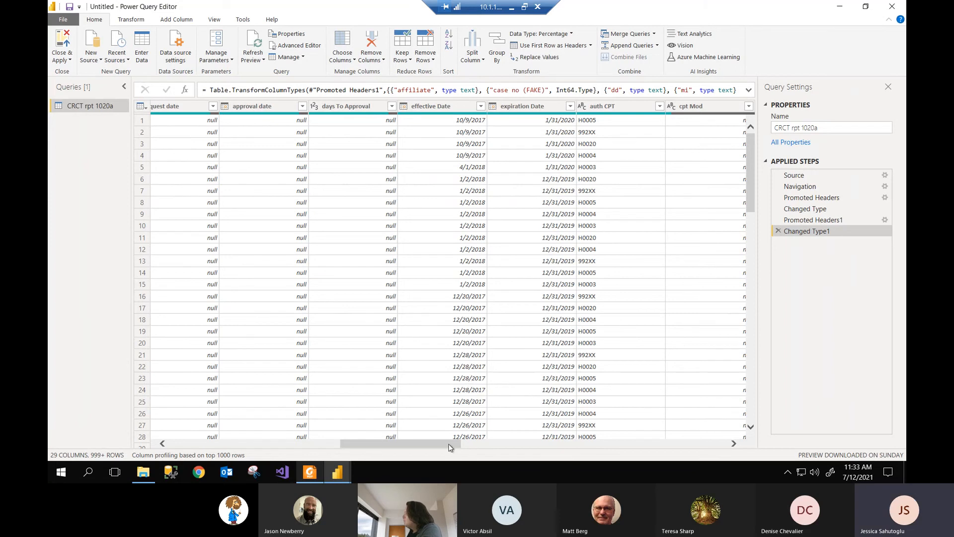
{"action": "left_click_drag", "start_coordinate": [450, 445], "coordinate": [714, 452]}
{"action": "left_click_drag", "start_coordinate": [641, 453], "coordinate": [361, 444]}
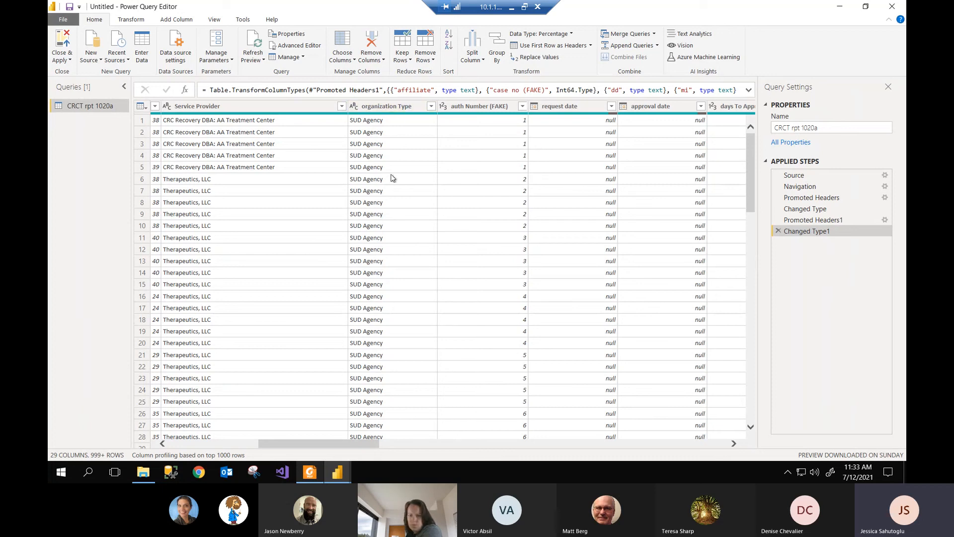
{"action": "left_click", "coordinate": [169, 22]}
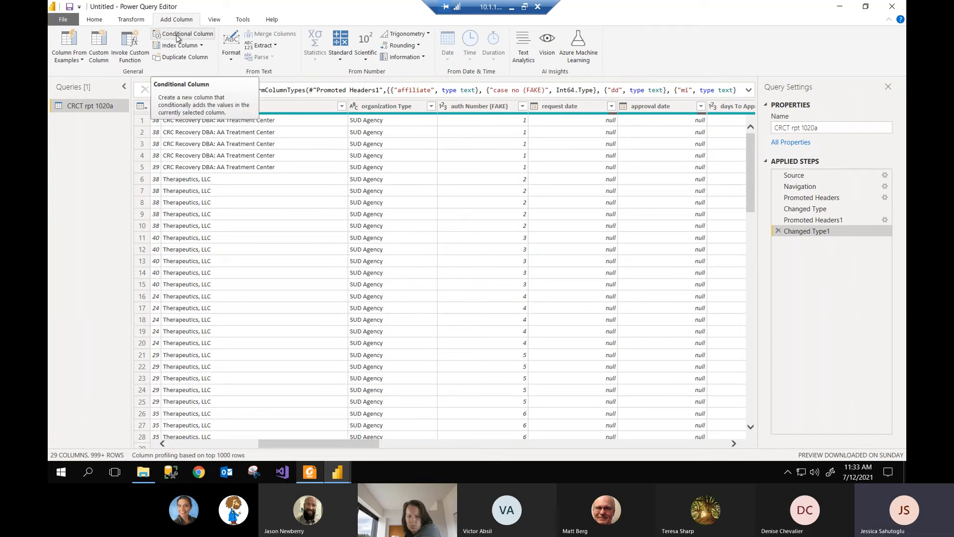
Open the Add Conditional Column dialog for the CRCT rpt 1020a query
{"action": "left_click", "coordinate": [177, 37]}
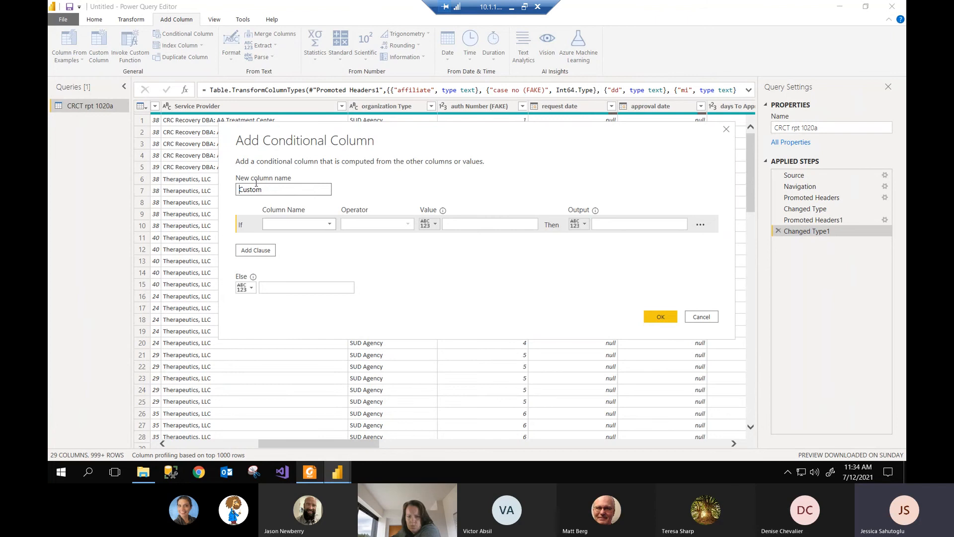
Name the column 'SUD or MH': organization Type equals 'SUD Agency' gives SUD, else MH
{"action": "left_click", "coordinate": [285, 189]}
{"action": "key", "text": "BackSpace"}
{"action": "key", "text": "BackSpace"}
{"action": "key", "text": "BackSpace"}
{"action": "key", "text": "BackSpace"}
{"action": "key", "text": "BackSpace"}
{"action": "key", "text": "BackSpace"}
{"action": "type", "text": "SUD or MH"}
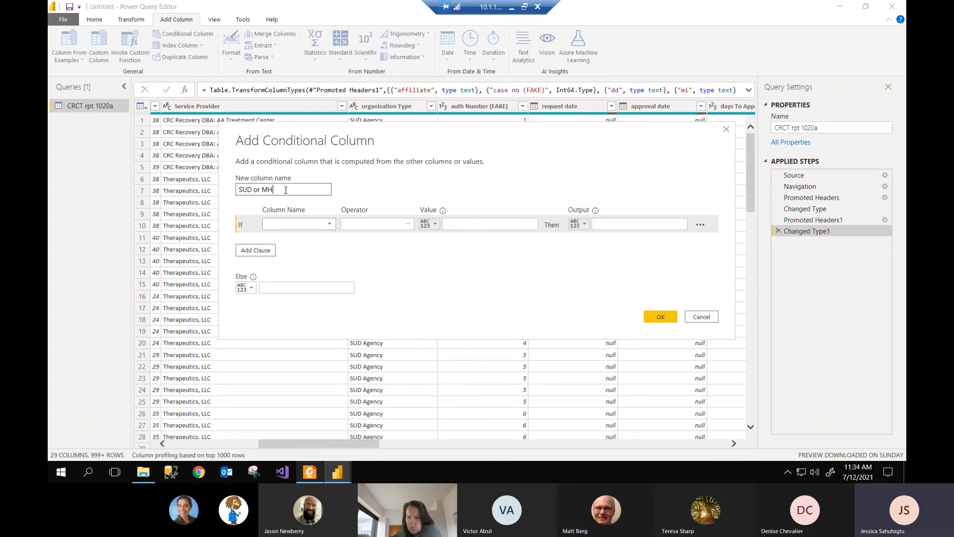
{"action": "left_click", "coordinate": [327, 228]}
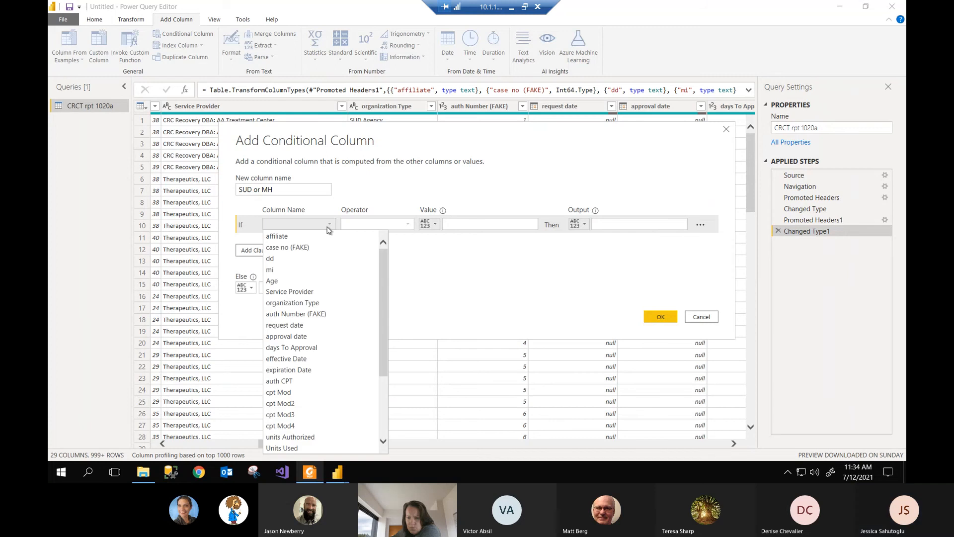
{"action": "left_click", "coordinate": [316, 308]}
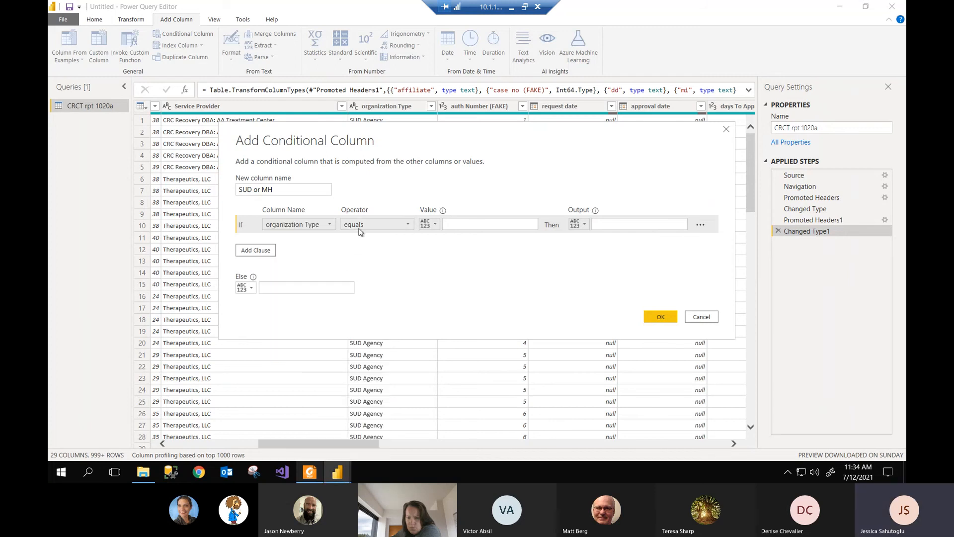
{"action": "left_click", "coordinate": [470, 224]}
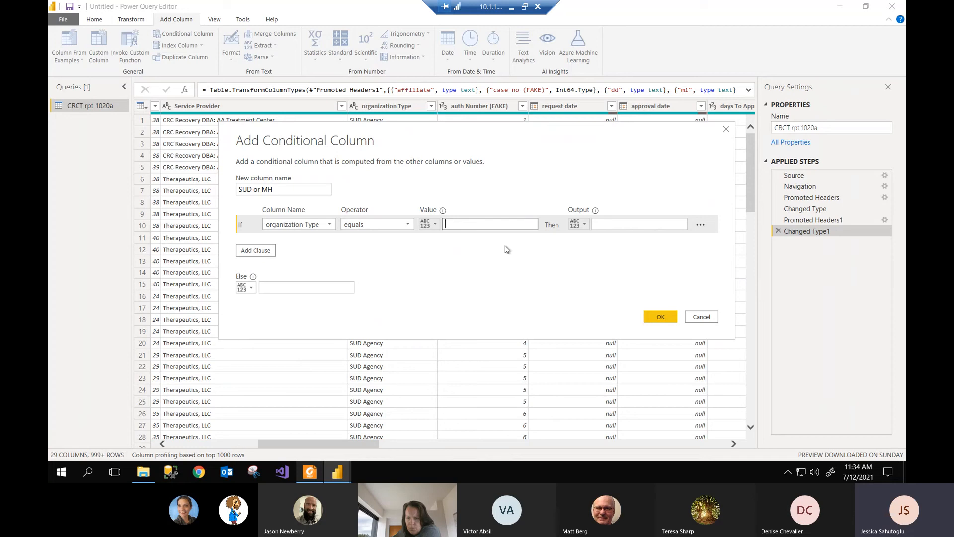
{"action": "type", "text": "SUD A"}
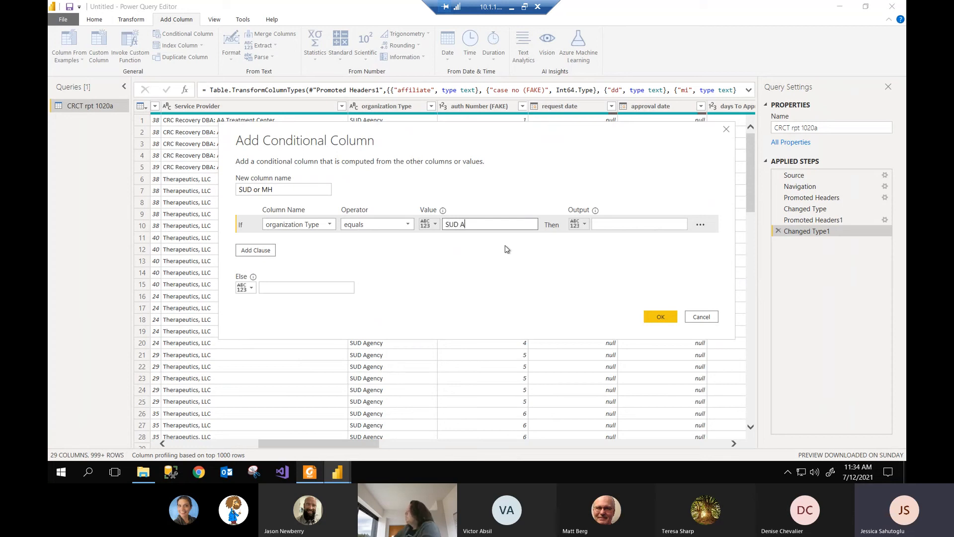
{"action": "type", "text": "gency"}
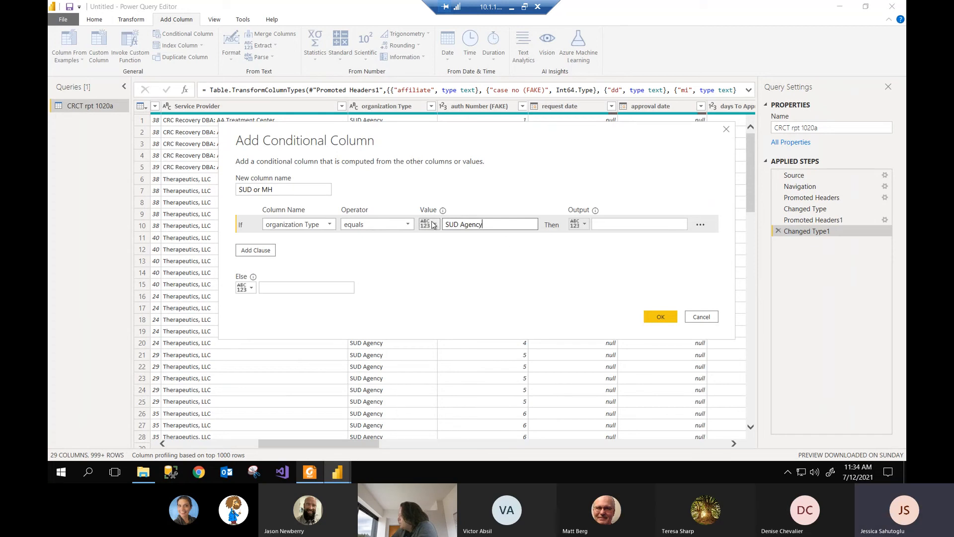
{"action": "left_click", "coordinate": [608, 224]}
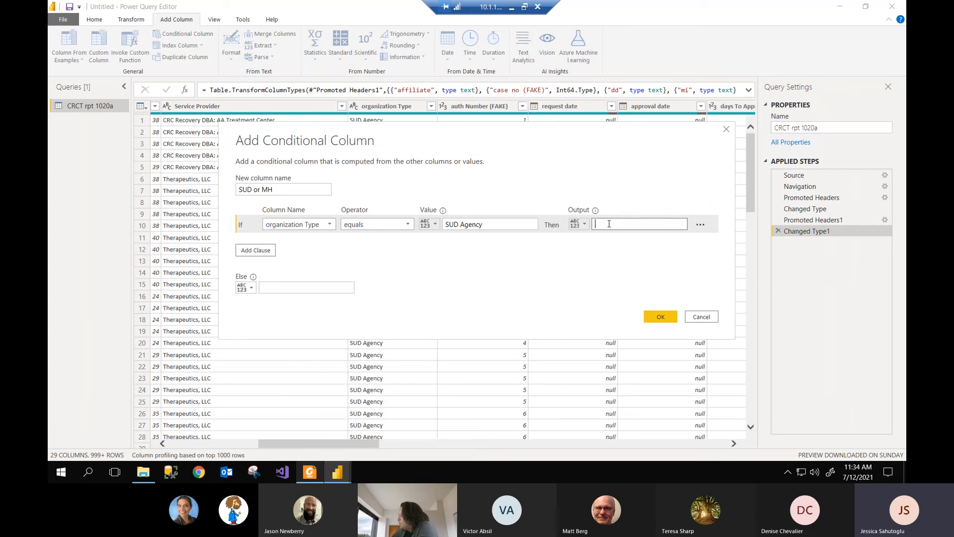
{"action": "type", "text": "SUD"}
{"action": "left_click", "coordinate": [283, 289]}
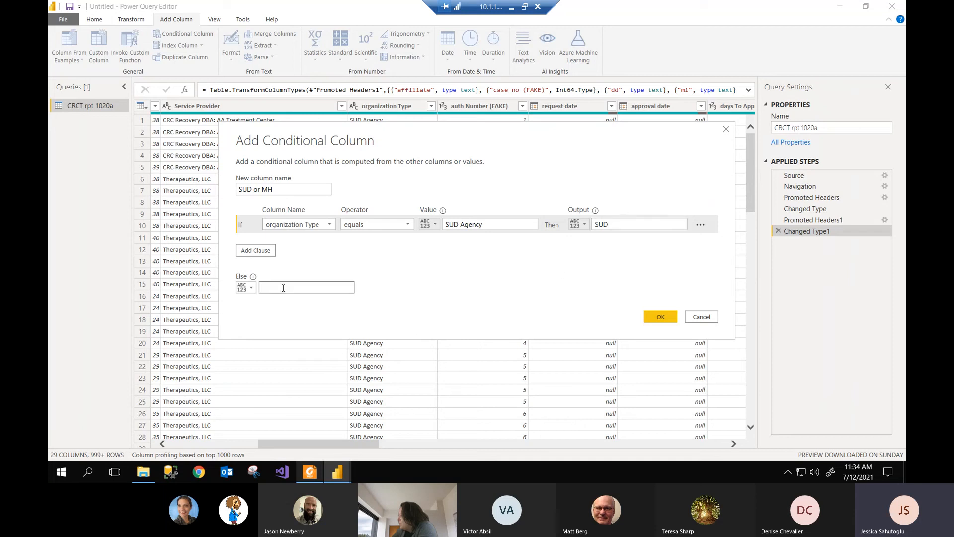
{"action": "type", "text": "MH"}
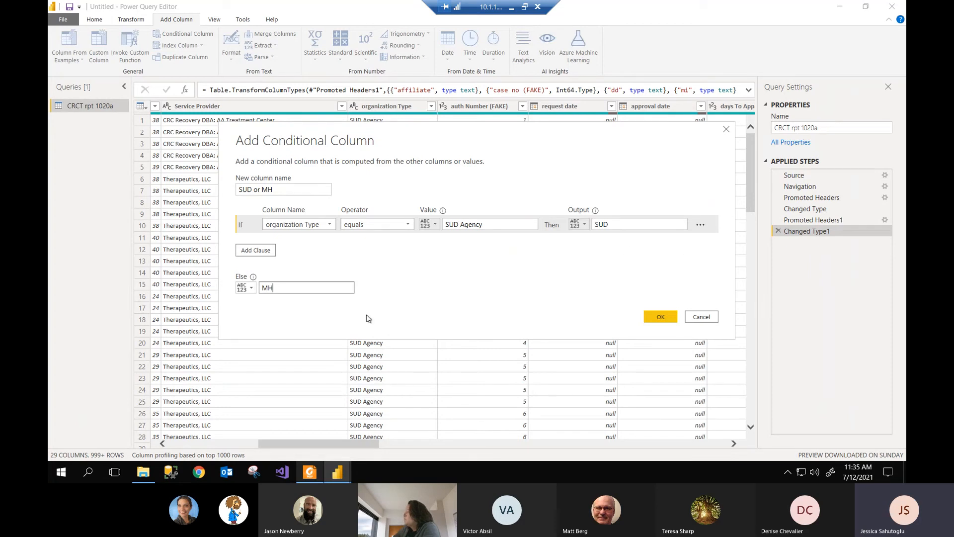
Add an Else If clause where organization Type equals null returns null
{"action": "left_click", "coordinate": [244, 252]}
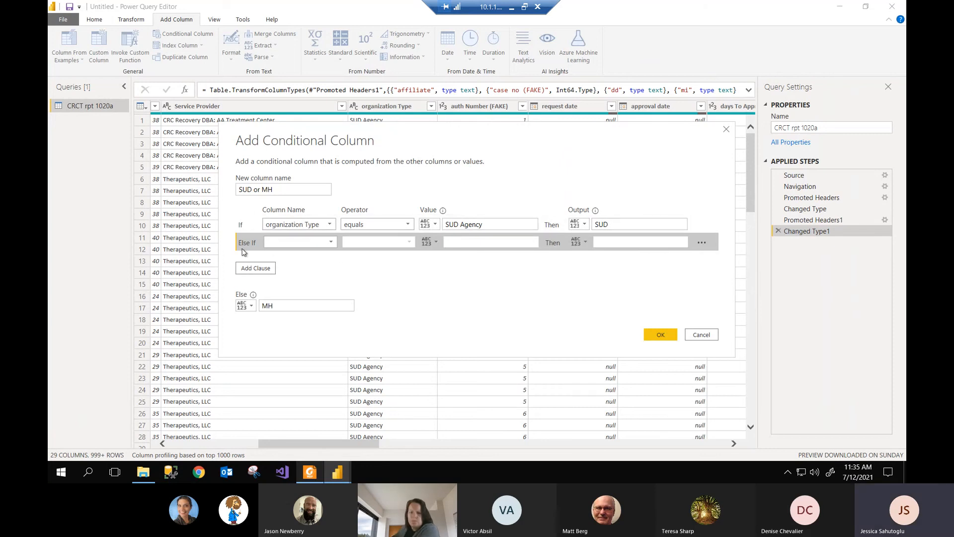
{"action": "left_click", "coordinate": [317, 246]}
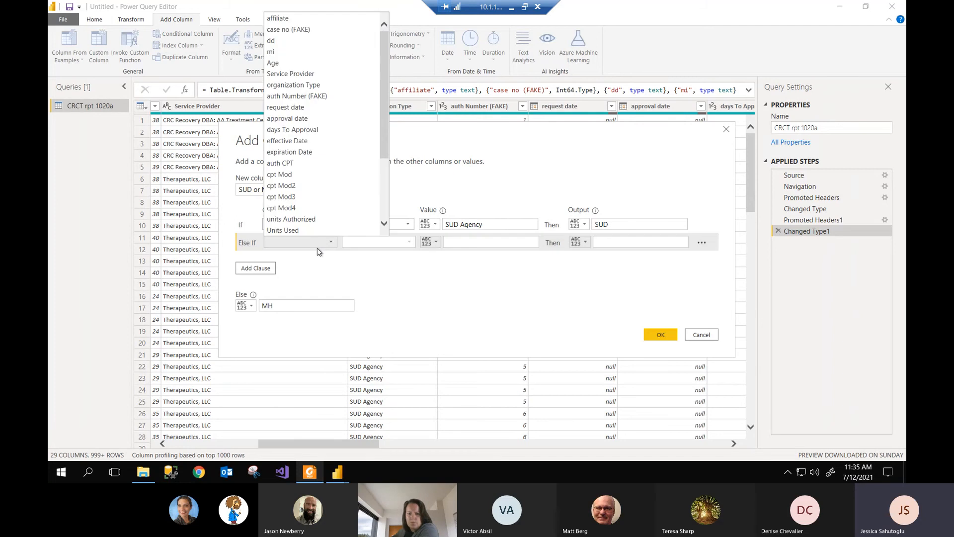
{"action": "left_click", "coordinate": [311, 85]}
{"action": "left_click", "coordinate": [472, 242]}
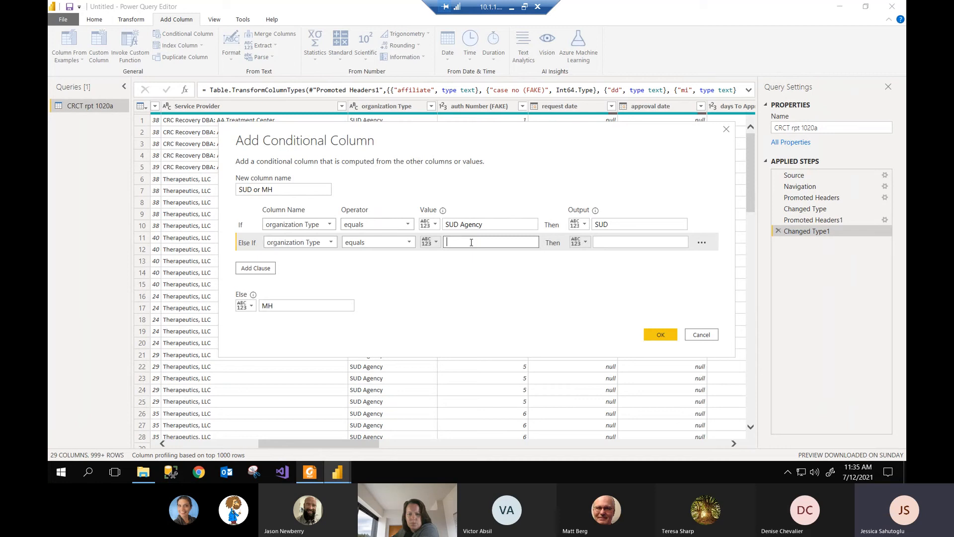
{"action": "type", "text": "null"}
{"action": "left_click", "coordinate": [623, 241]}
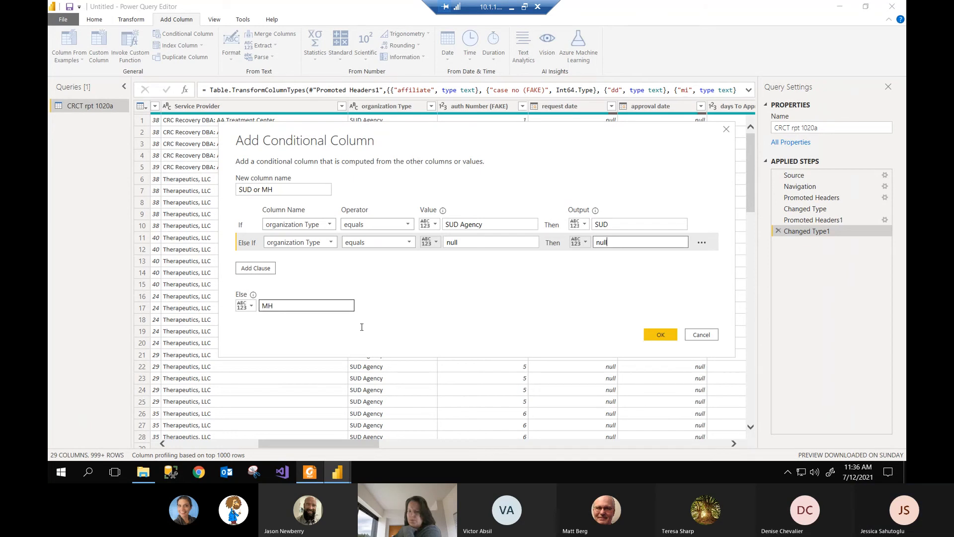
Add the SUD or MH column to the table and scroll the grid to check it
{"action": "left_click", "coordinate": [661, 334]}
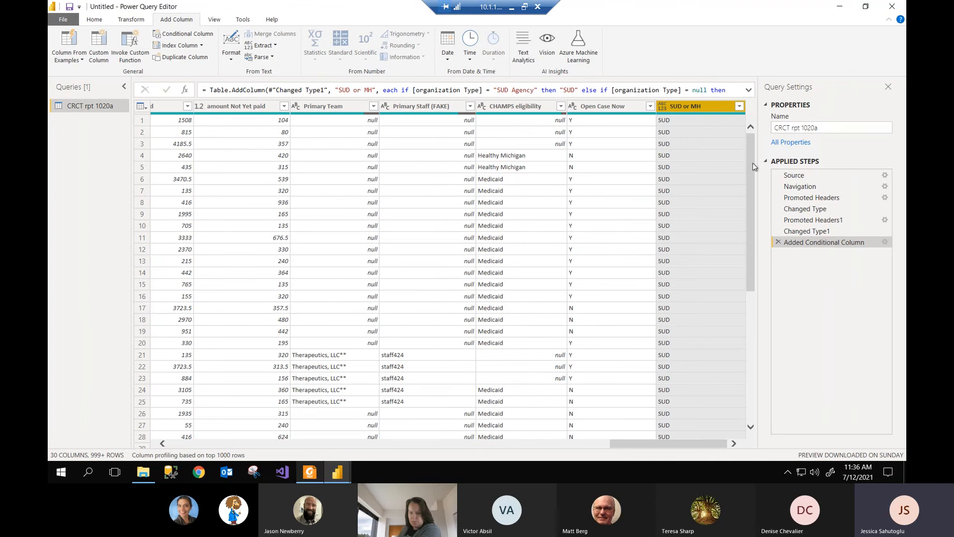
{"action": "left_click_drag", "start_coordinate": [748, 195], "coordinate": [761, 124]}
{"action": "left_click_drag", "start_coordinate": [665, 445], "coordinate": [279, 436]}
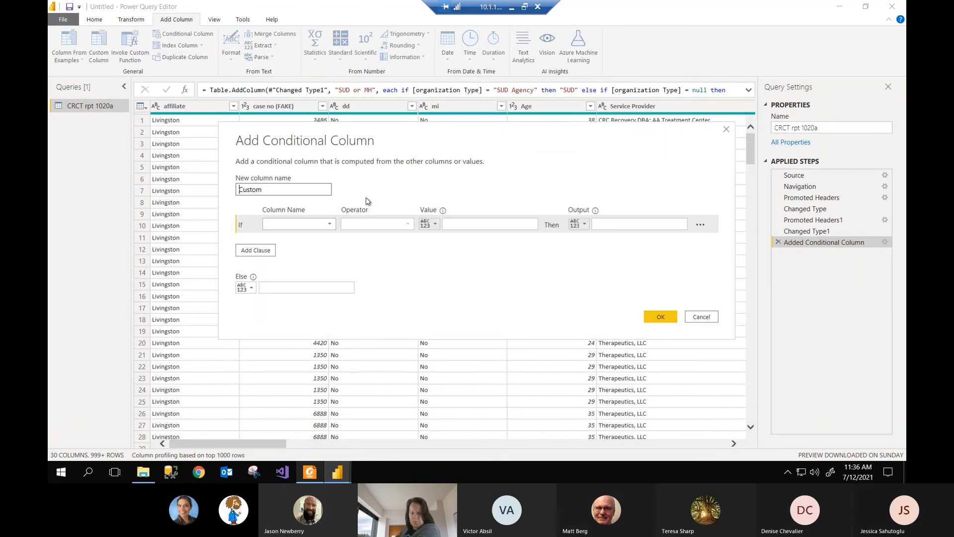
Try the mi and Age columns and their operators in a new conditional column, then cancel it
{"action": "left_click", "coordinate": [329, 224]}
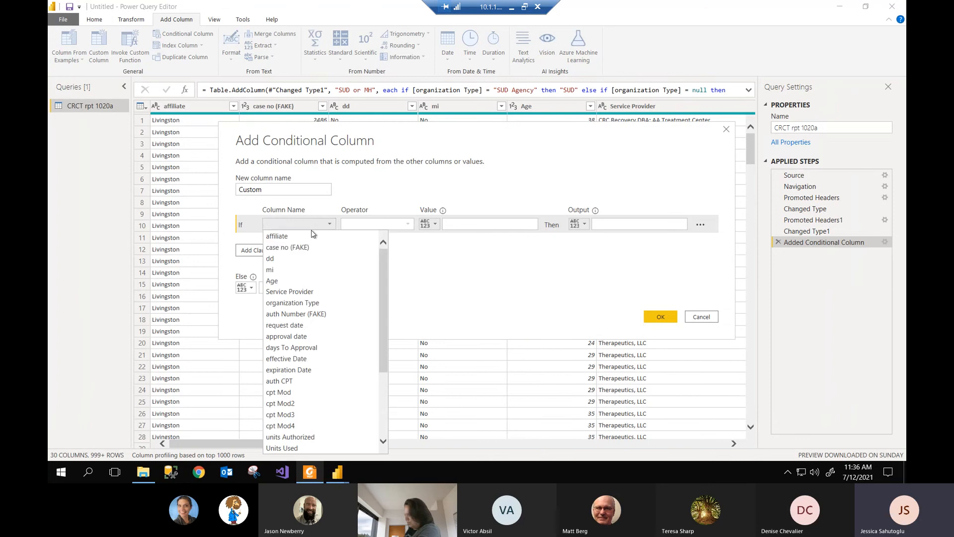
{"action": "left_click", "coordinate": [298, 270]}
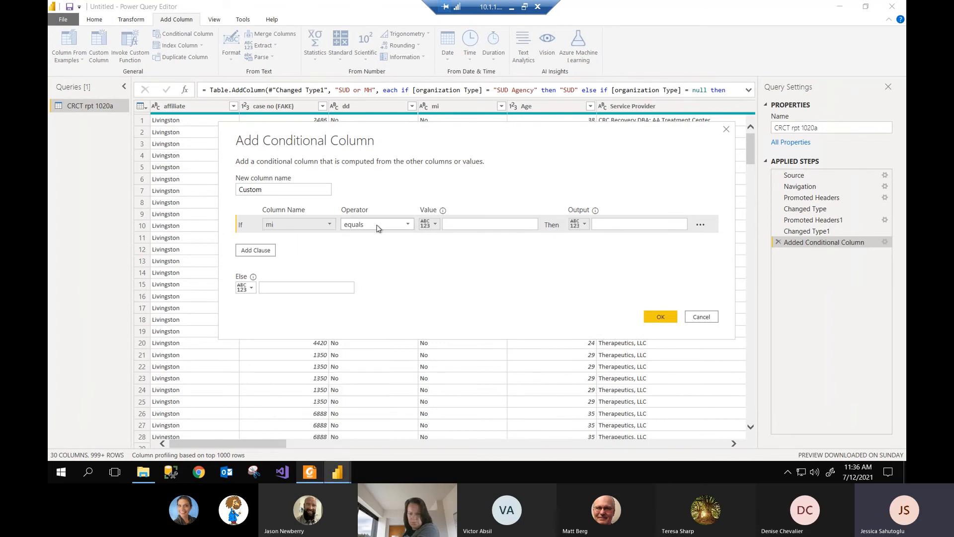
{"action": "left_click", "coordinate": [396, 226]}
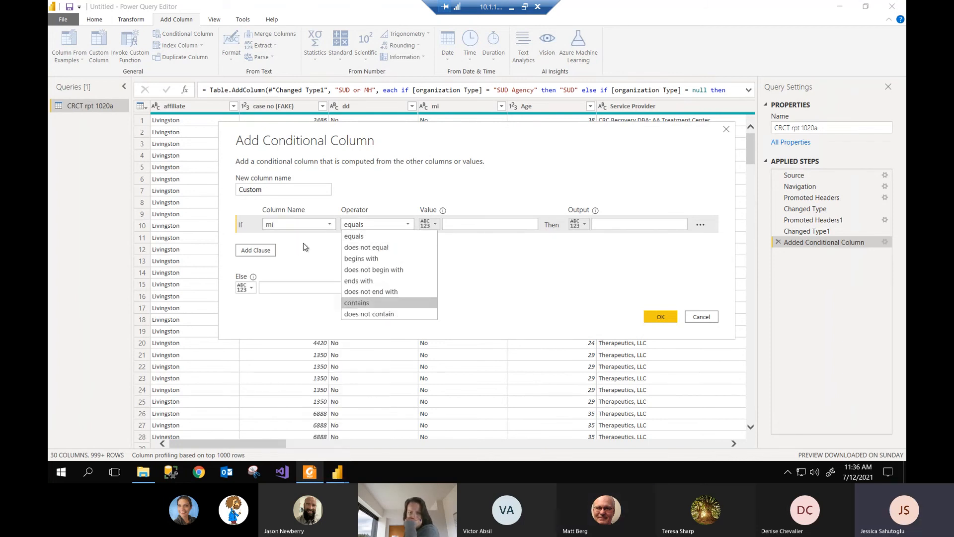
{"action": "left_click", "coordinate": [306, 226]}
{"action": "left_click", "coordinate": [306, 229]}
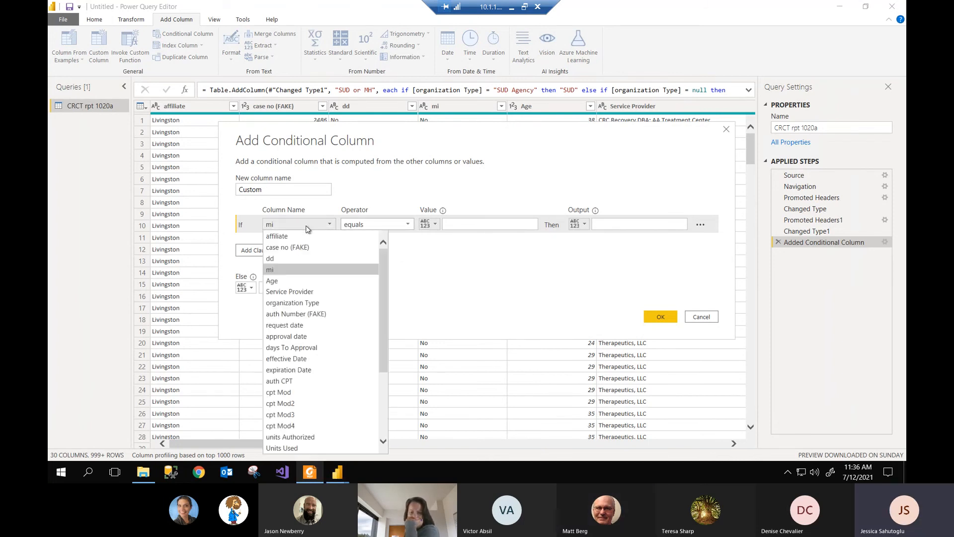
{"action": "left_click", "coordinate": [303, 282]}
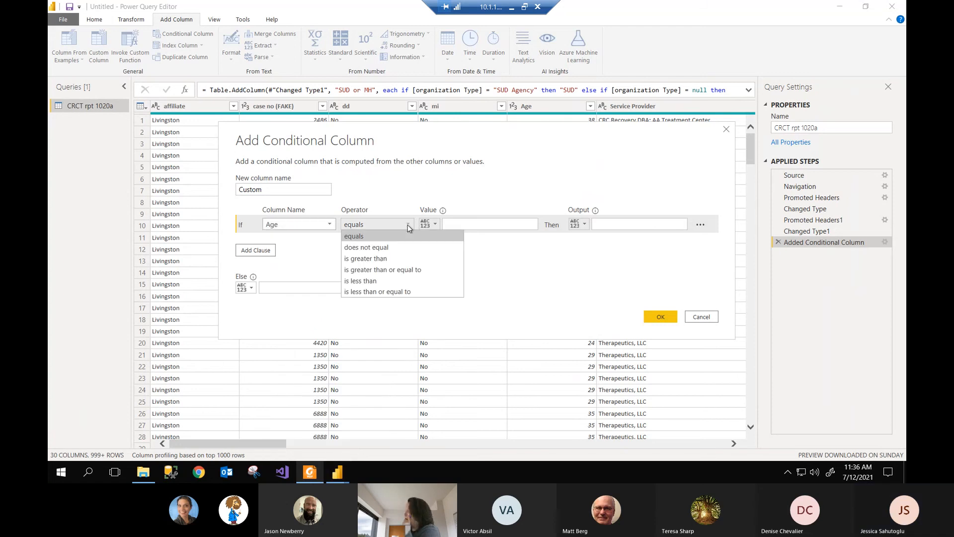
{"action": "left_click", "coordinate": [701, 316]}
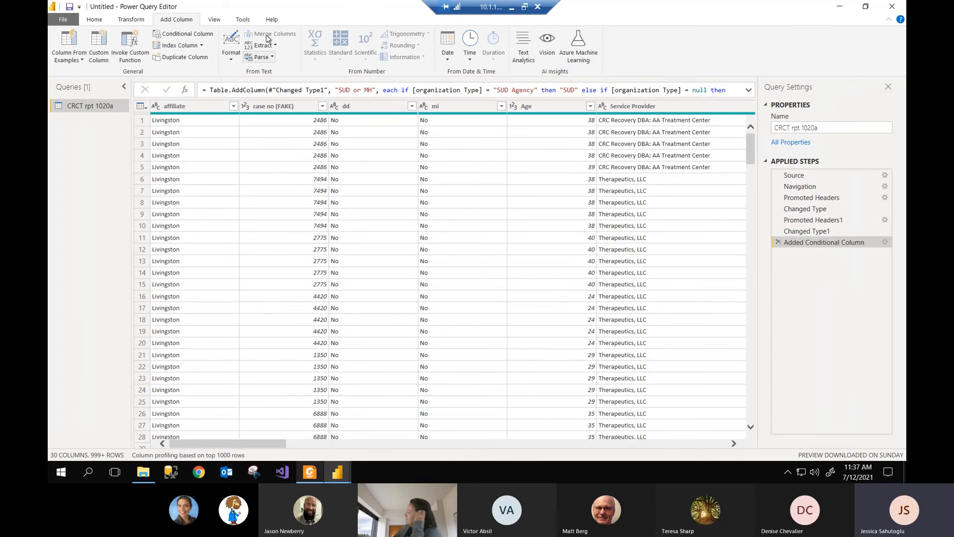
{"action": "left_click", "coordinate": [214, 20]}
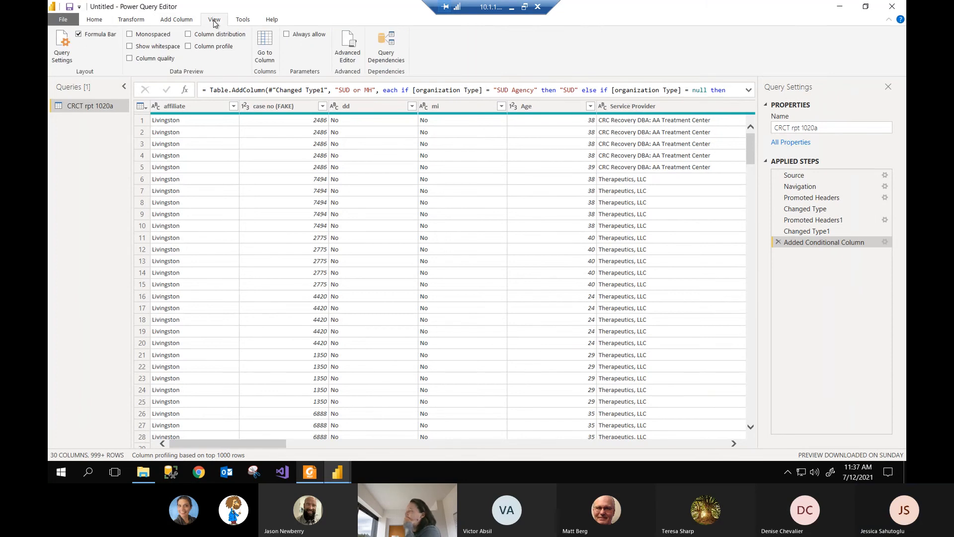
{"action": "left_click", "coordinate": [189, 35]}
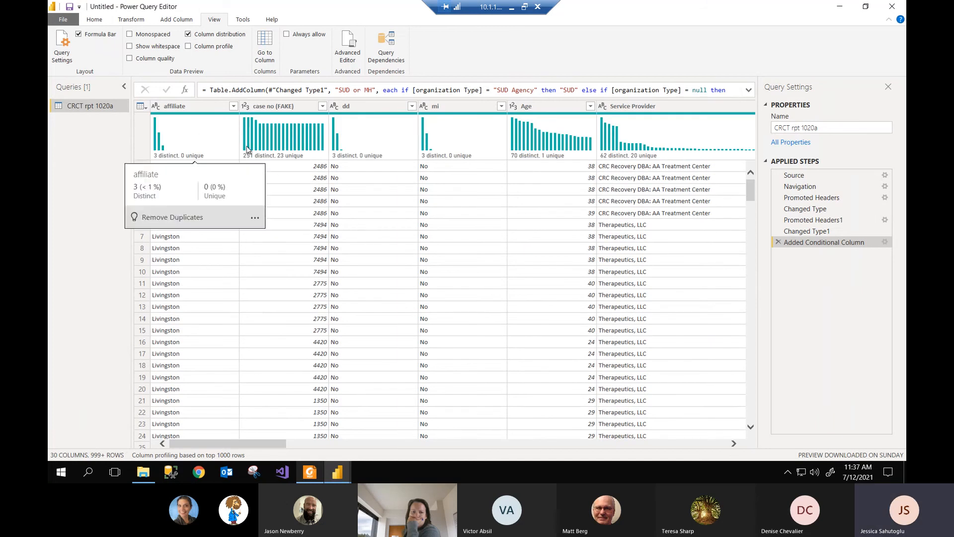
{"action": "mouse_move", "coordinate": [711, 143]}
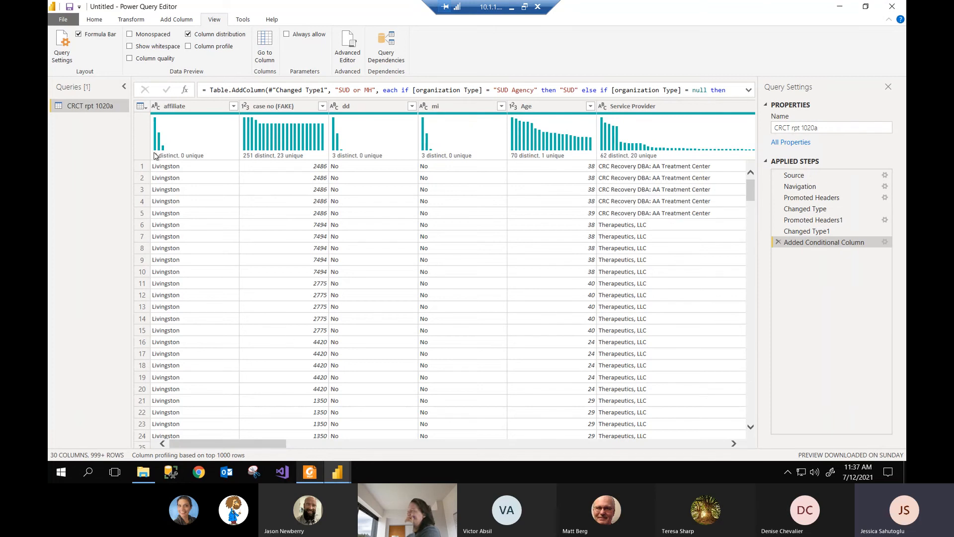
{"action": "mouse_move", "coordinate": [166, 156]}
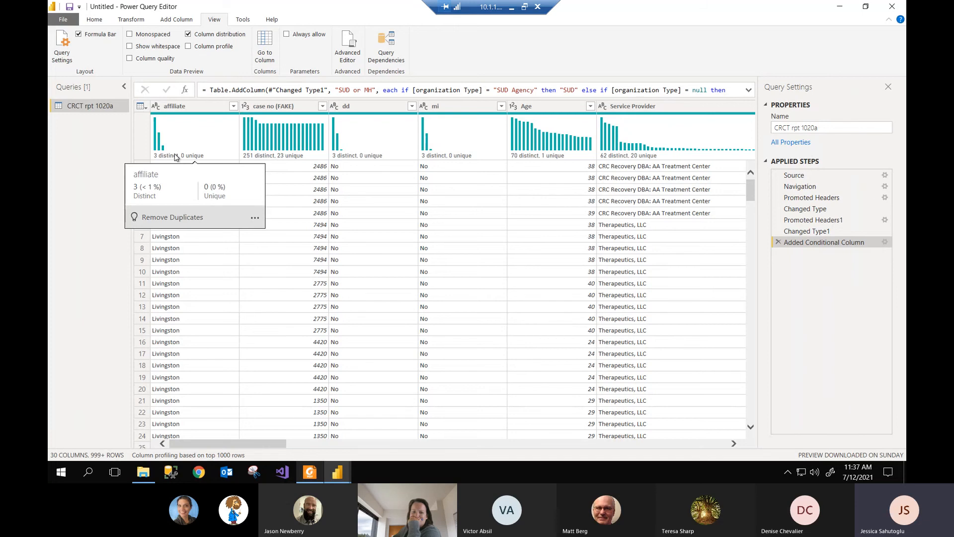
{"action": "left_click_drag", "start_coordinate": [266, 444], "coordinate": [192, 455]}
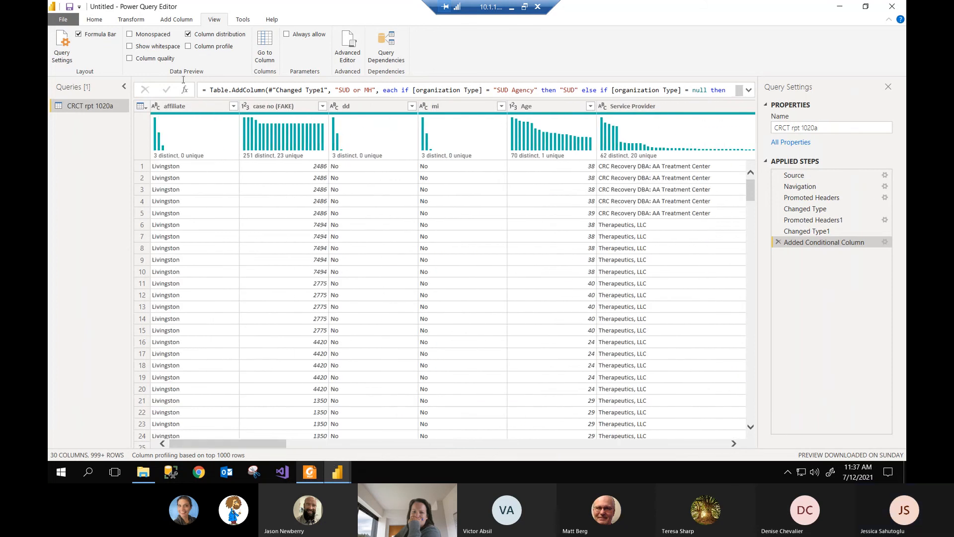
Turn on Column profile and view the affiliate column's statistics and value distribution
{"action": "left_click", "coordinate": [188, 47]}
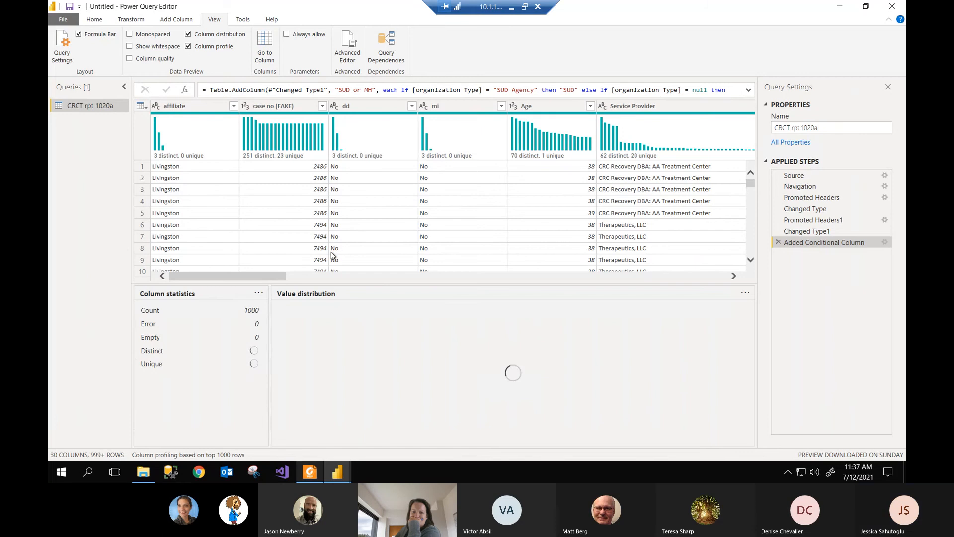
{"action": "mouse_move", "coordinate": [193, 141]}
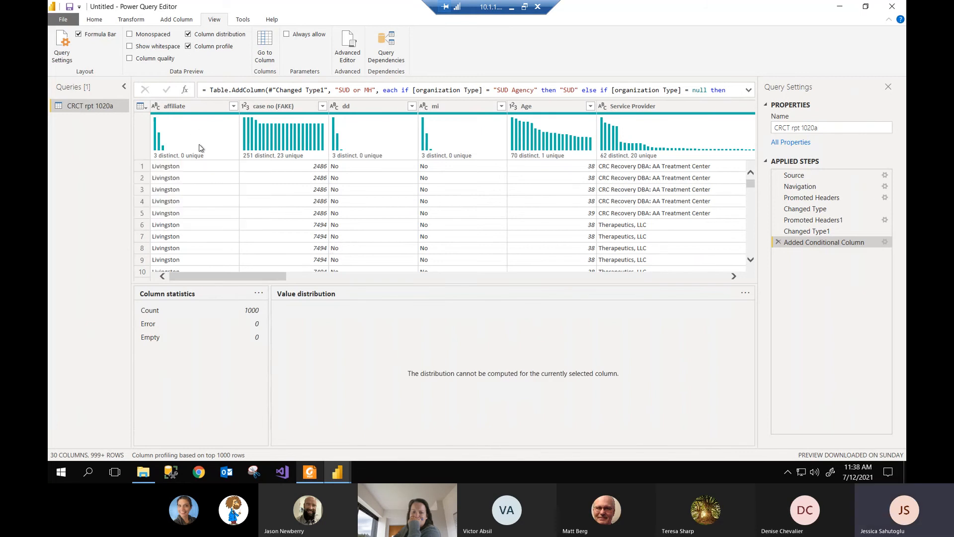
{"action": "left_click", "coordinate": [200, 148]}
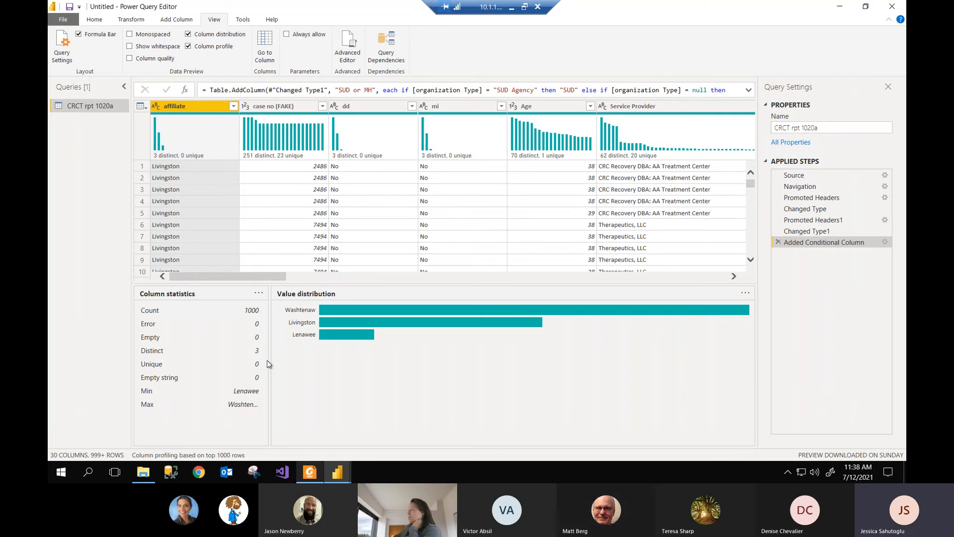
Turn on Column quality to show valid, error and empty percentages for each column
{"action": "left_click", "coordinate": [130, 59]}
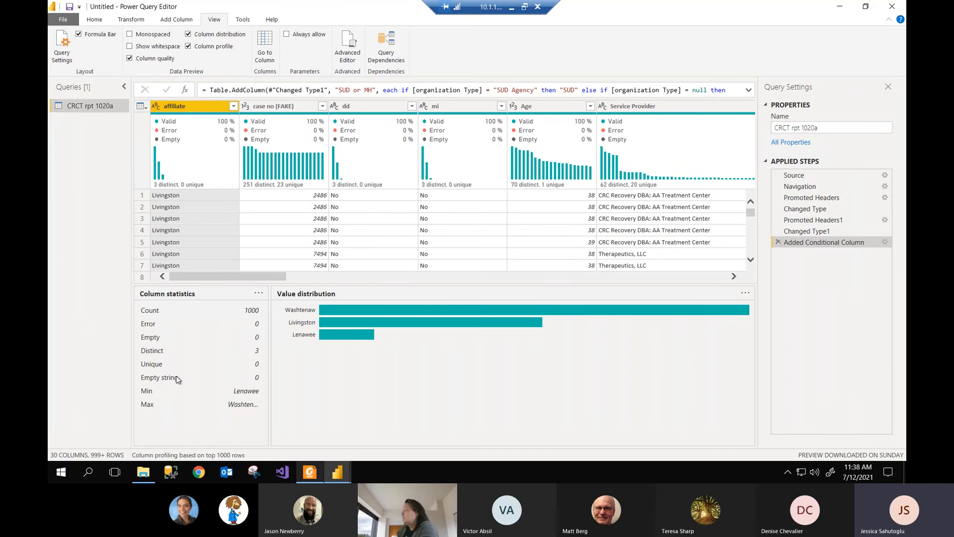
{"action": "left_click_drag", "start_coordinate": [259, 277], "coordinate": [233, 283]}
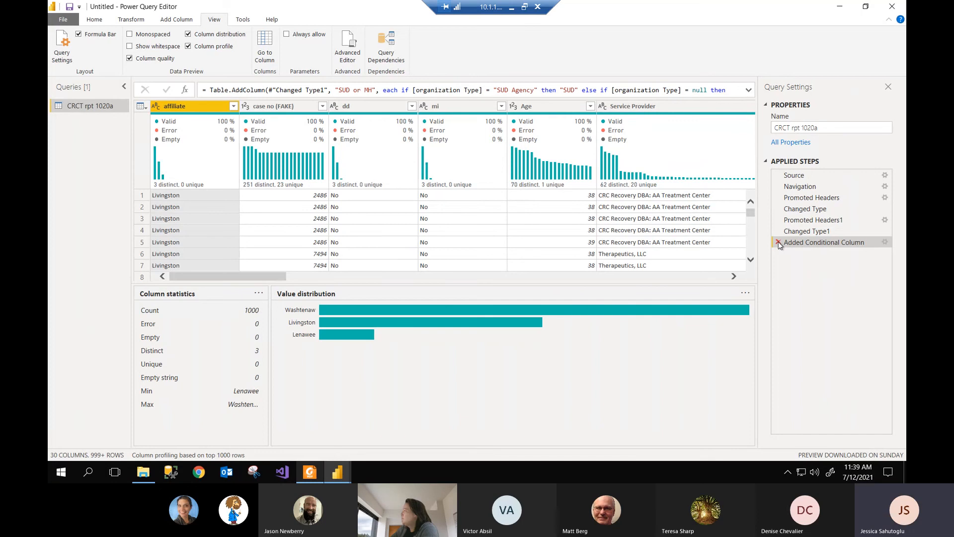
Switch to the Home ribbon to reach Close & Apply for loading the query
{"action": "left_click", "coordinate": [95, 19]}
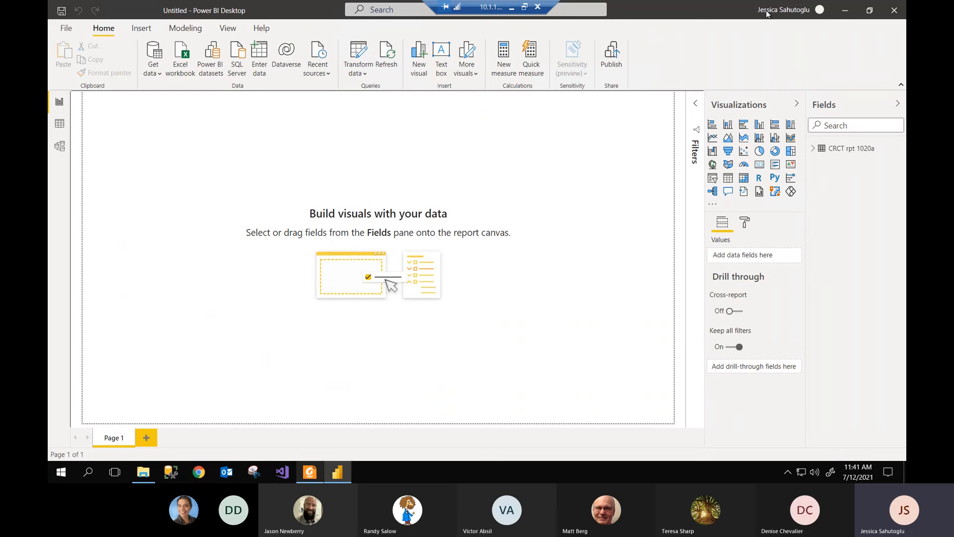
Switch to Data view to browse the CRCT rpt 1020a table's 45,655 rows
{"action": "left_click", "coordinate": [59, 104]}
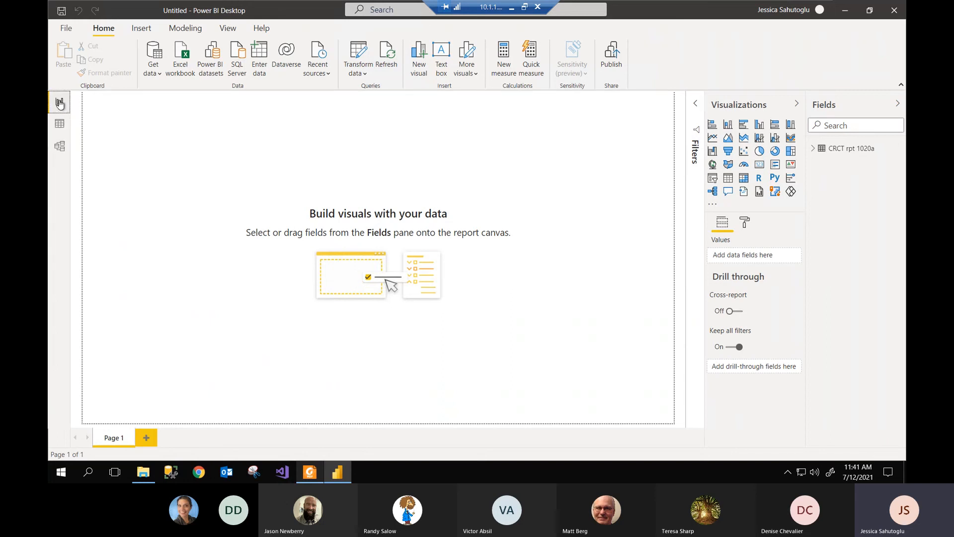
{"action": "left_click", "coordinate": [59, 124]}
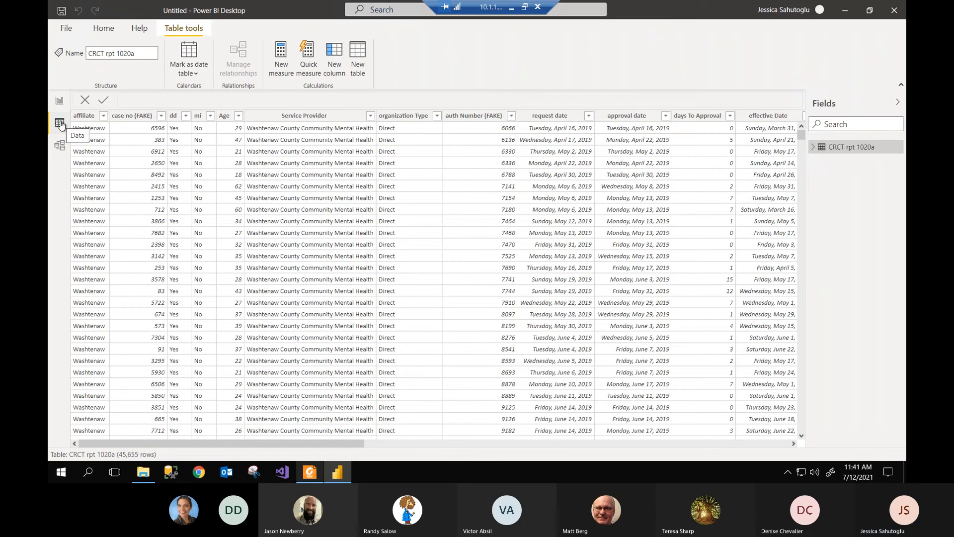
In Model view, select the CRCT rpt 1020a table's cpt Mod field to show its Text type and synonyms
{"action": "left_click", "coordinate": [60, 146]}
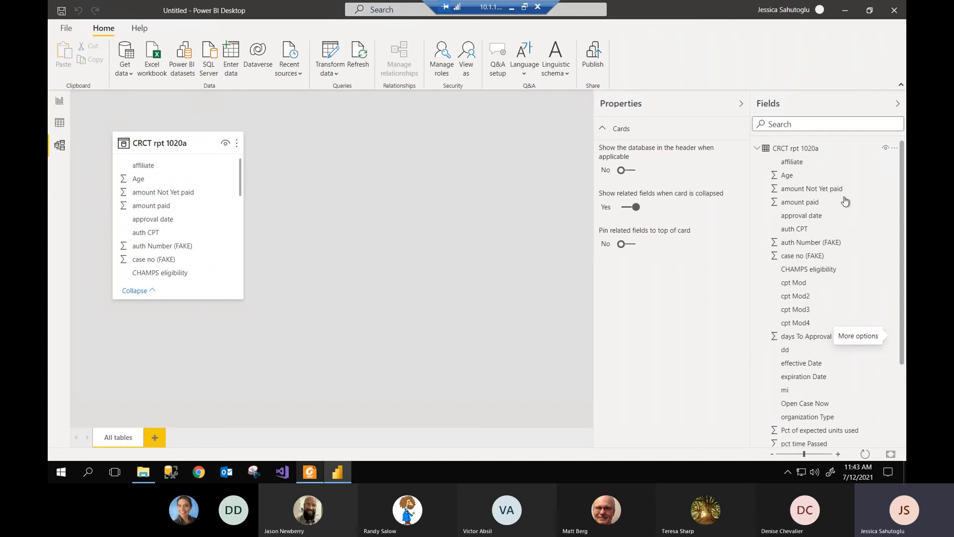
{"action": "scroll", "coordinate": [903, 332], "scroll_direction": "down", "scroll_amount": 1}
{"action": "left_click_drag", "start_coordinate": [903, 333], "coordinate": [905, 377]}
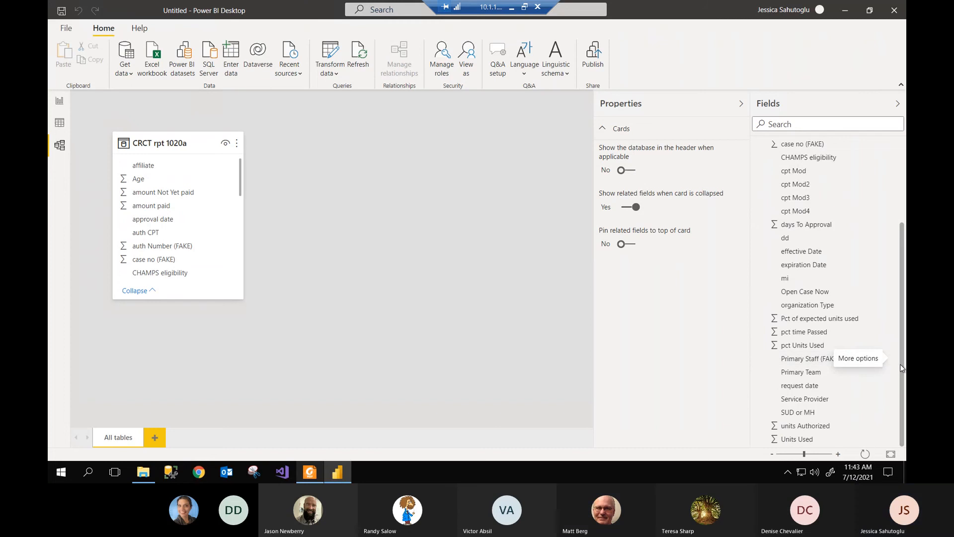
{"action": "left_click", "coordinate": [793, 171]}
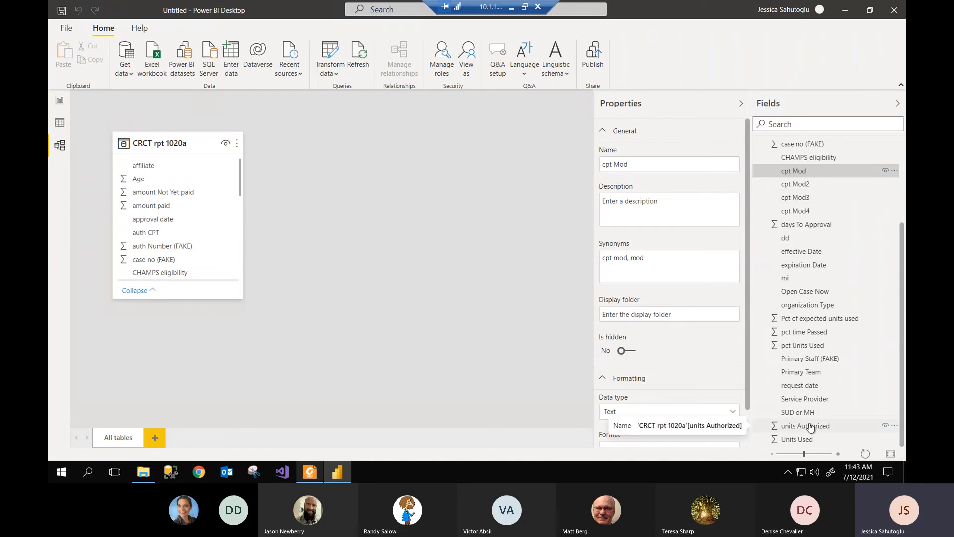
Multi-select cpt Mod through cpt Mod4 and set their display folder to 'modifiers'
{"action": "mouse_move", "coordinate": [902, 354]}
{"action": "left_mouse_down"}
{"action": "mouse_move", "coordinate": [903, 339]}
{"action": "mouse_move", "coordinate": [905, 371]}
{"action": "left_mouse_up"}
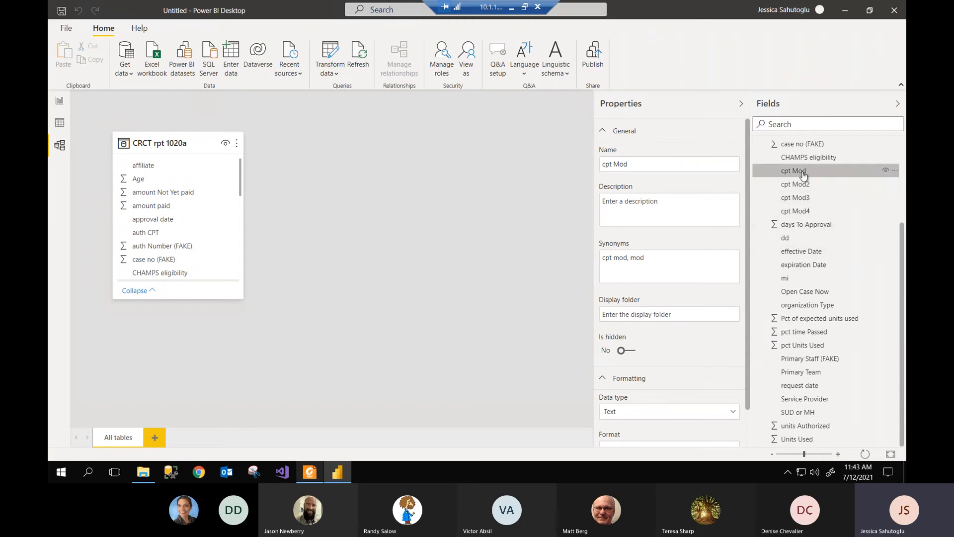
{"action": "left_click", "coordinate": [808, 213], "text": "shift"}
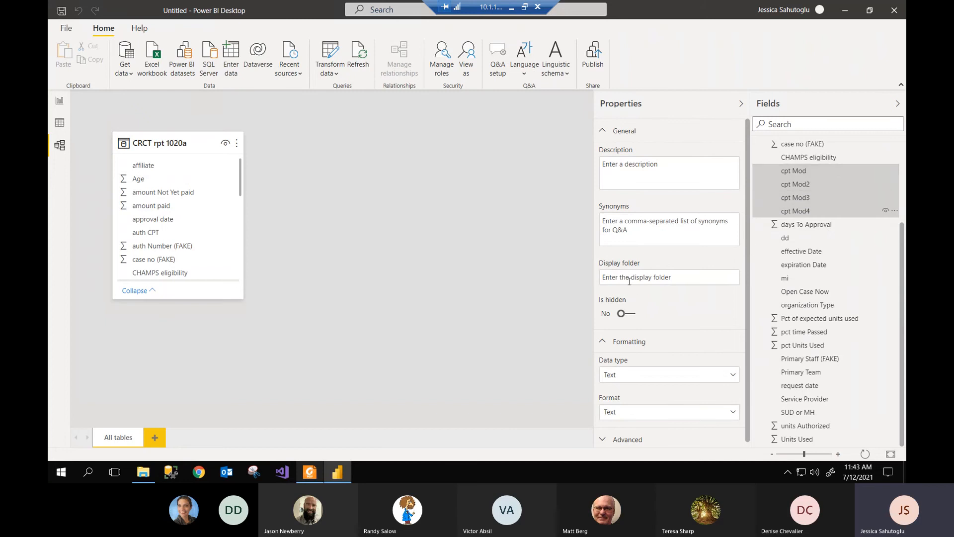
{"action": "type", "text": "modifiers"}
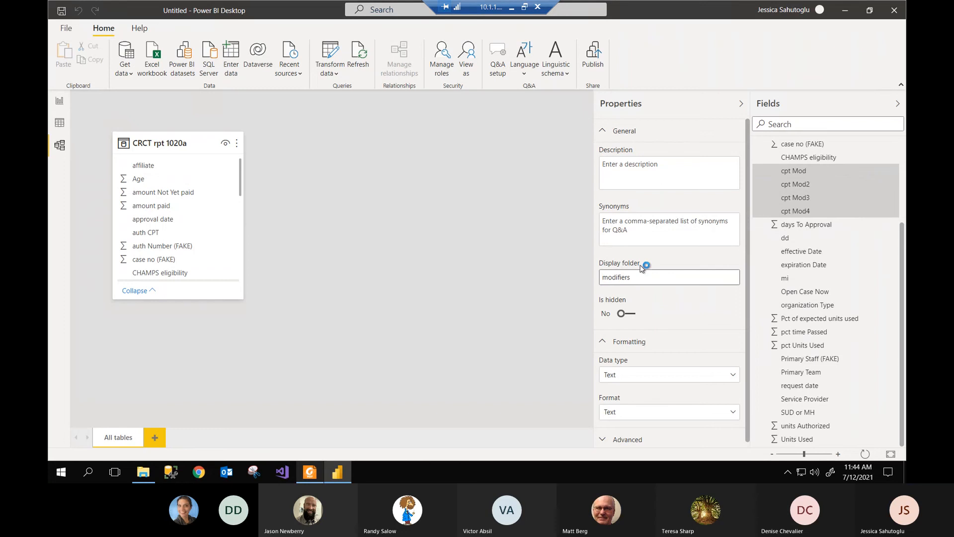
{"action": "key", "text": "Return"}
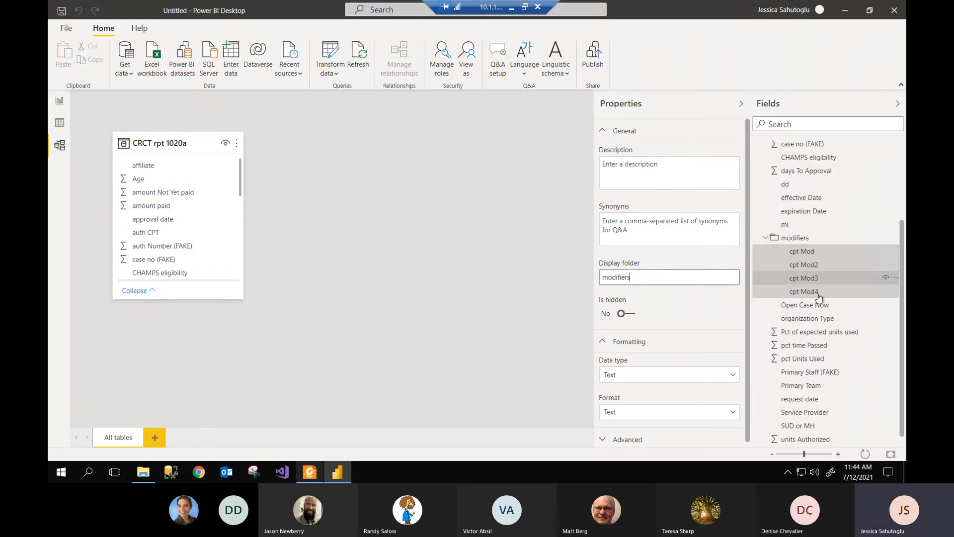
Collapse the modifiers folder and return to Data view to see the table's 45,655 rows
{"action": "left_click", "coordinate": [765, 238]}
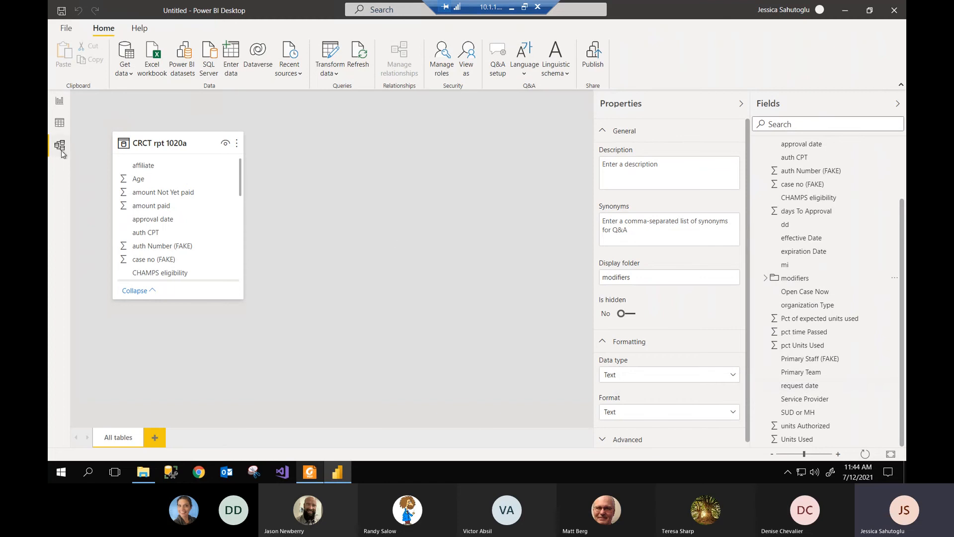
{"action": "left_click", "coordinate": [59, 124]}
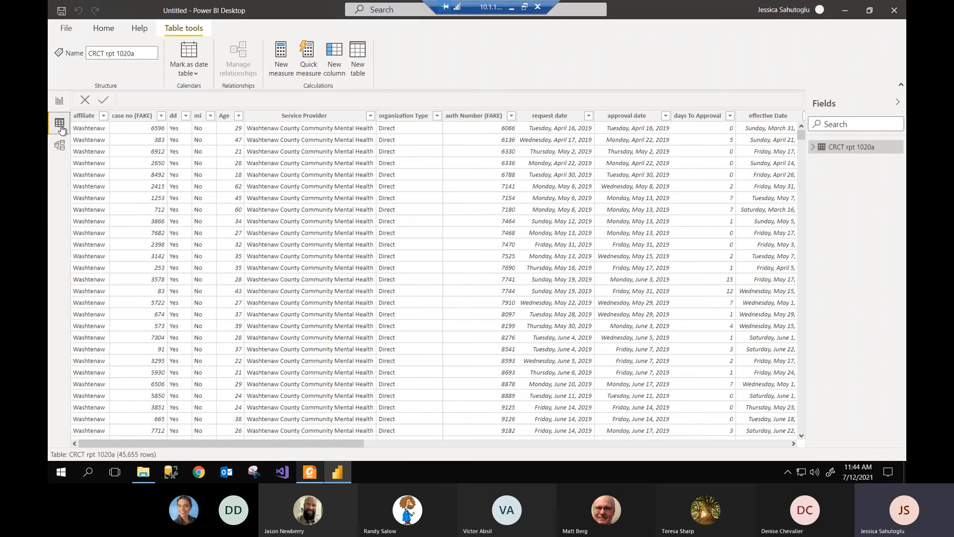
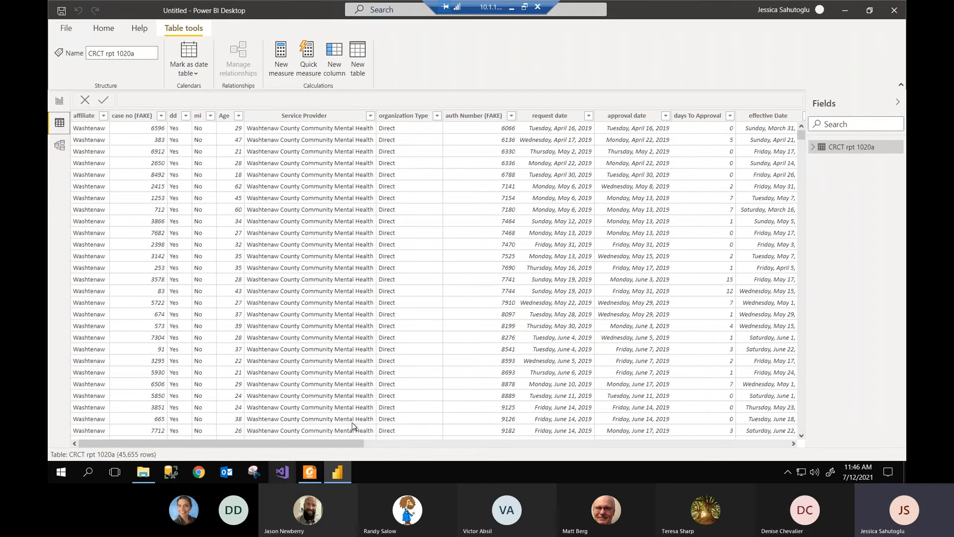
Scroll across the remaining CRCT rpt 1020a columns, then switch to the blank report canvas
{"action": "left_click_drag", "start_coordinate": [334, 443], "coordinate": [801, 455]}
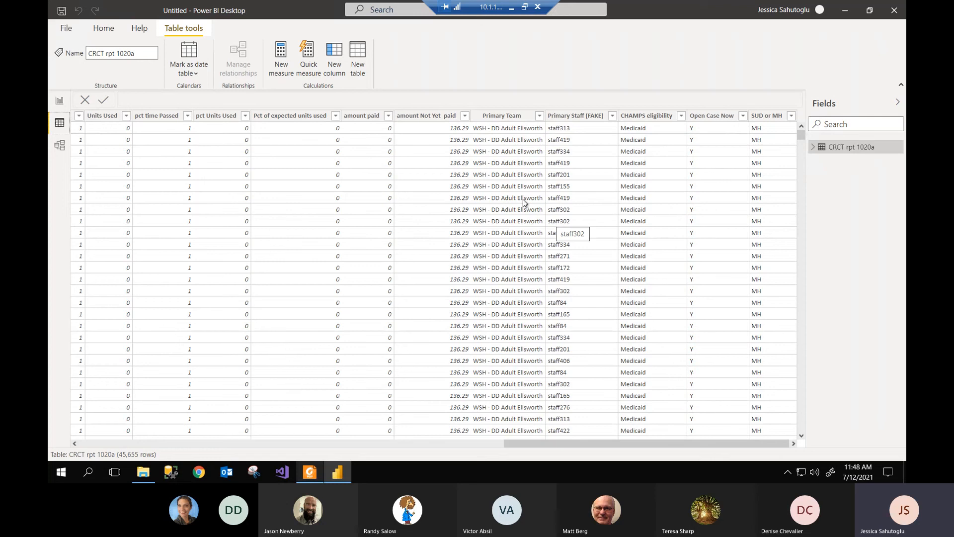
{"action": "left_click", "coordinate": [60, 102]}
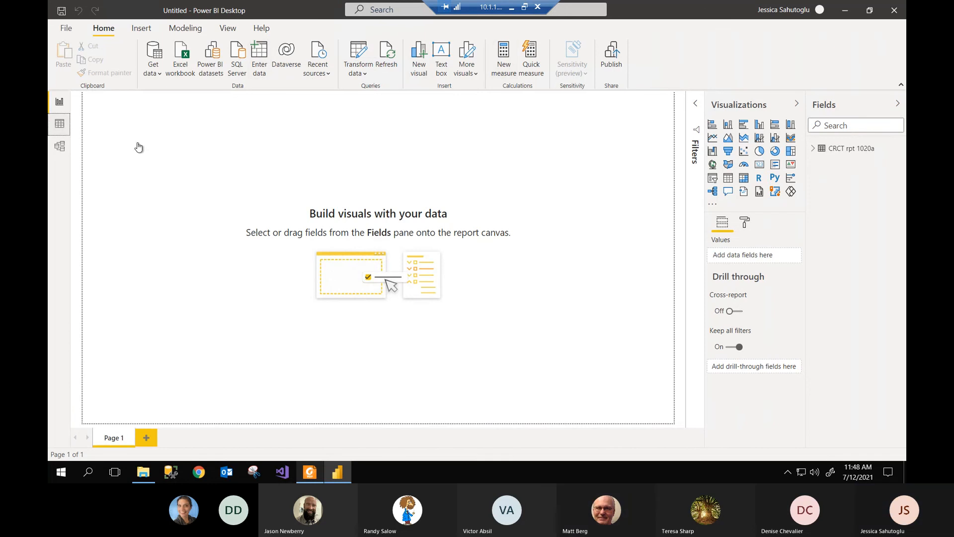
Switch back to Data view of the CRCT rpt 1020a table
{"action": "left_click", "coordinate": [60, 123]}
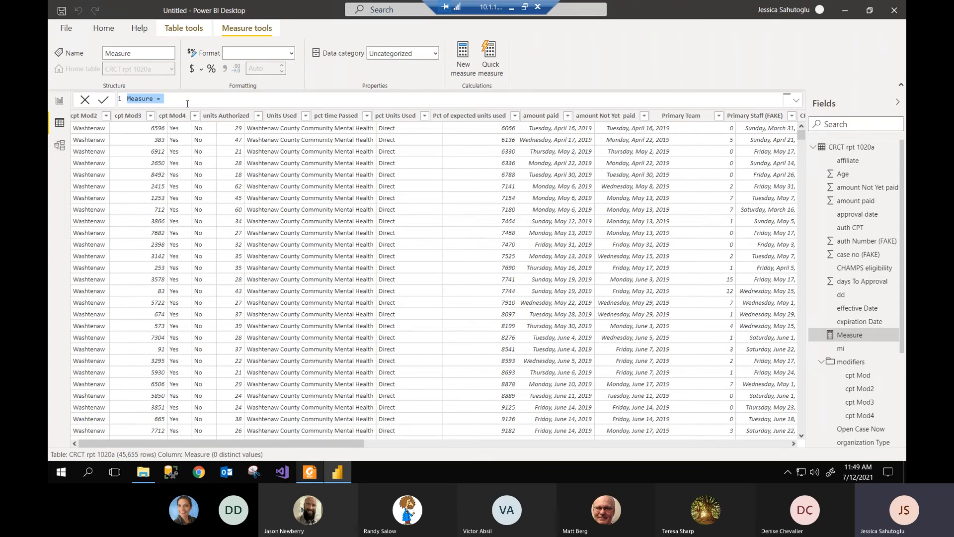
Enter and commit the measure Distinct cases = DISTINCTCOUNT('CRCT rpt 1020a'[case no (FAKE)])
{"action": "type", "text": "Distinct cases"}
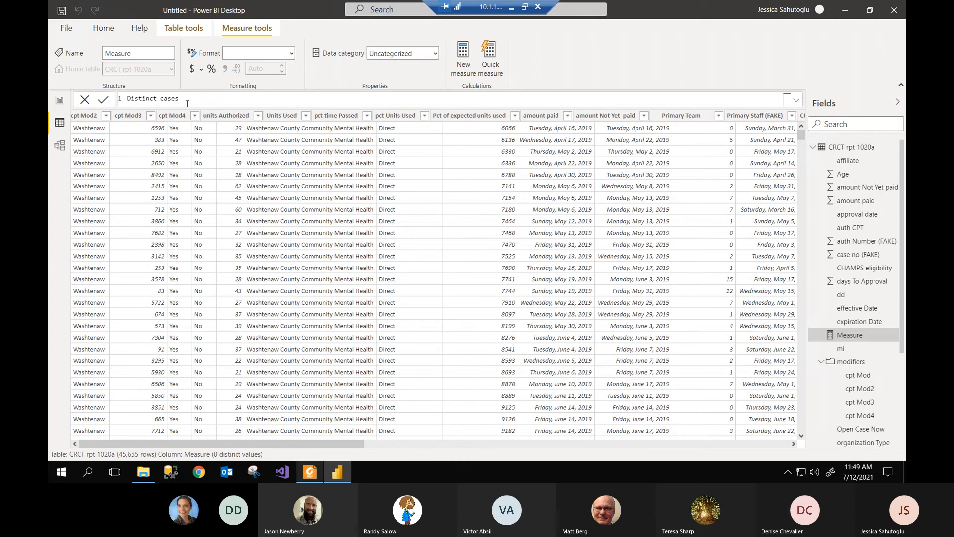
{"action": "type", "text": " ="}
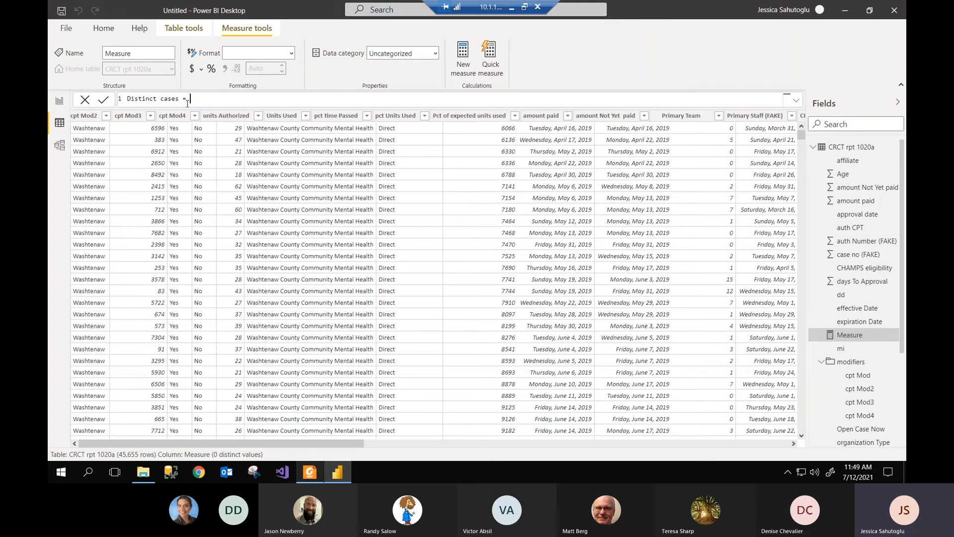
{"action": "type", "text": "distinc"}
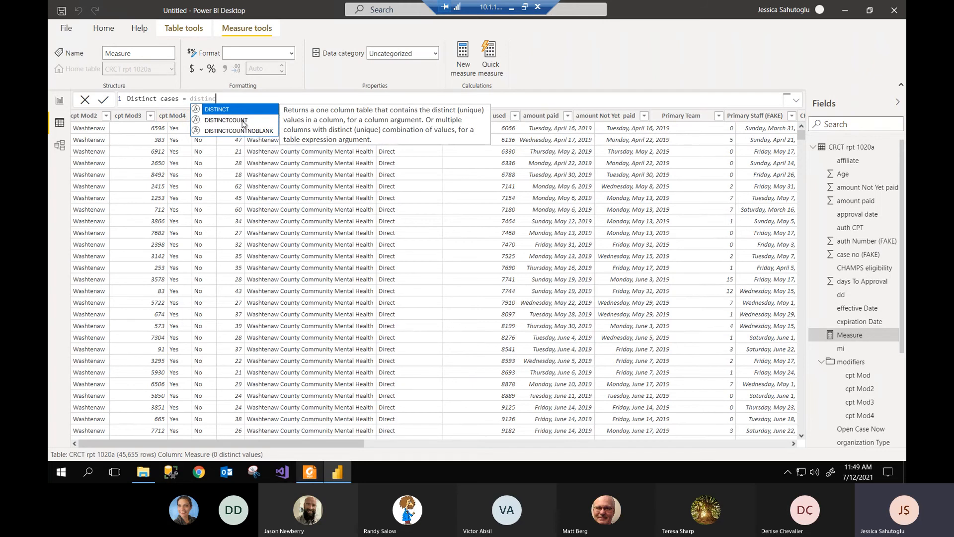
{"action": "key", "text": "Down"}
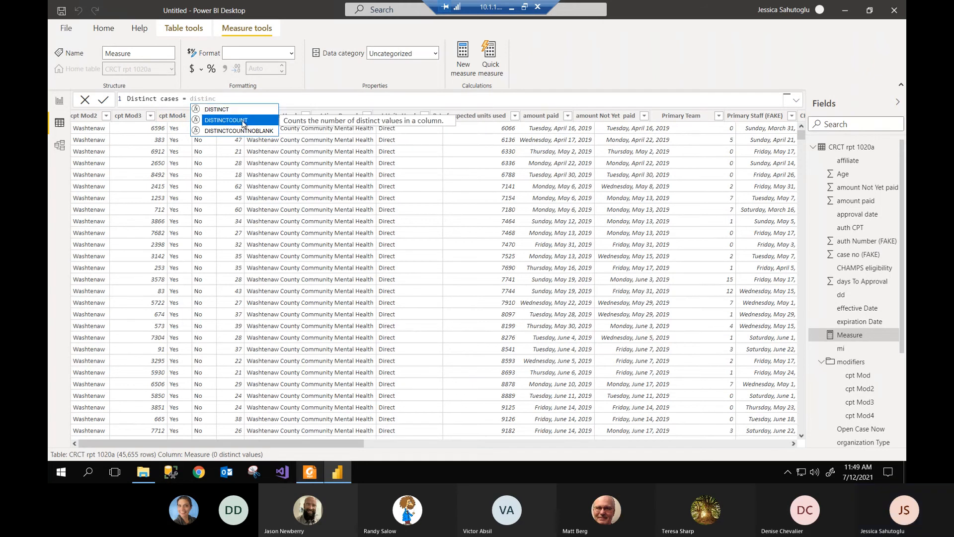
{"action": "left_click", "coordinate": [243, 122]}
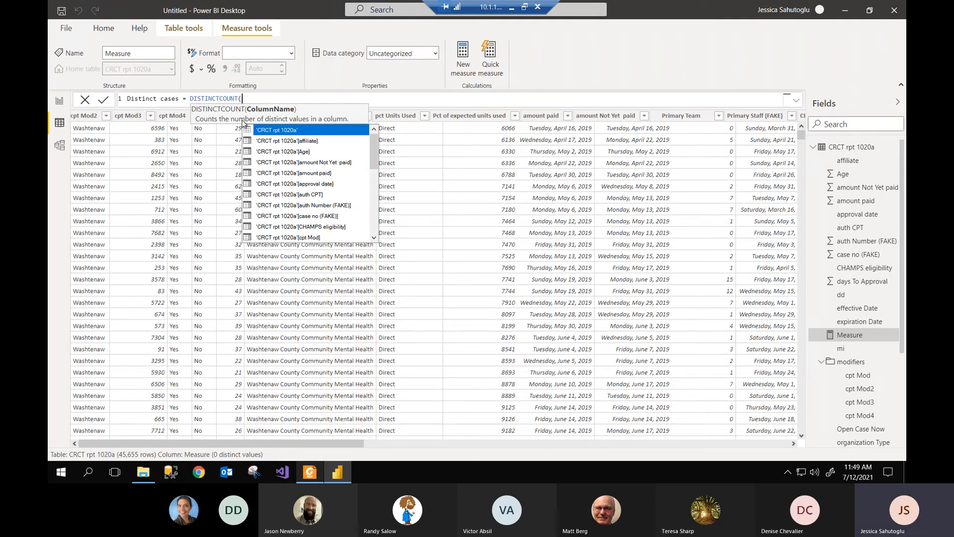
{"action": "scroll", "coordinate": [375, 154], "scroll_direction": "down", "scroll_amount": 1}
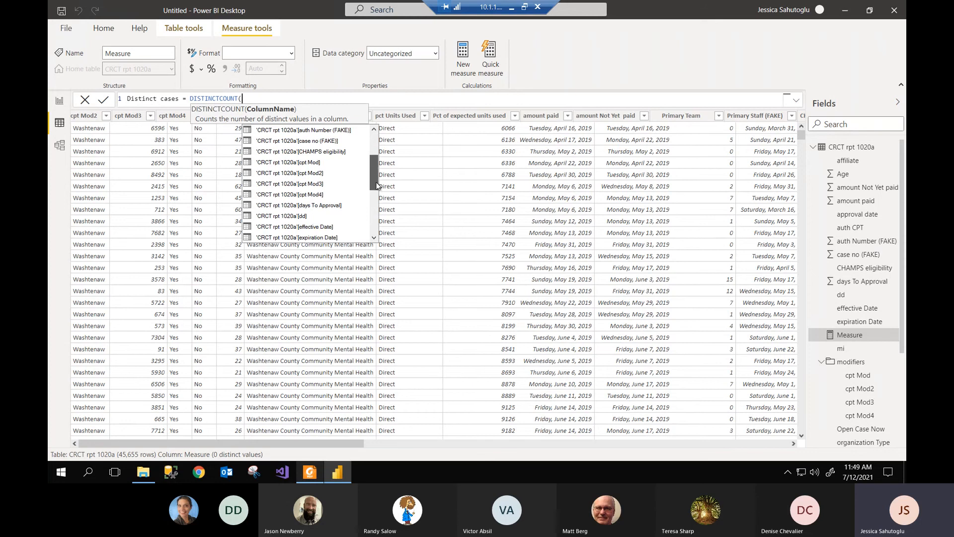
{"action": "scroll", "coordinate": [383, 157], "scroll_direction": "up", "scroll_amount": 1}
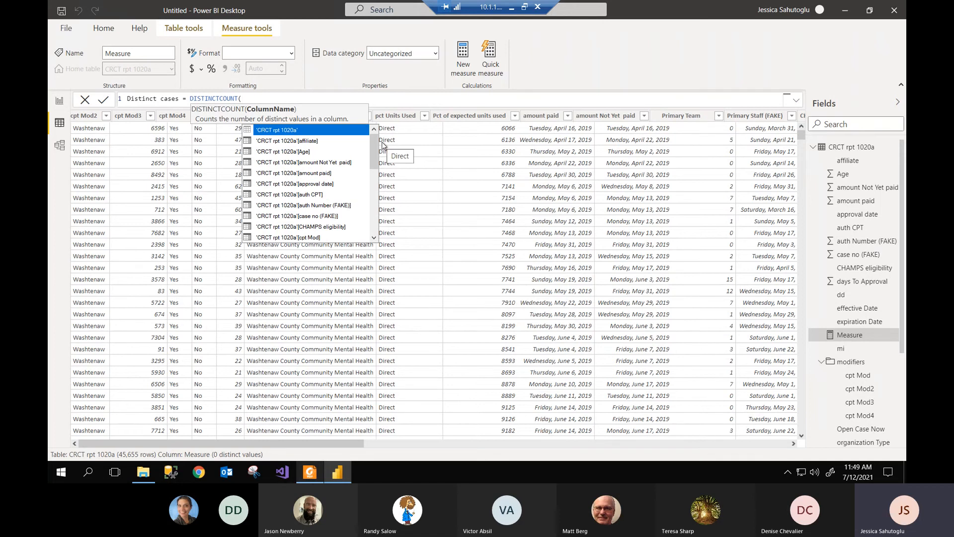
{"action": "type", "text": "cas"}
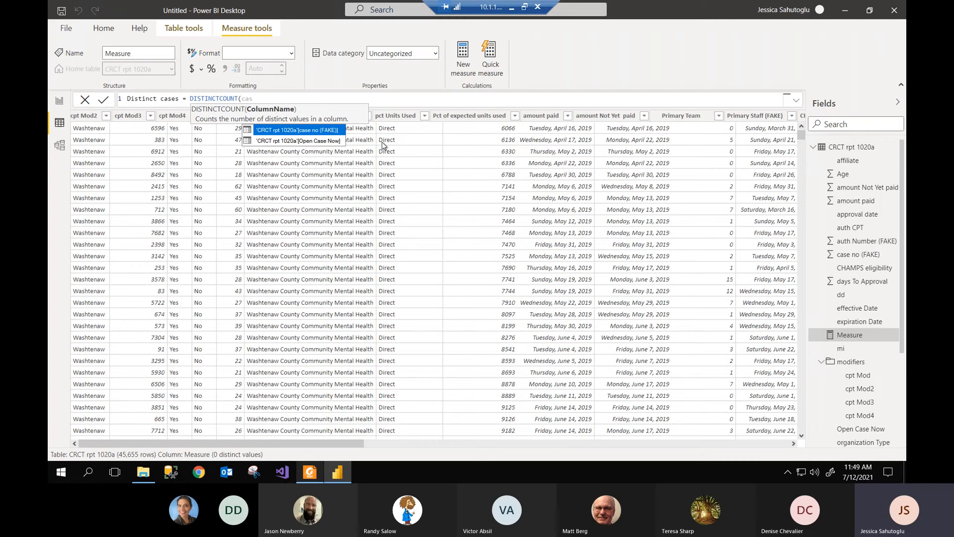
{"action": "left_click", "coordinate": [315, 131]}
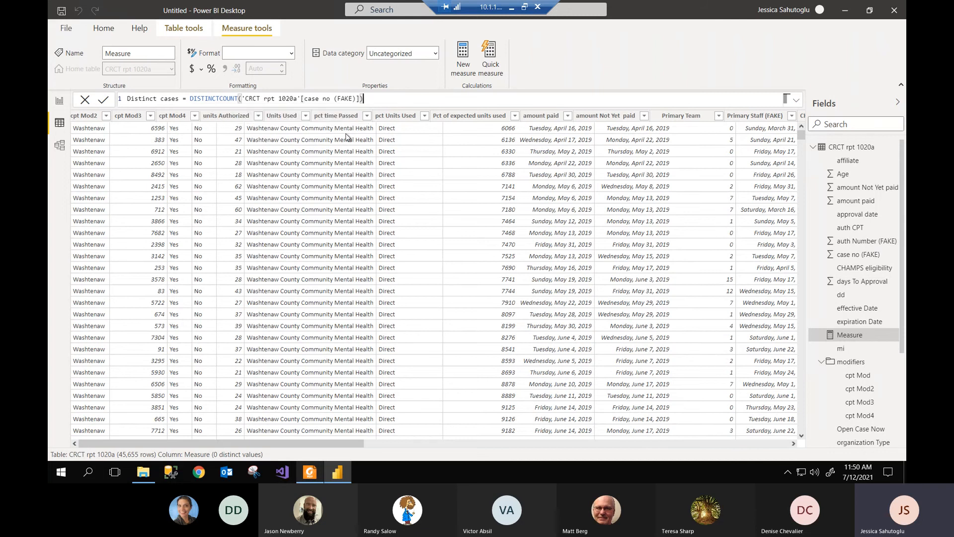
{"action": "type", "text": ")"}
{"action": "left_click", "coordinate": [177, 99]}
{"action": "type", "text": "s"}
{"action": "key", "text": "Return"}
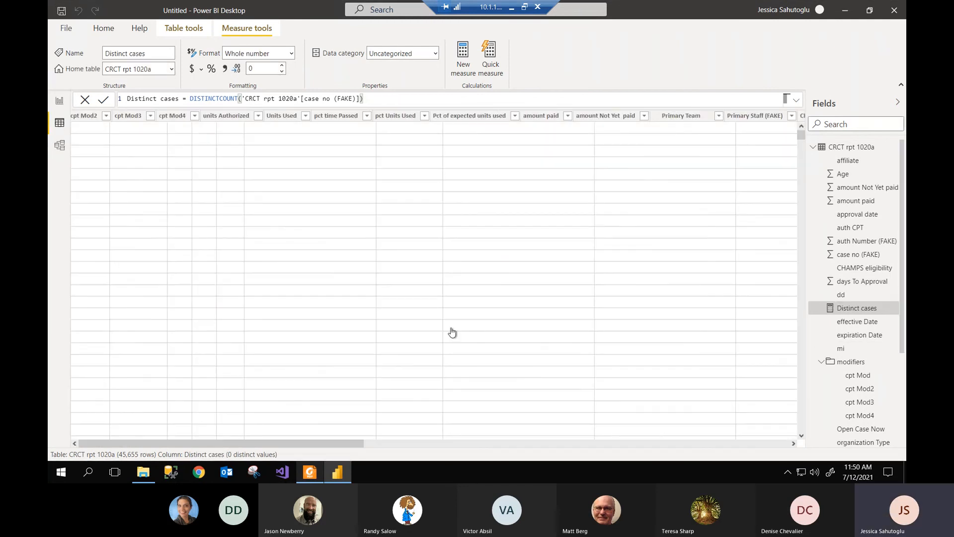
Scroll the data grid, then return to the report page where Distinct cases is listed
{"action": "left_click_drag", "start_coordinate": [350, 443], "coordinate": [780, 443]}
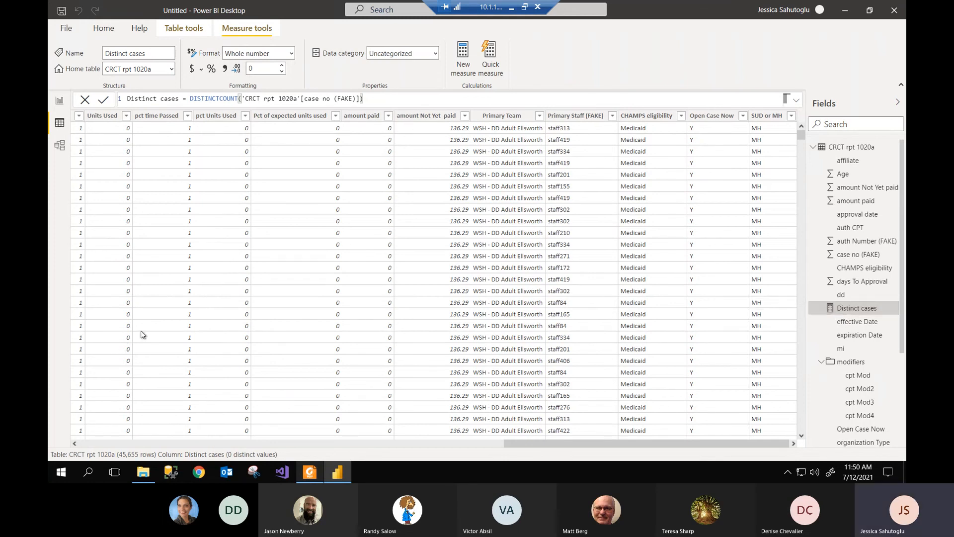
{"action": "left_click", "coordinate": [59, 102]}
{"action": "left_click", "coordinate": [82, 114]}
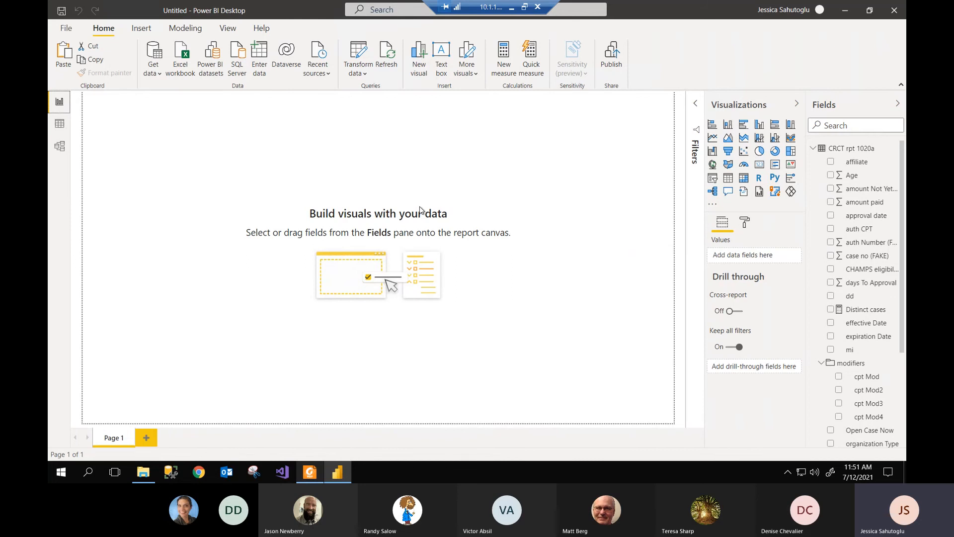
Add a clustered column chart of Distinct cases by affiliate and enlarge it on the page
{"action": "left_click", "coordinate": [759, 125]}
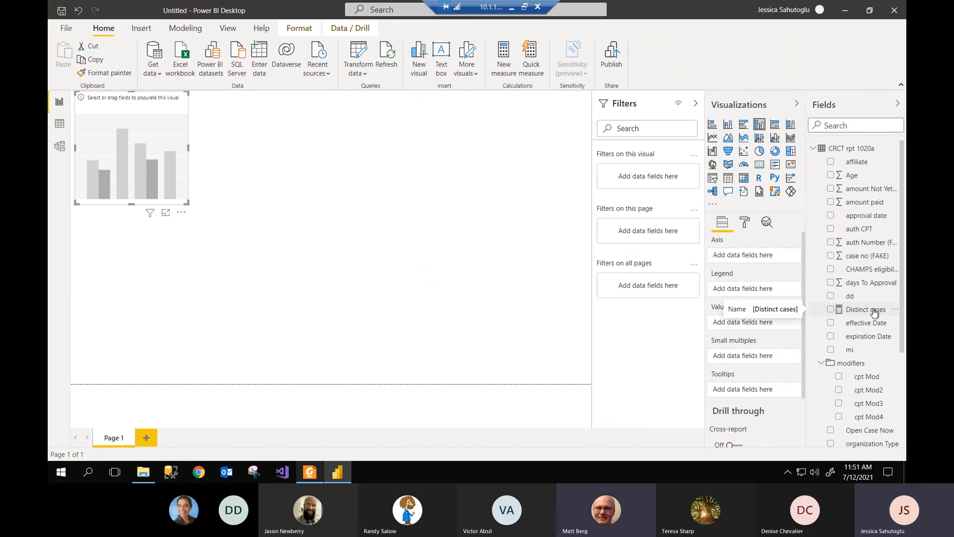
{"action": "left_click_drag", "start_coordinate": [874, 312], "coordinate": [778, 329]}
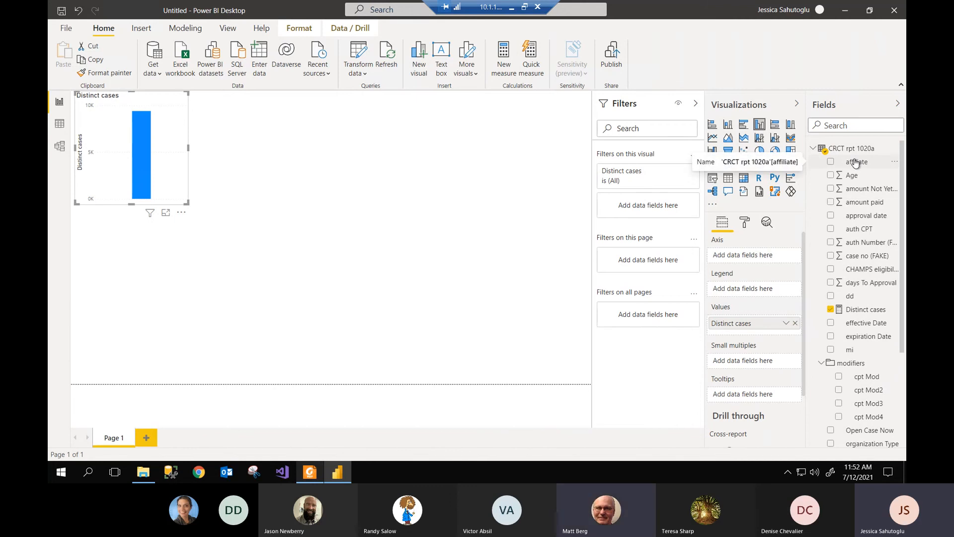
{"action": "left_click_drag", "start_coordinate": [857, 163], "coordinate": [767, 255]}
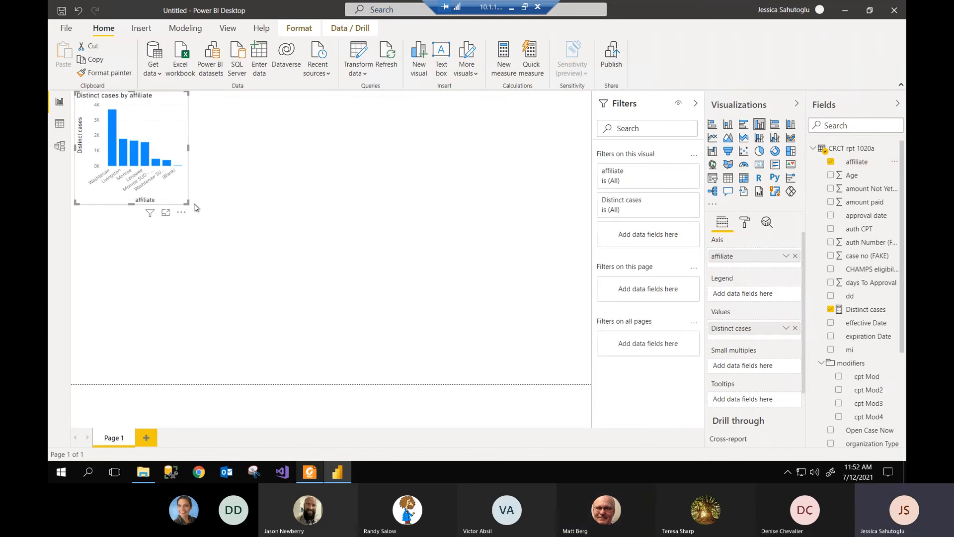
{"action": "left_click_drag", "start_coordinate": [187, 202], "coordinate": [367, 242]}
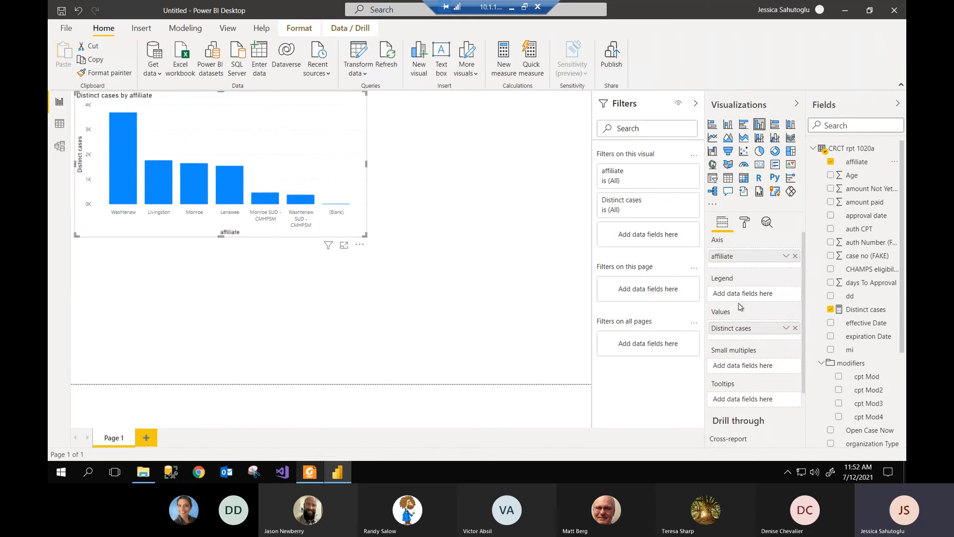
Move affiliate to the legend and back to the axis, then view the chart's format options
{"action": "mouse_move", "coordinate": [763, 297]}
{"action": "left_mouse_down"}
{"action": "mouse_move", "coordinate": [773, 304]}
{"action": "mouse_move", "coordinate": [767, 298]}
{"action": "left_mouse_up"}
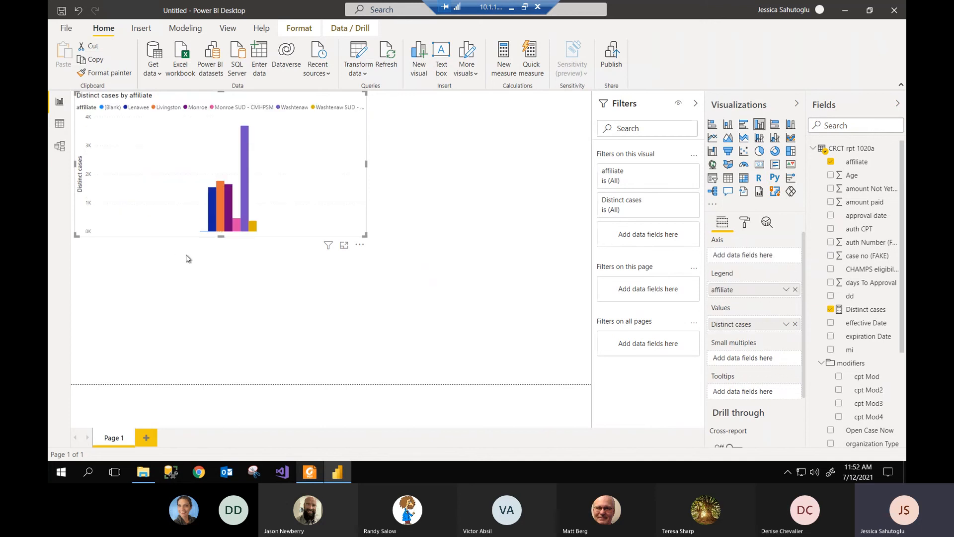
{"action": "left_click_drag", "start_coordinate": [734, 294], "coordinate": [719, 256]}
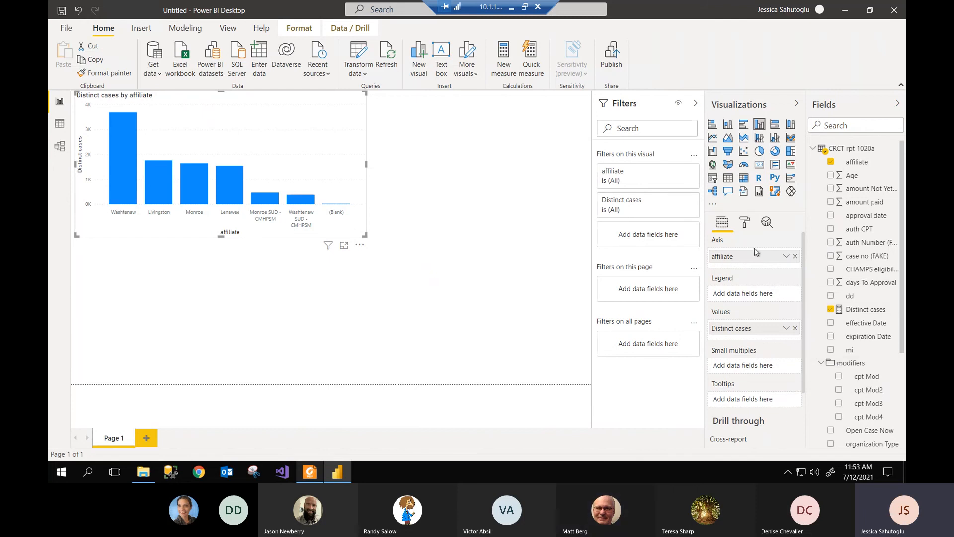
{"action": "left_click", "coordinate": [745, 222]}
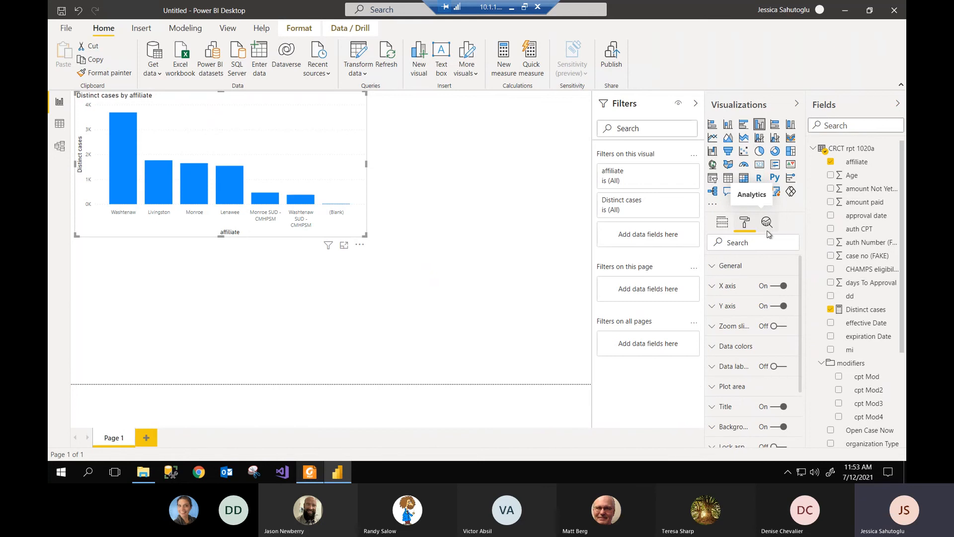
Try 100% stacked bar, line and clustered column, and stacked bar types, then revert to clustered columns
{"action": "left_click", "coordinate": [723, 226]}
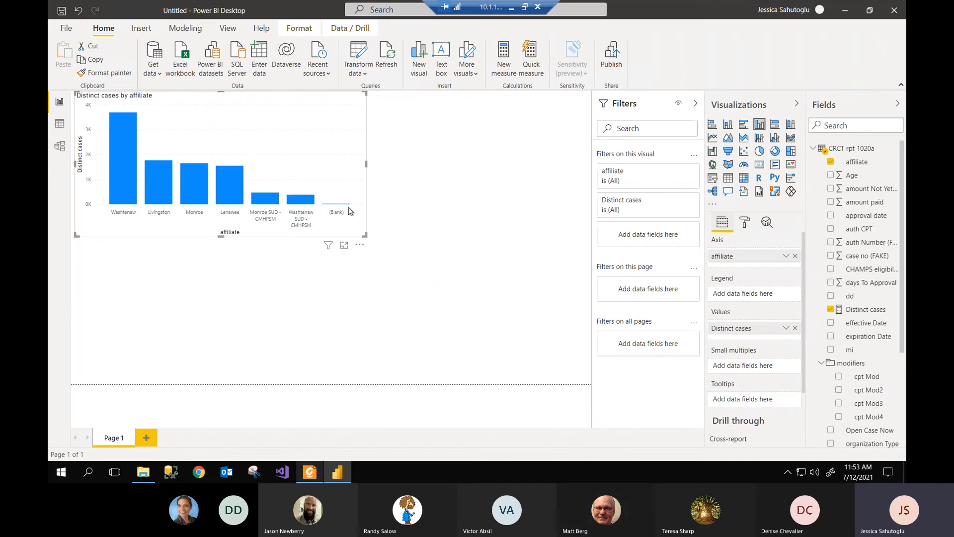
{"action": "left_click", "coordinate": [775, 124]}
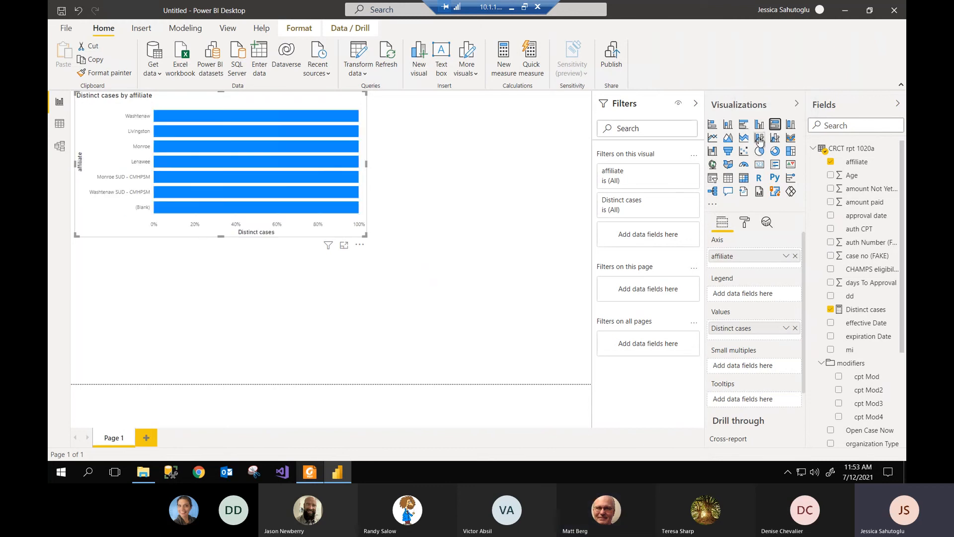
{"action": "left_click", "coordinate": [759, 138]}
{"action": "left_click", "coordinate": [712, 125]}
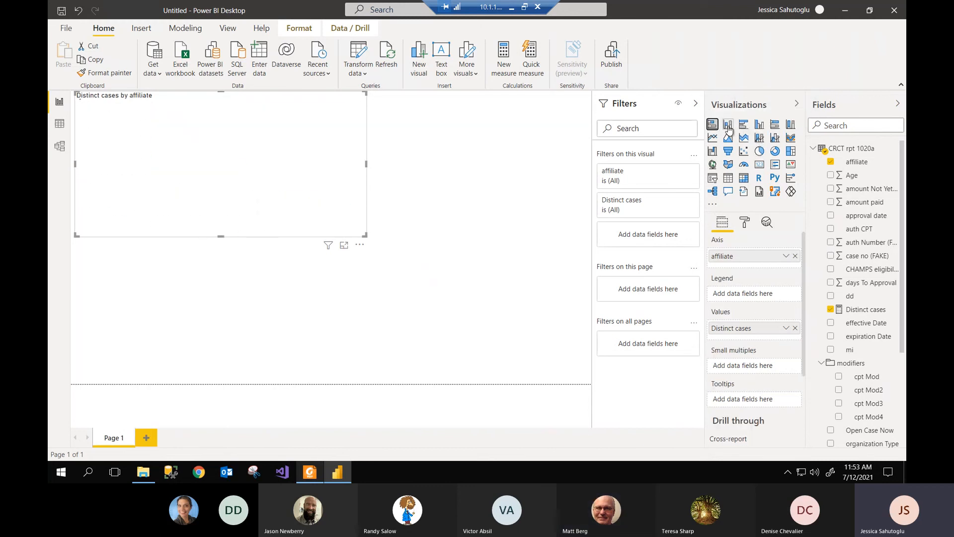
{"action": "left_click", "coordinate": [759, 124]}
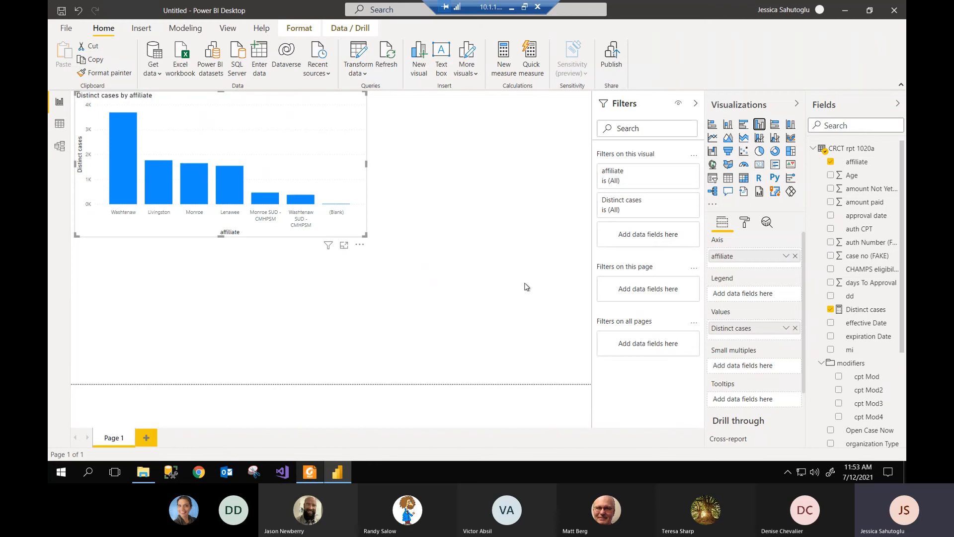
Save the report as 'my auth reporyt' in the powerBI training folder and close Power BI
{"action": "left_click", "coordinate": [71, 27]}
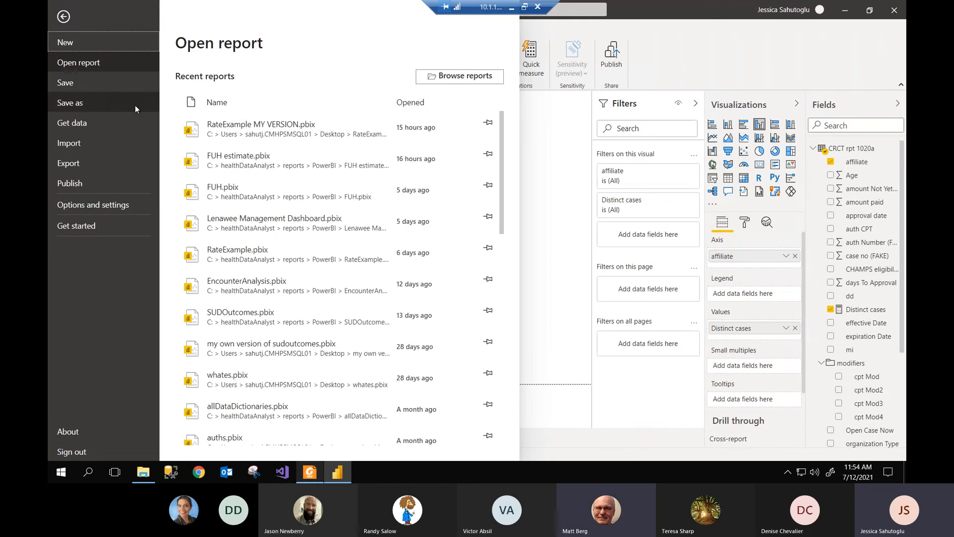
{"action": "left_click", "coordinate": [84, 102]}
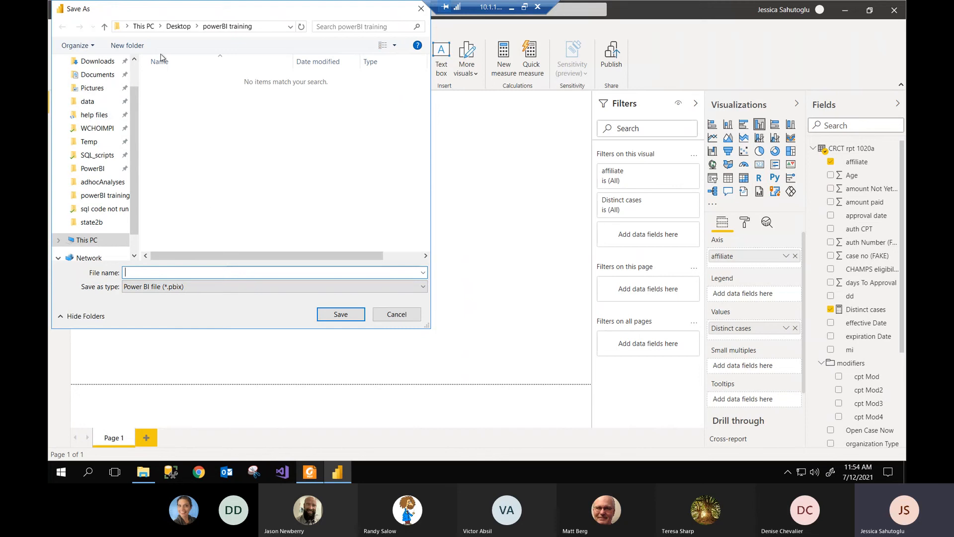
{"action": "type", "text": "my auth reporyt"}
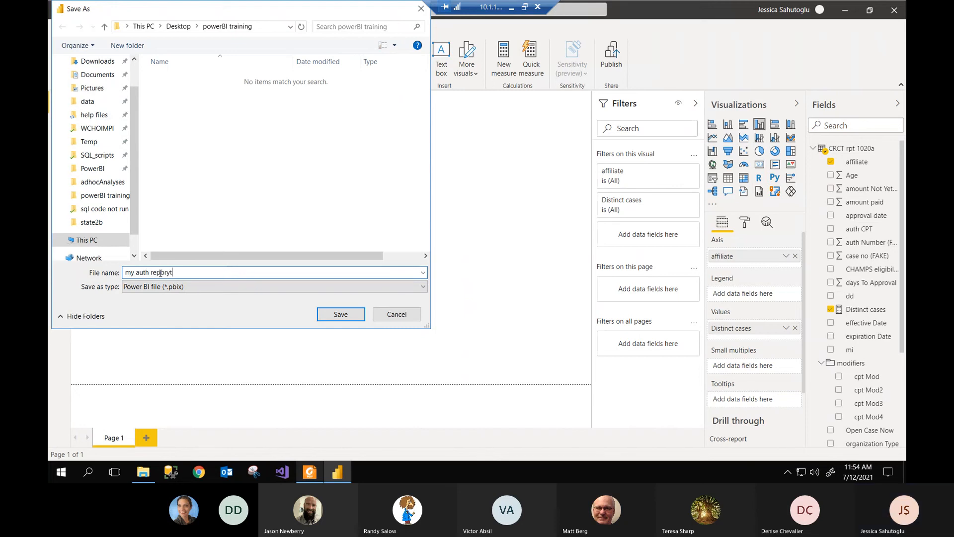
{"action": "key", "text": "Return"}
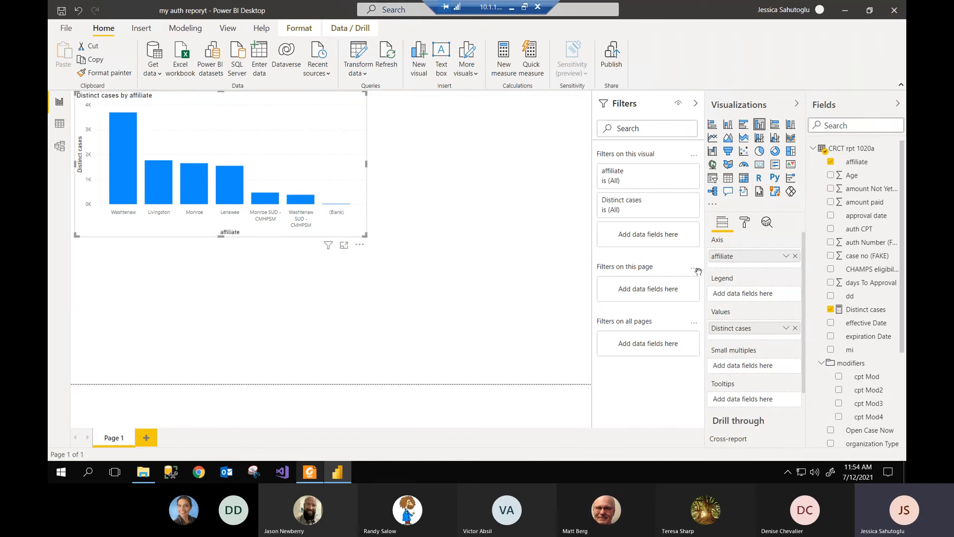
{"action": "left_click", "coordinate": [893, 10]}
Reopen my auth reporyt.pbix from the powerBI training folder on the desktop
{"action": "left_click", "coordinate": [854, 8]}
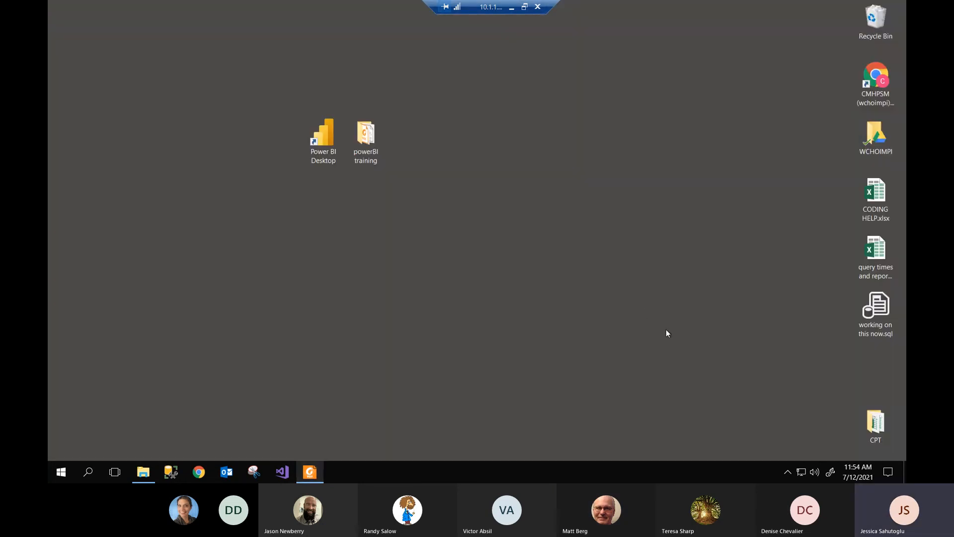
{"action": "double_click", "coordinate": [374, 150]}
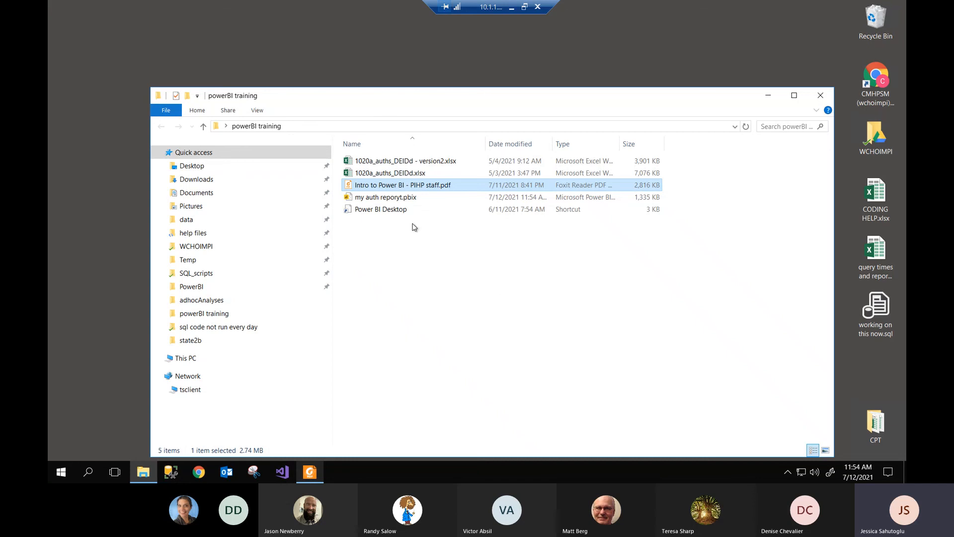
{"action": "left_click", "coordinate": [406, 199]}
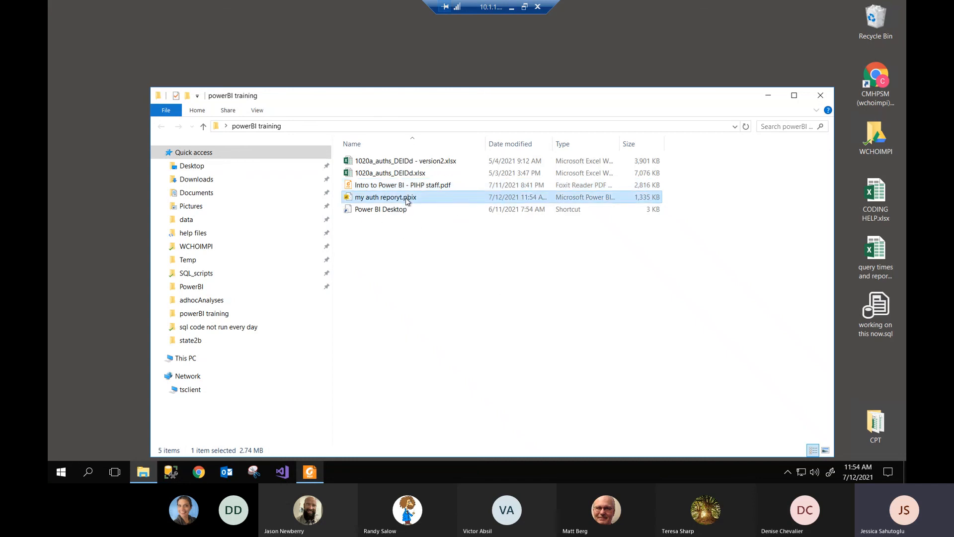
{"action": "double_click", "coordinate": [420, 198]}
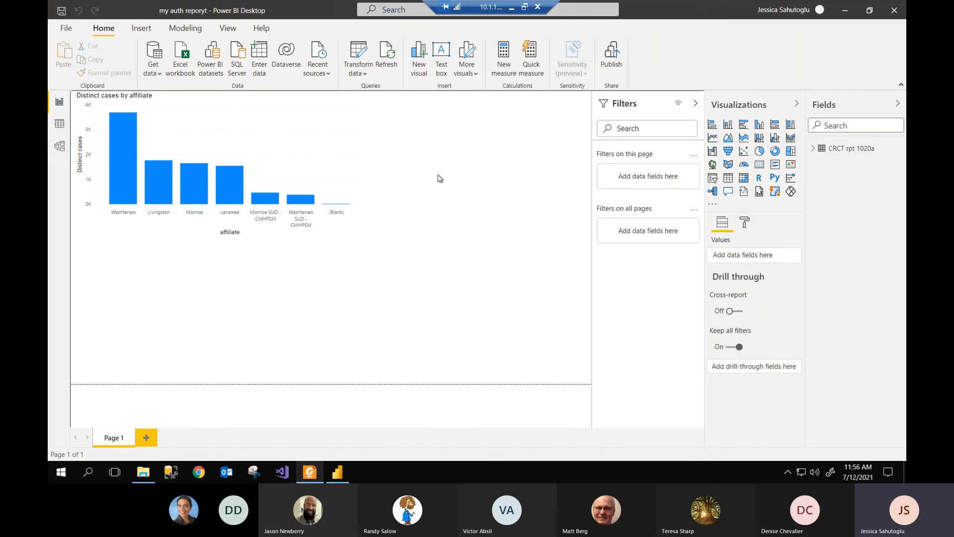
Open the Power Query Editor via Transform data to see the column quality profiles
{"action": "left_click", "coordinate": [361, 60]}
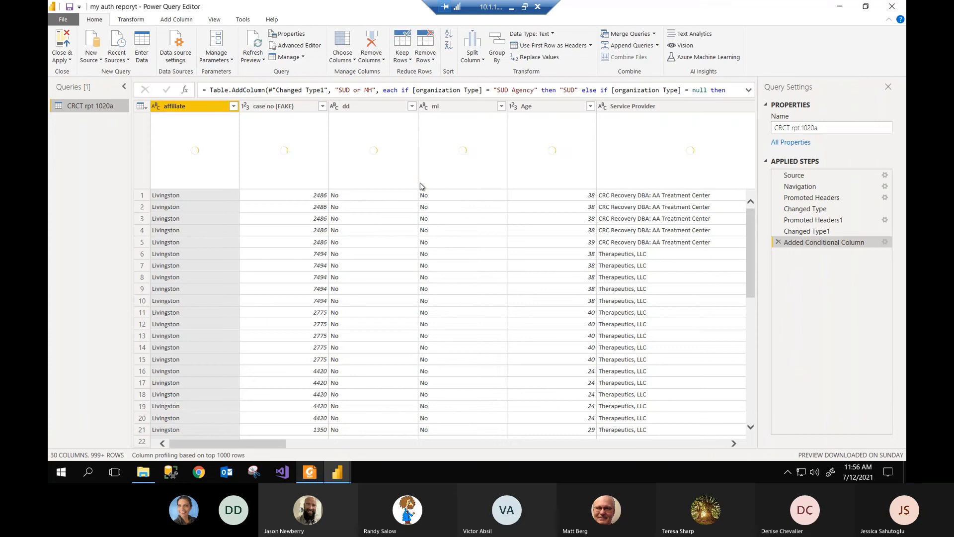
{"action": "mouse_move", "coordinate": [446, 178]}
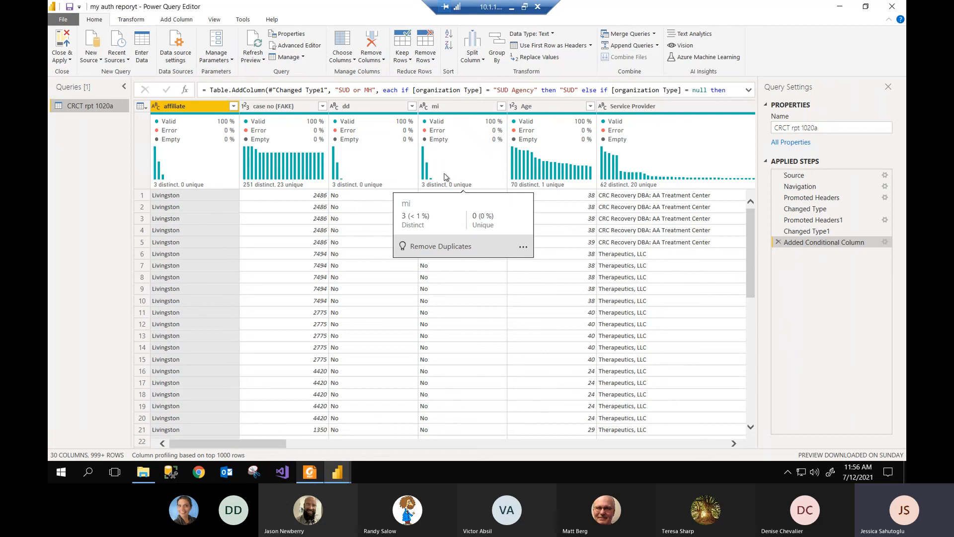
Change the query's Excel source to 1020a_auths_DEIDd - version2.xlsx in Data source settings
{"action": "left_click", "coordinate": [182, 40]}
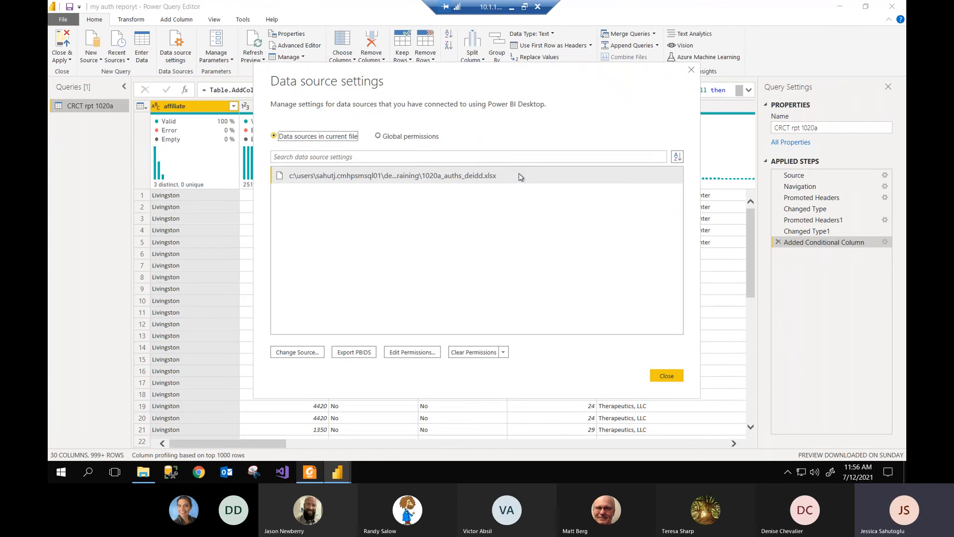
{"action": "left_click", "coordinate": [307, 354]}
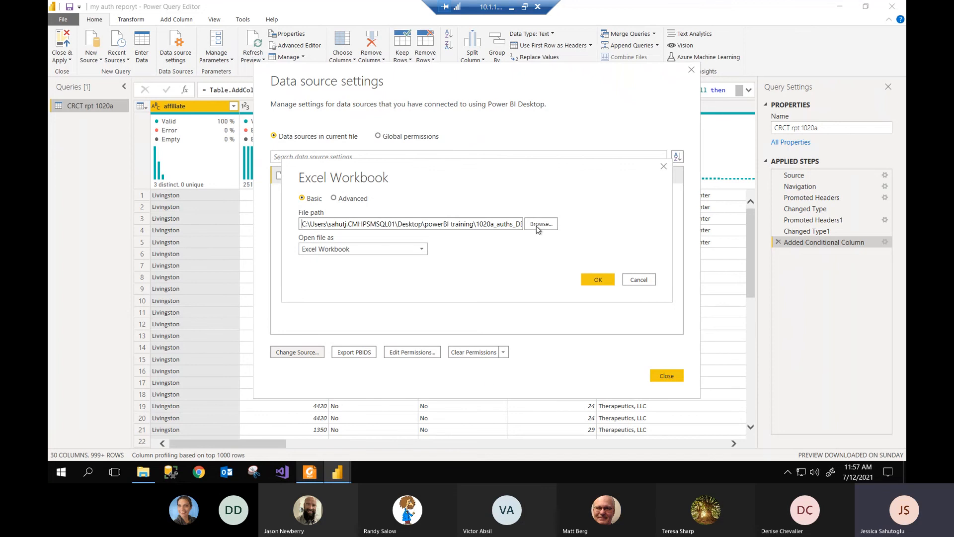
{"action": "left_click", "coordinate": [538, 228]}
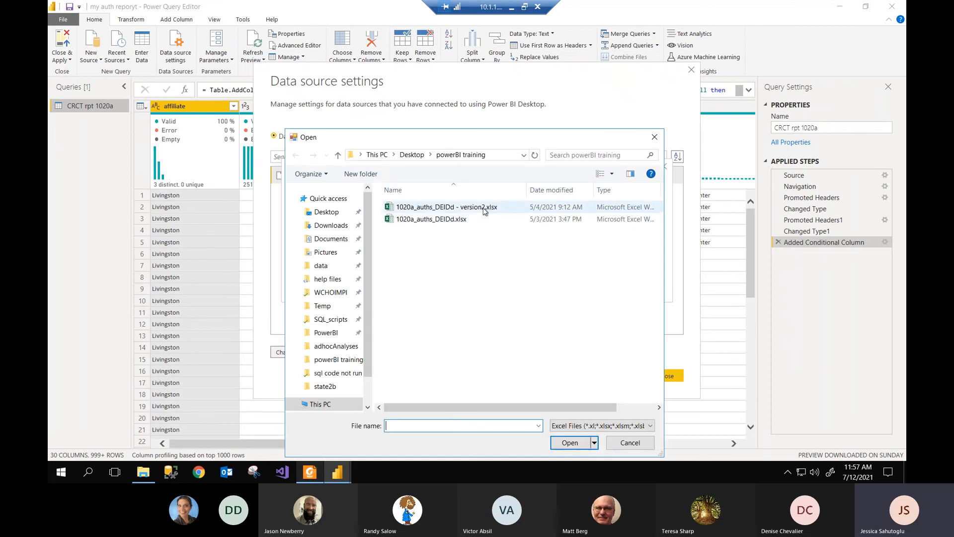
{"action": "left_click", "coordinate": [484, 211]}
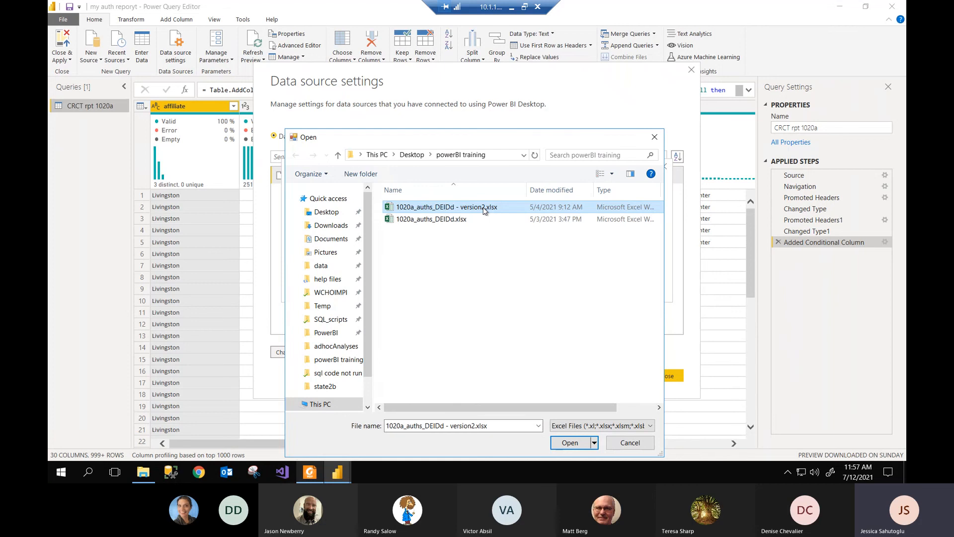
{"action": "left_click", "coordinate": [568, 443]}
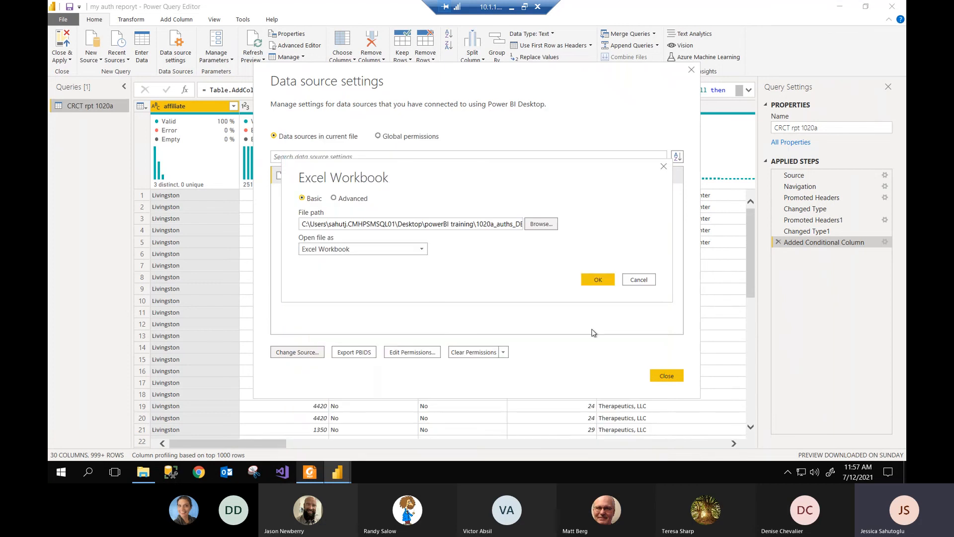
{"action": "left_click", "coordinate": [597, 280]}
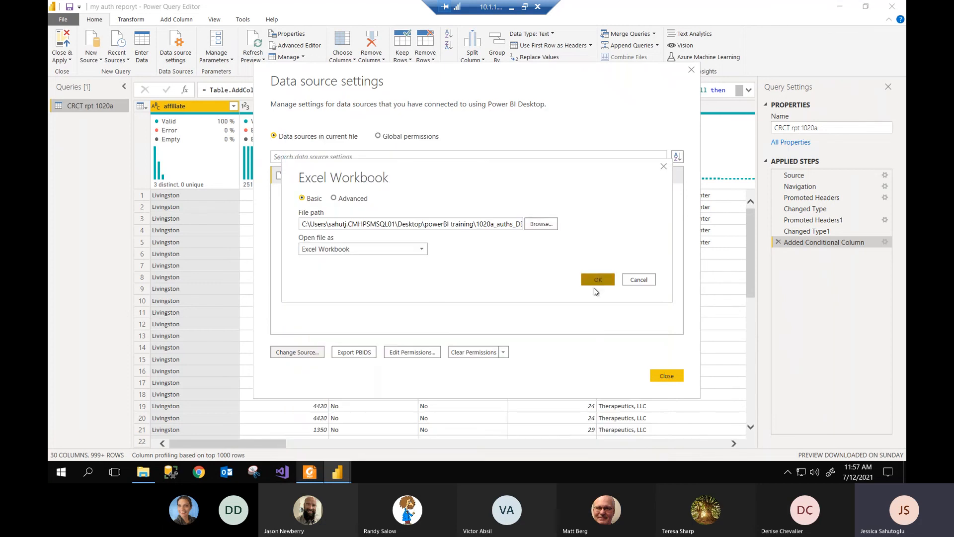
{"action": "left_click", "coordinate": [665, 379]}
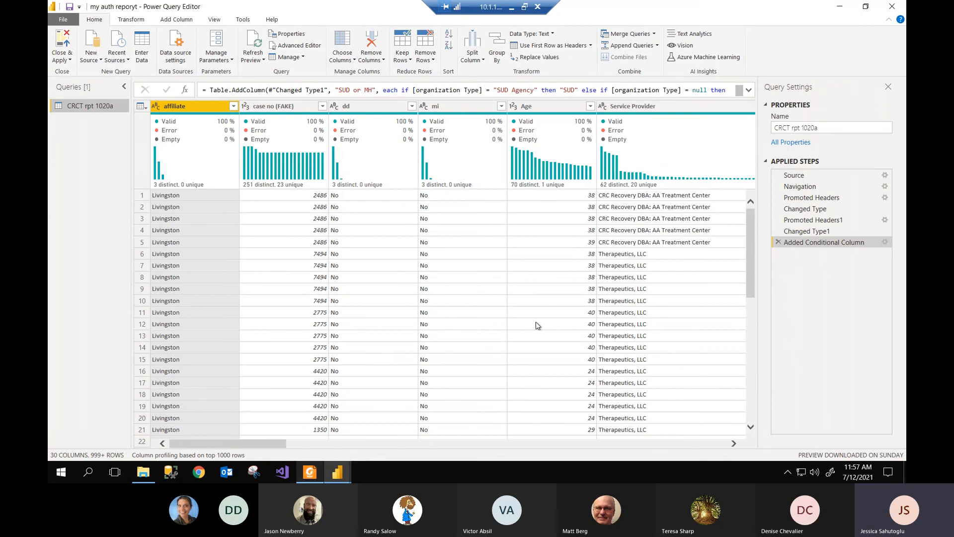
Refresh the preview from the new workbook and review the columns so only Livingston (3) and (Blank) (1) remain
{"action": "left_click", "coordinate": [250, 42]}
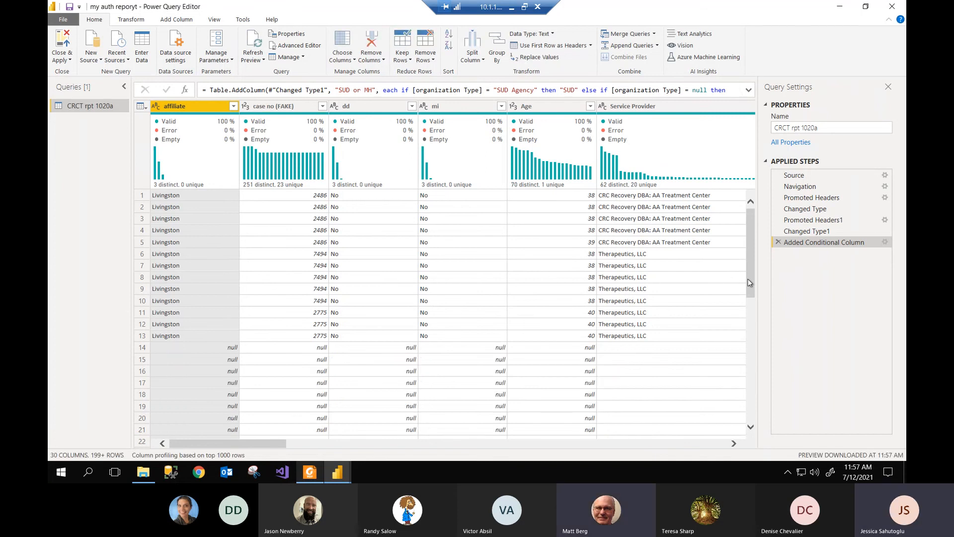
{"action": "scroll", "coordinate": [750, 283], "scroll_direction": "right", "scroll_amount": 2}
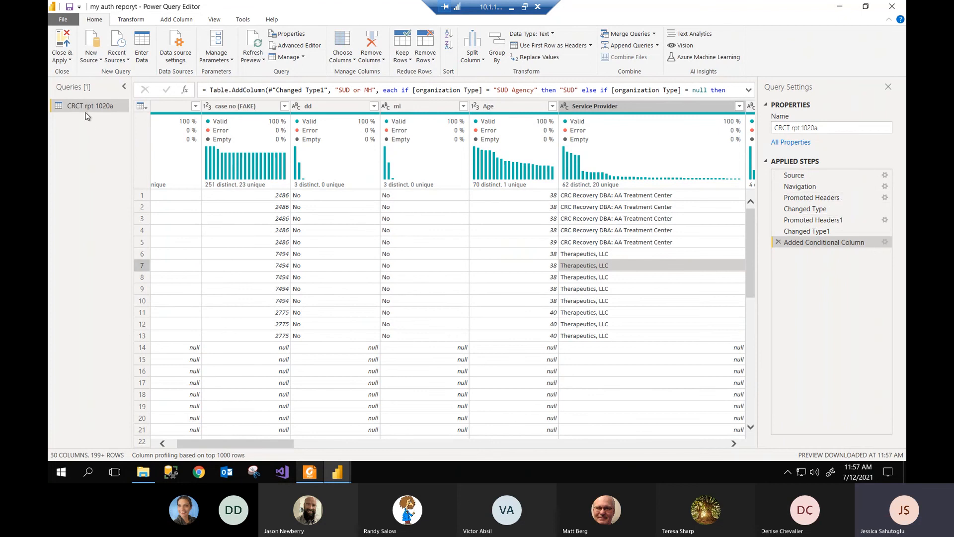
{"action": "left_click_drag", "start_coordinate": [283, 444], "coordinate": [741, 461]}
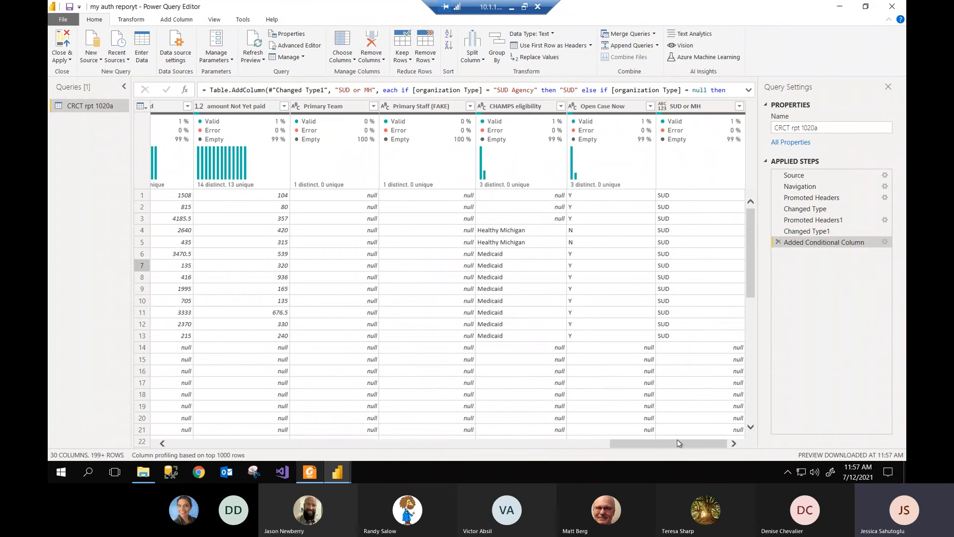
{"action": "left_click_drag", "start_coordinate": [620, 444], "coordinate": [171, 440]}
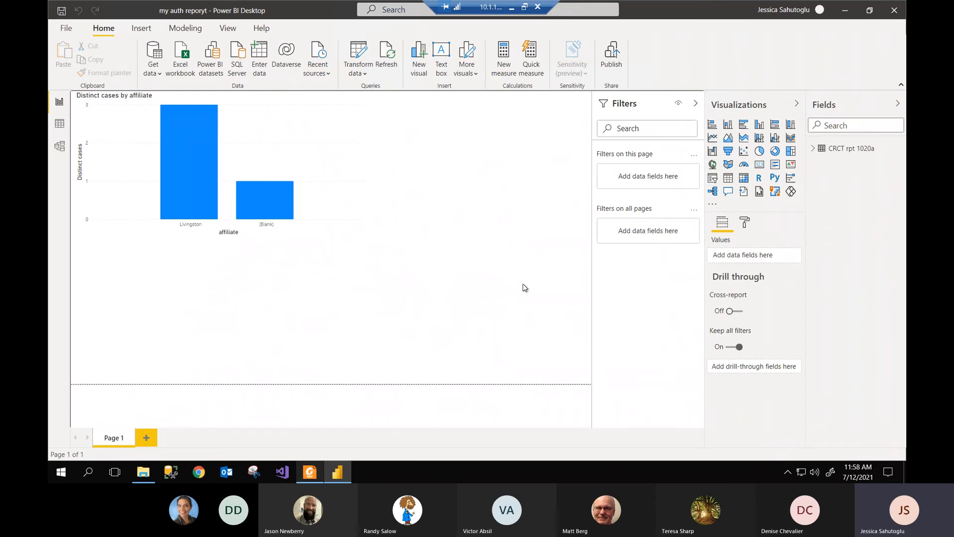
Switch to the Intro to Power BI PDF and scroll to page 28, Part III on publishing
{"action": "left_click", "coordinate": [310, 471]}
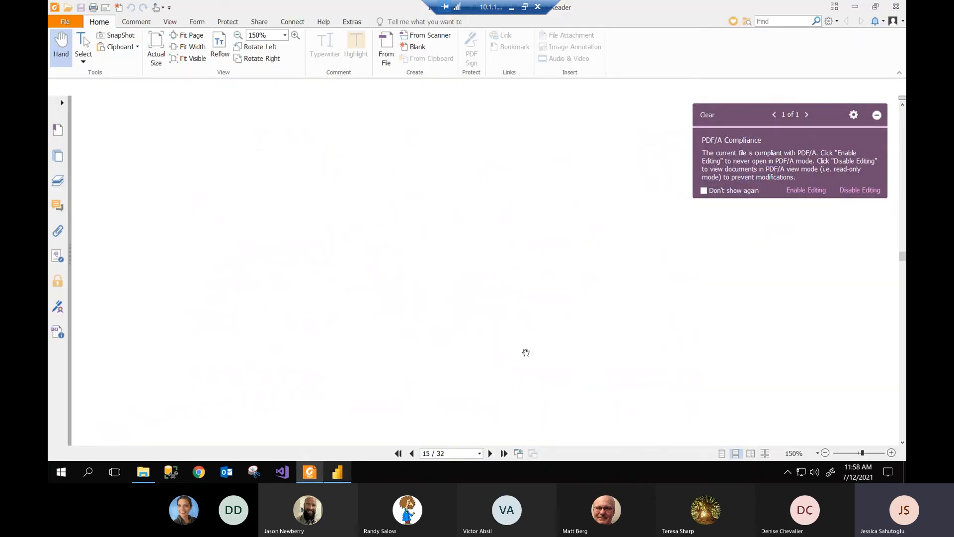
{"action": "scroll", "coordinate": [810, 288], "scroll_direction": "down", "scroll_amount": 4}
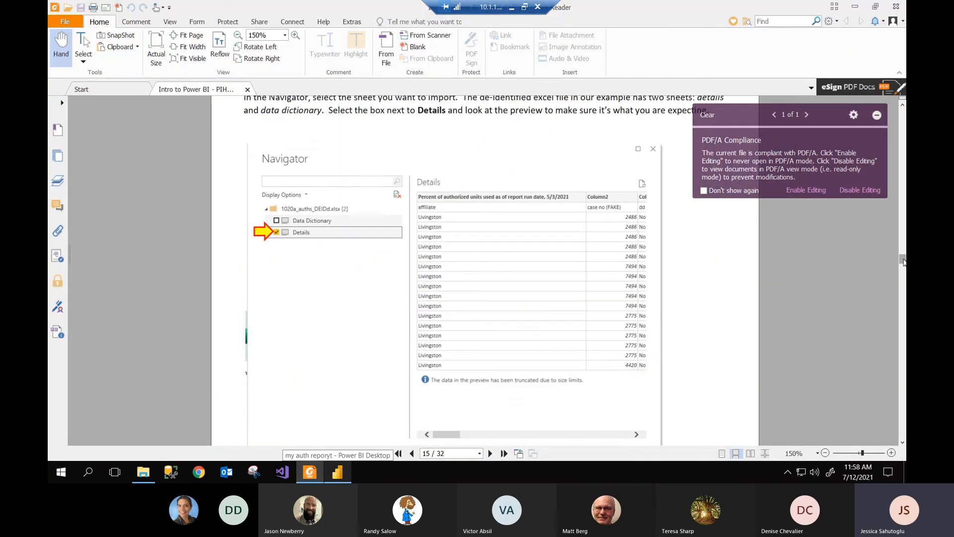
{"action": "scroll", "coordinate": [902, 276], "scroll_direction": "down", "scroll_amount": 1}
{"action": "left_click_drag", "start_coordinate": [903, 276], "coordinate": [902, 386]}
{"action": "scroll", "coordinate": [861, 368], "scroll_direction": "up", "scroll_amount": 3}
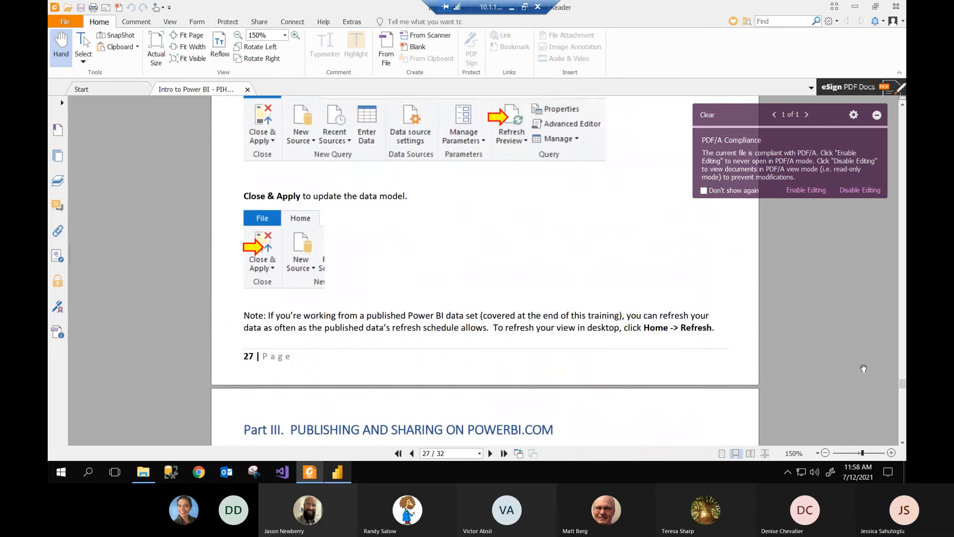
{"action": "scroll", "coordinate": [864, 367], "scroll_direction": "down", "scroll_amount": 2}
{"action": "scroll", "coordinate": [864, 367], "scroll_direction": "down", "scroll_amount": 5}
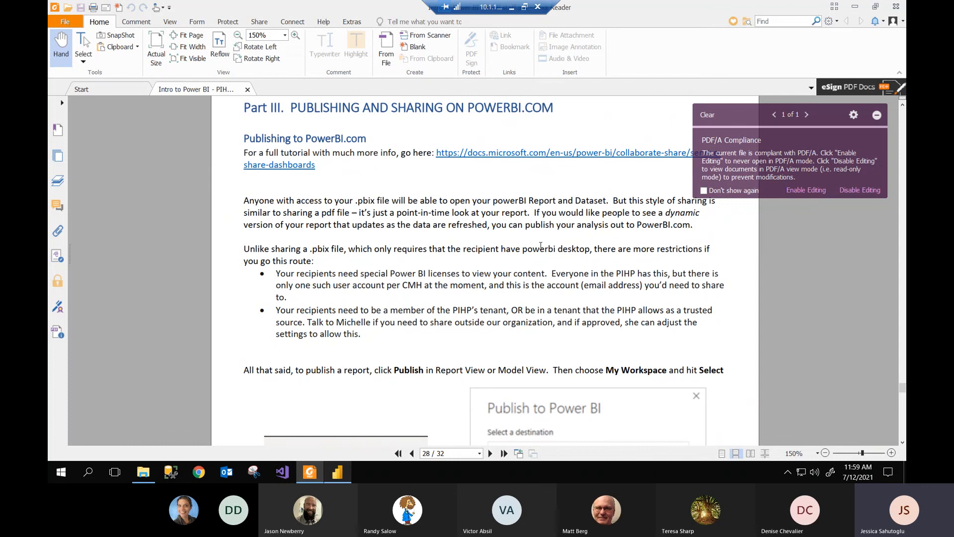
Read through the PDF's Publish to Power BI steps, then return to the my auth reporyt report
{"action": "scroll", "coordinate": [541, 246], "scroll_direction": "down", "scroll_amount": 1}
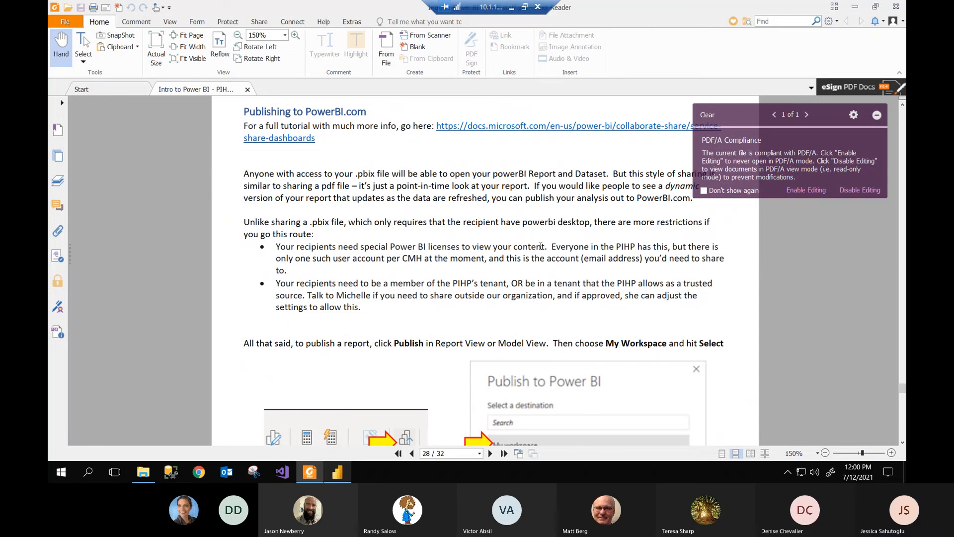
{"action": "scroll", "coordinate": [559, 240], "scroll_direction": "down", "scroll_amount": 1}
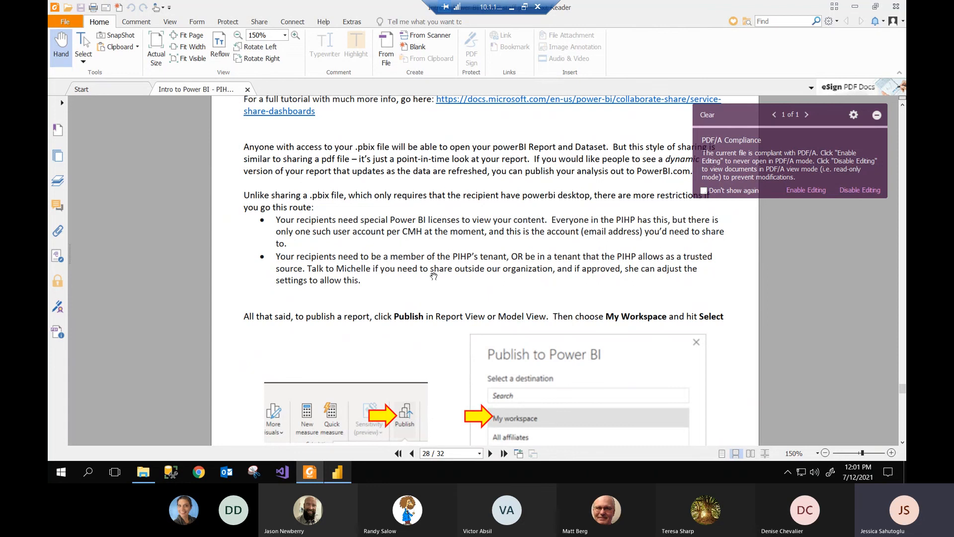
{"action": "left_click_drag", "start_coordinate": [432, 309], "coordinate": [437, 275]}
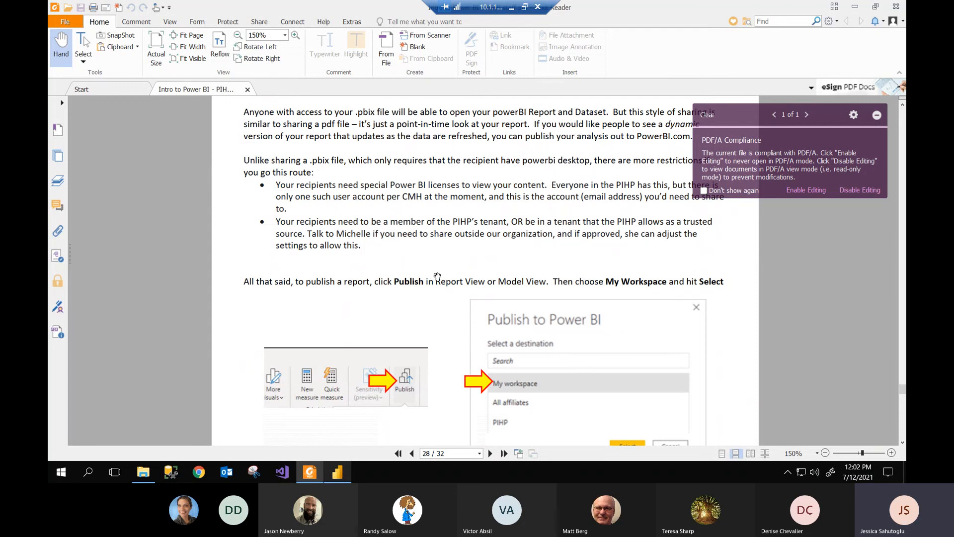
{"action": "scroll", "coordinate": [440, 305], "scroll_direction": "down", "scroll_amount": 2}
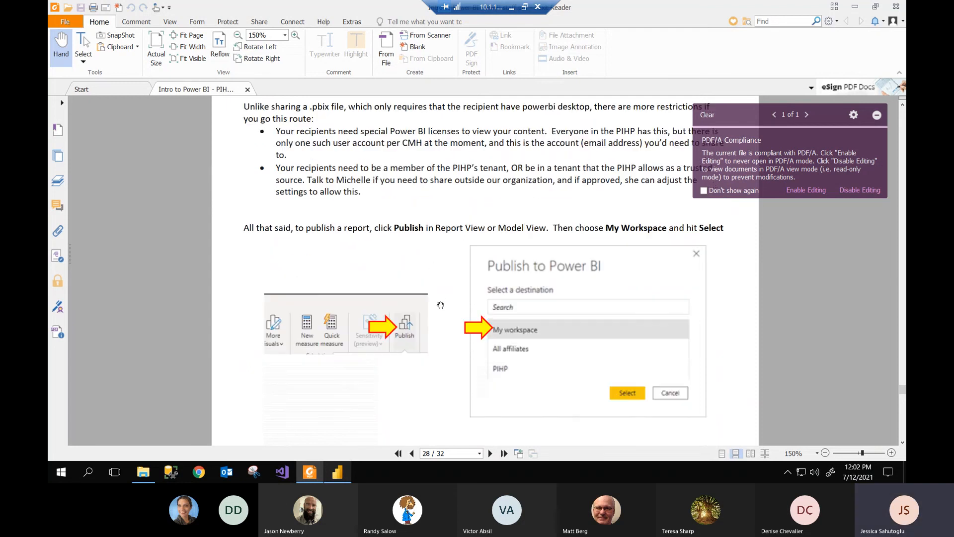
{"action": "key", "text": "alt+Tab"}
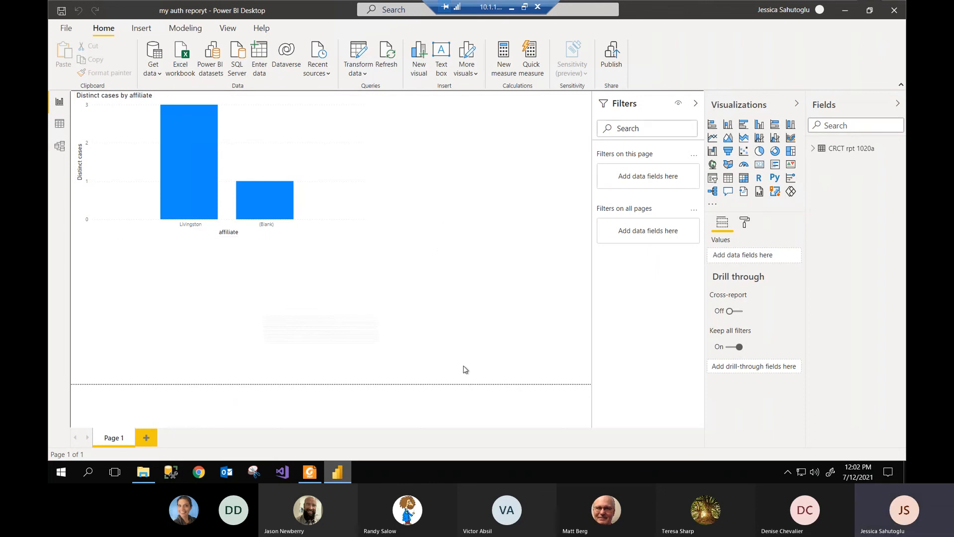
Start publishing the report and save the pending changes when prompted
{"action": "left_click", "coordinate": [612, 62]}
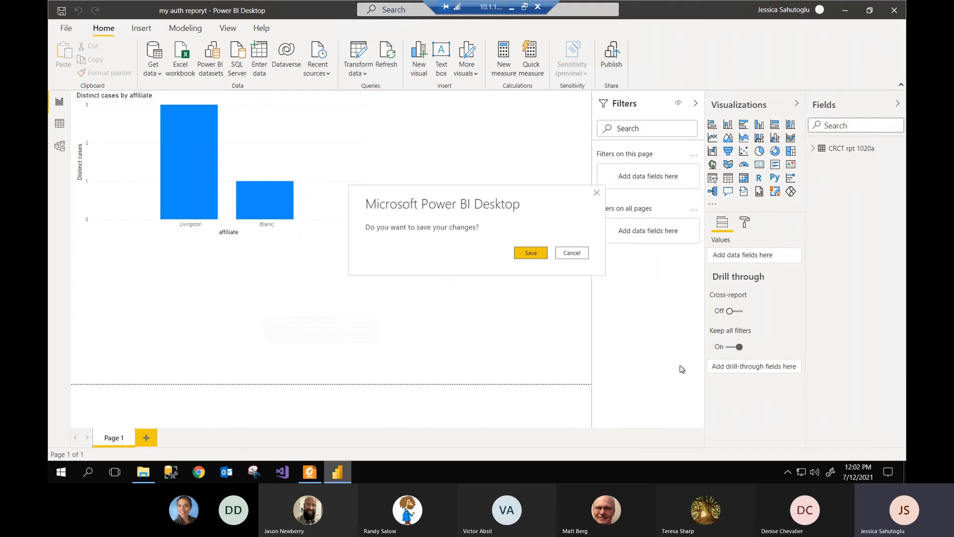
{"action": "left_click", "coordinate": [527, 255]}
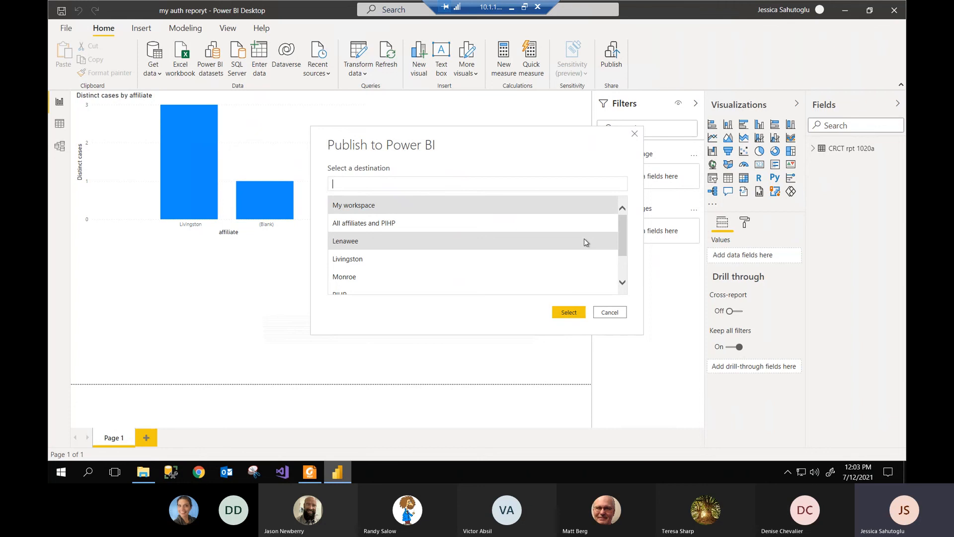
Publish my auth reporyt.pbix to My workspace
{"action": "left_click", "coordinate": [391, 213]}
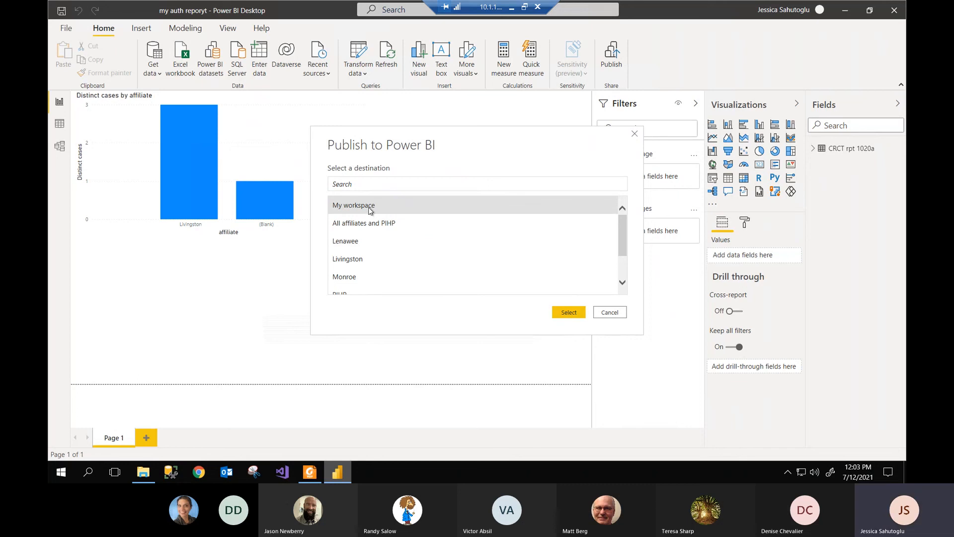
{"action": "left_click", "coordinate": [567, 312]}
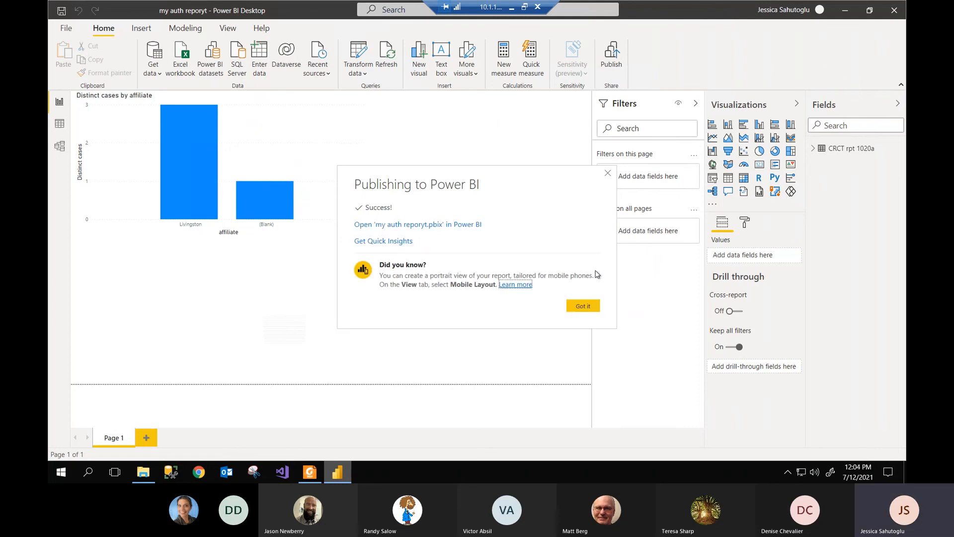
Dismiss the publishing Success message with Got it
{"action": "left_click", "coordinate": [584, 306]}
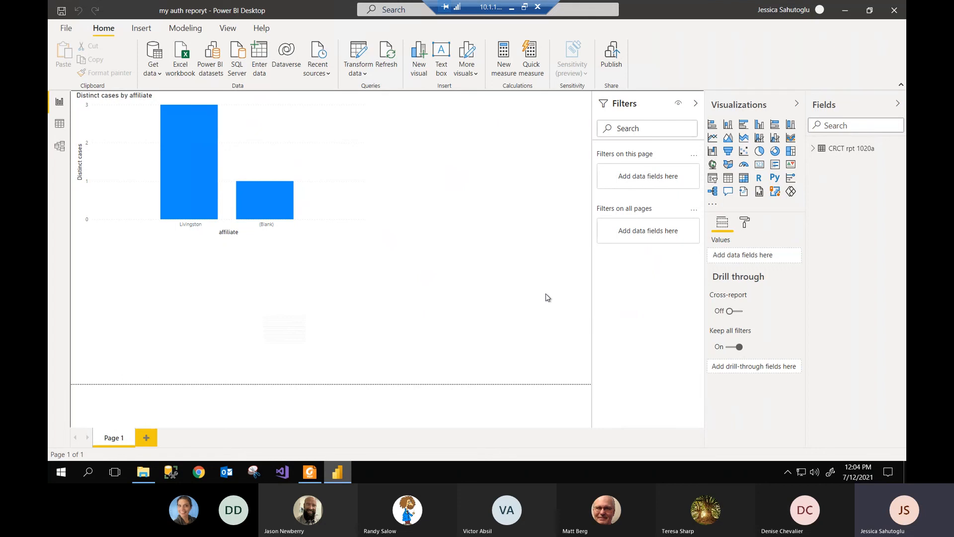
{"action": "mouse_move", "coordinate": [318, 224]}
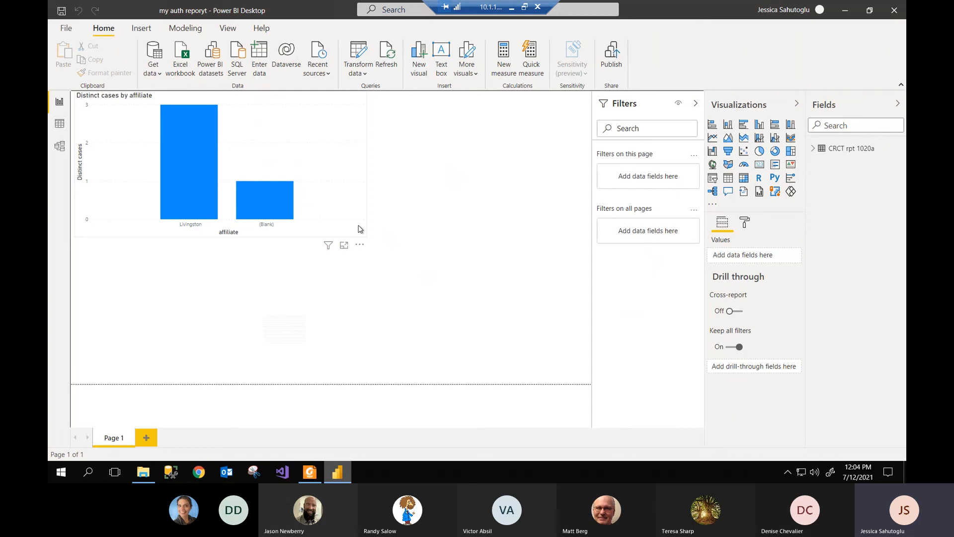
{"action": "left_click", "coordinate": [199, 476]}
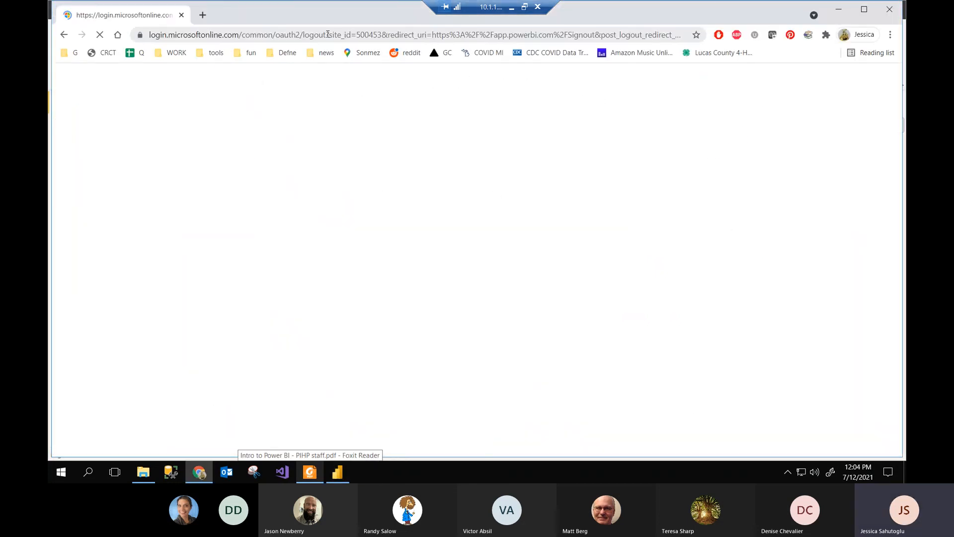
{"action": "left_click", "coordinate": [327, 34]}
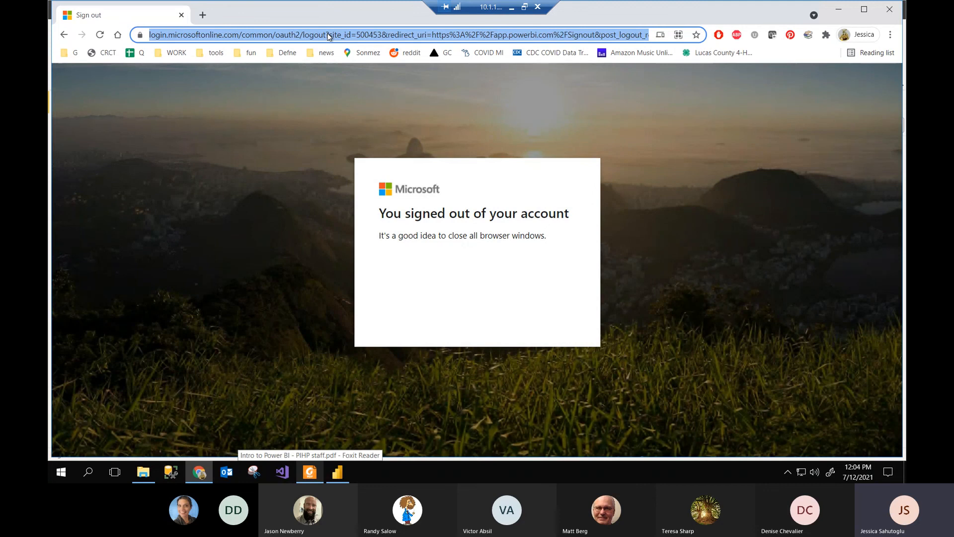
{"action": "type", "text": "power"}
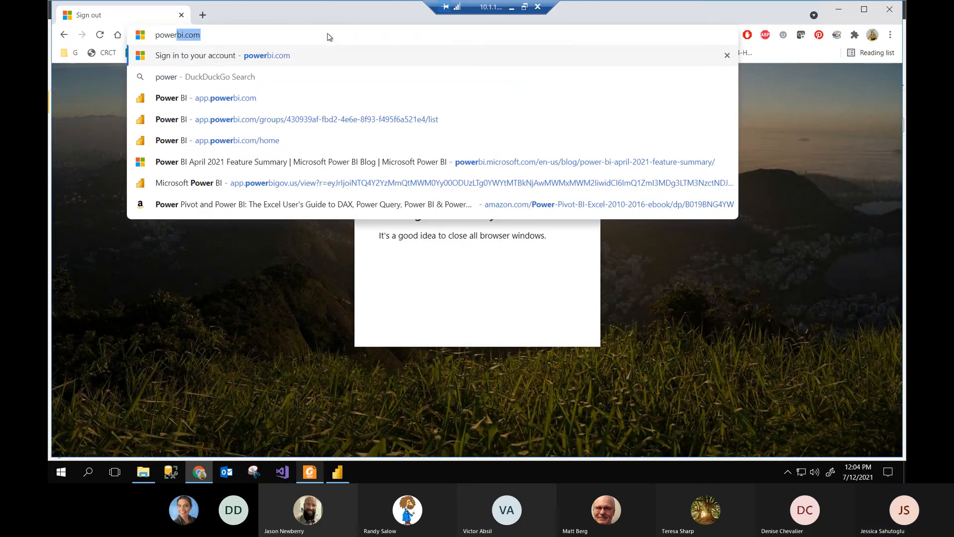
{"action": "key", "text": "Return"}
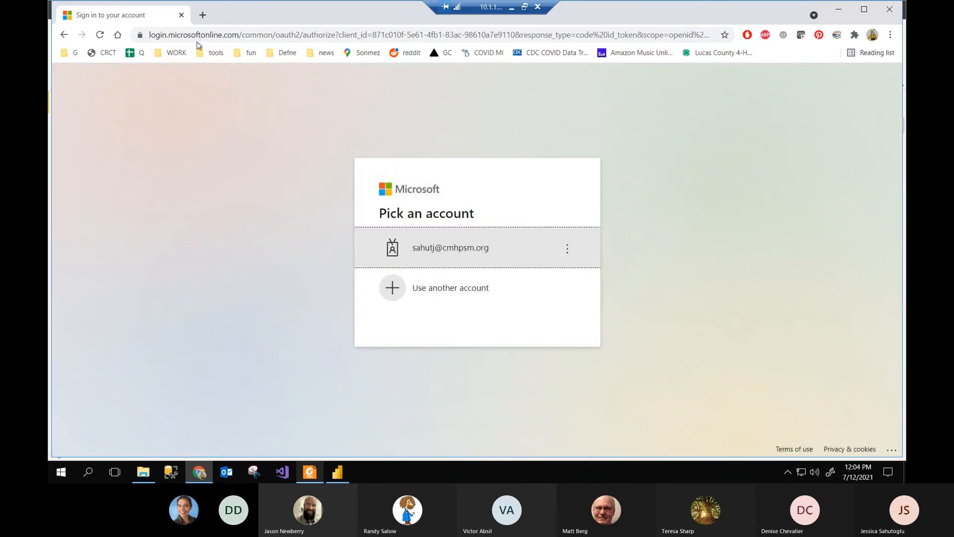
{"action": "left_click", "coordinate": [495, 306]}
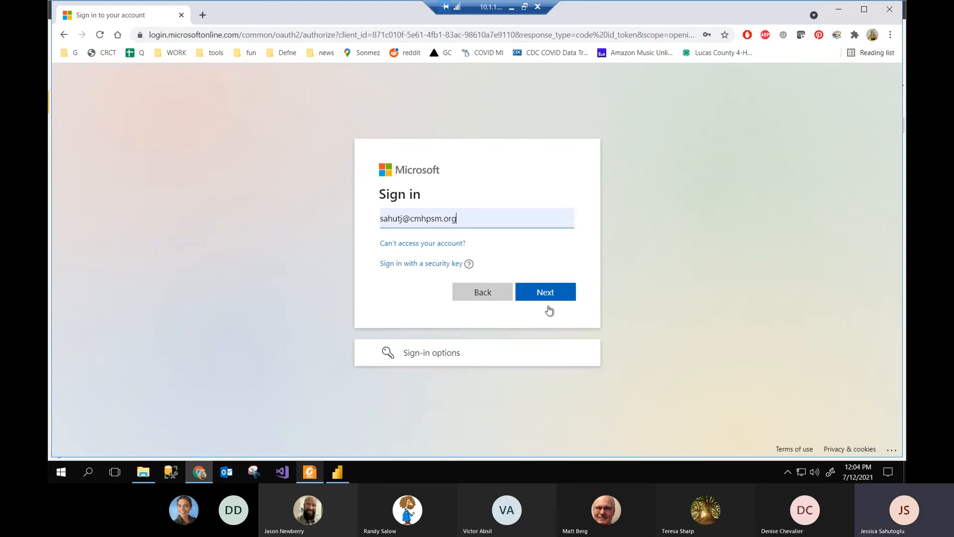
{"action": "left_click", "coordinate": [483, 293]}
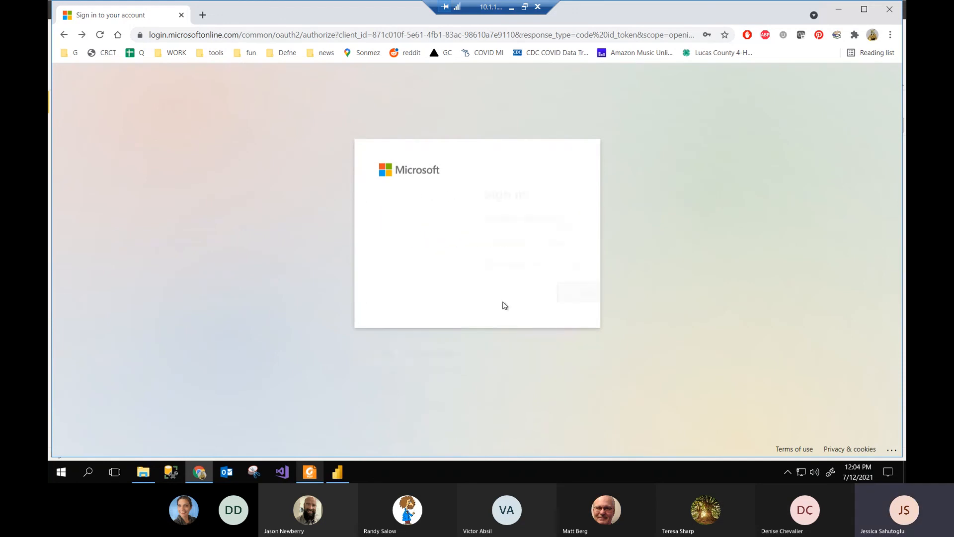
{"action": "left_click", "coordinate": [321, 34]}
{"action": "left_click_drag", "start_coordinate": [319, 35], "coordinate": [322, 35]}
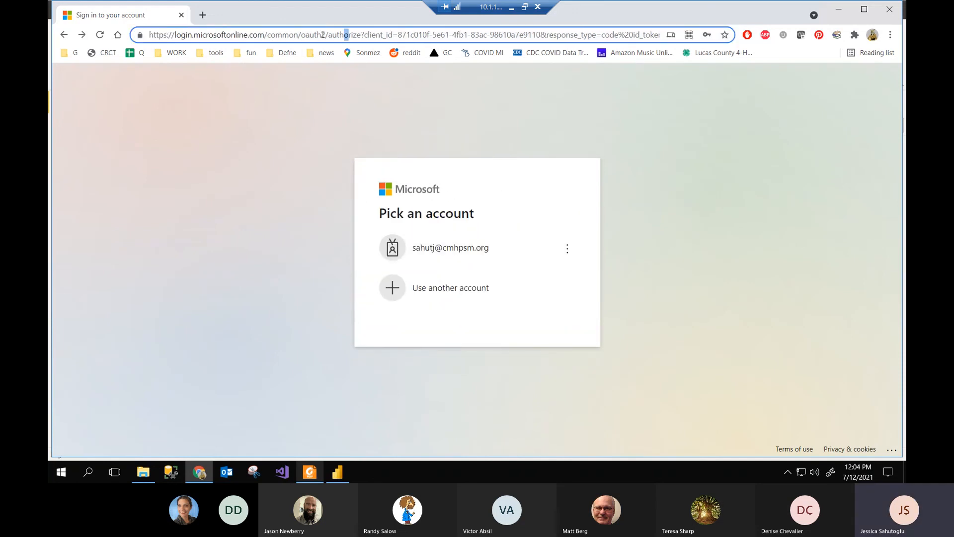
{"action": "left_click", "coordinate": [890, 10]}
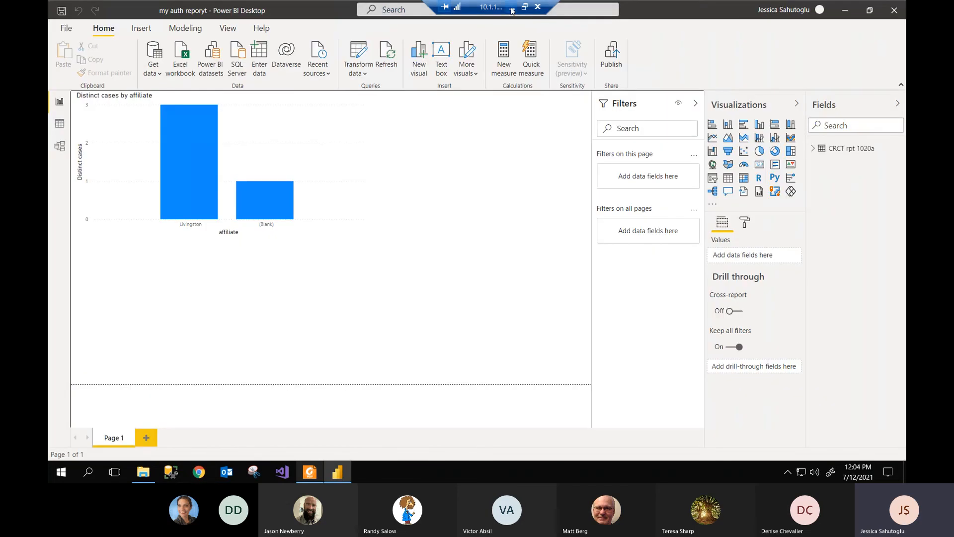
{"action": "left_click", "coordinate": [513, 11]}
{"action": "left_click", "coordinate": [367, 472]}
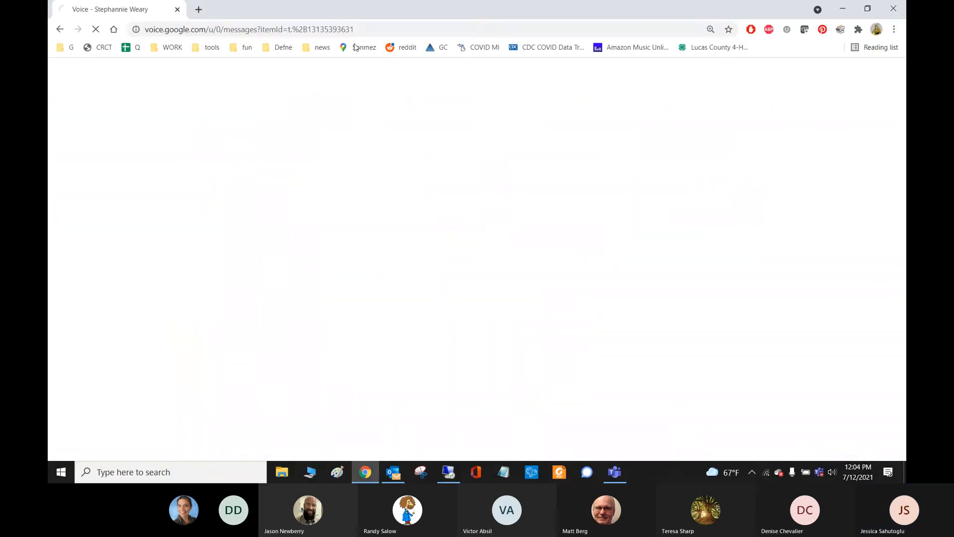
{"action": "left_click", "coordinate": [356, 28]}
{"action": "type", "text": "powerbi.com"}
{"action": "key", "text": "Return"}
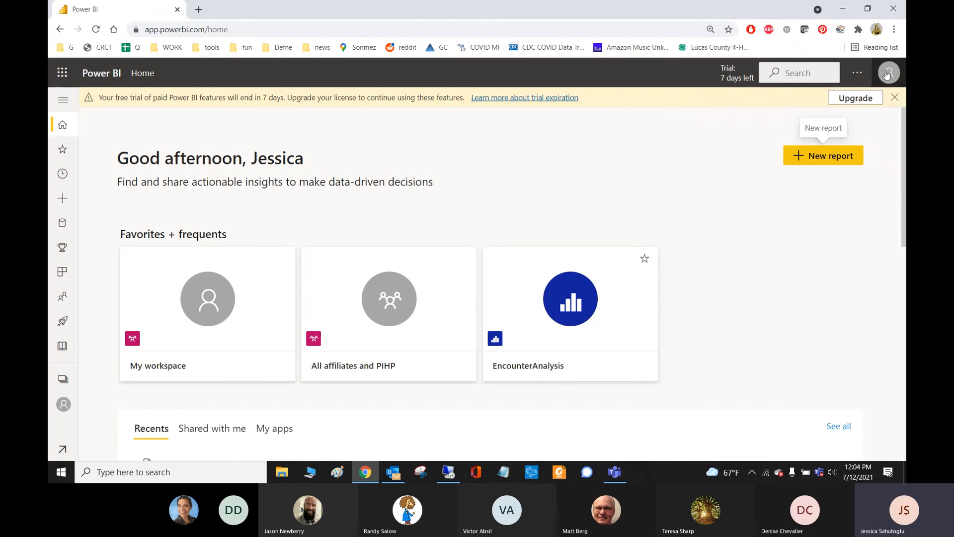
{"action": "left_click", "coordinate": [893, 8]}
{"action": "left_click", "coordinate": [448, 471]}
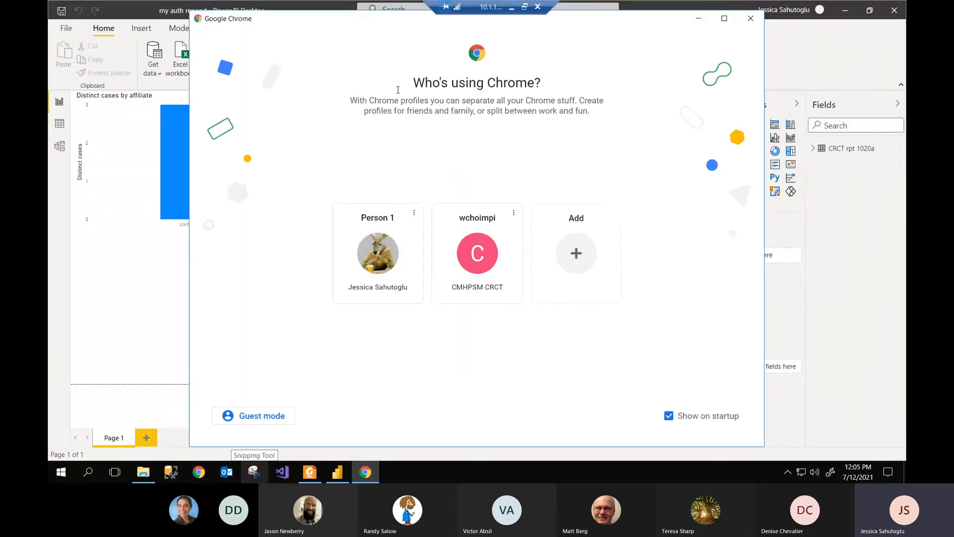
{"action": "left_click", "coordinate": [381, 272]}
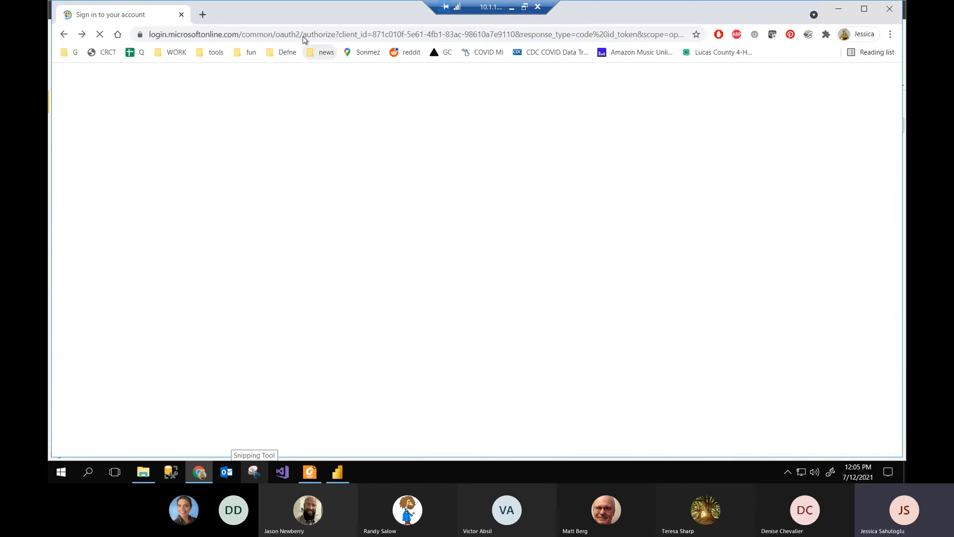
{"action": "left_click", "coordinate": [302, 34]}
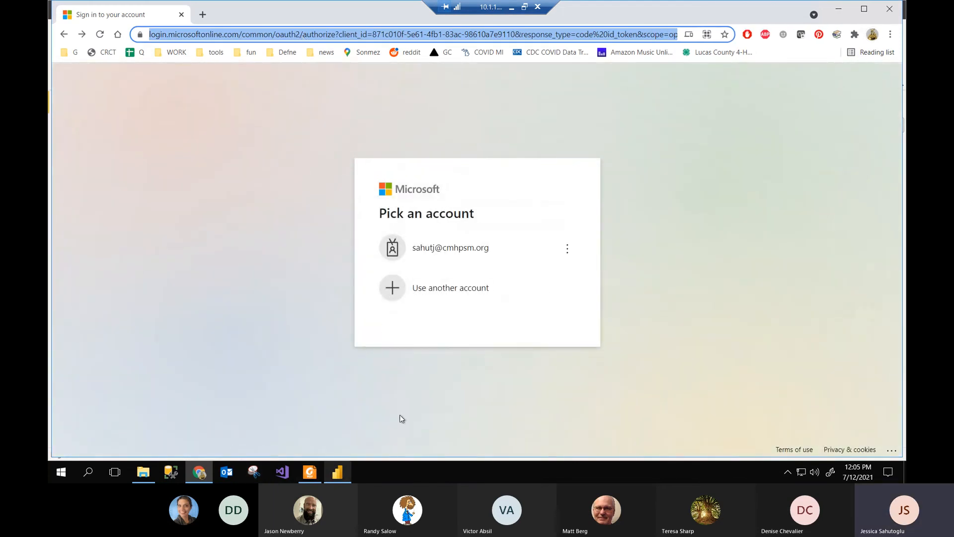
{"action": "key", "text": "alt+Tab"}
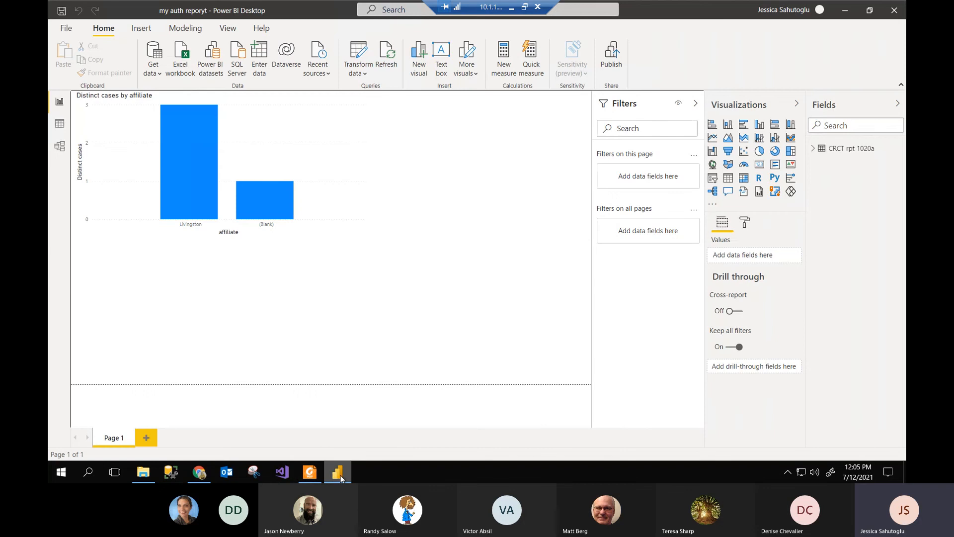
Glance through the PDF guide, then return to the Power BI Desktop report
{"action": "key", "text": "alt+Tab"}
{"action": "scroll", "coordinate": [550, 394], "scroll_direction": "down", "scroll_amount": 10}
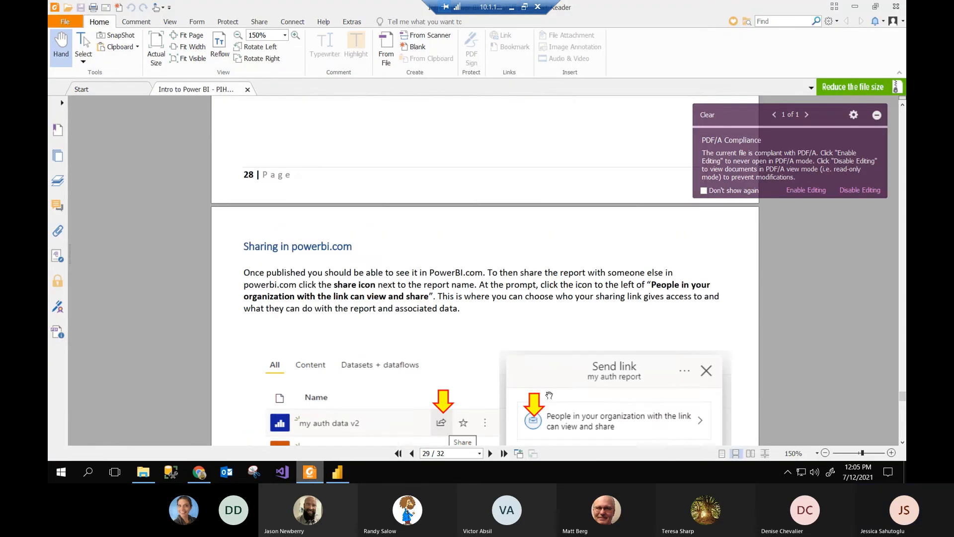
{"action": "scroll", "coordinate": [550, 395], "scroll_direction": "up", "scroll_amount": 10}
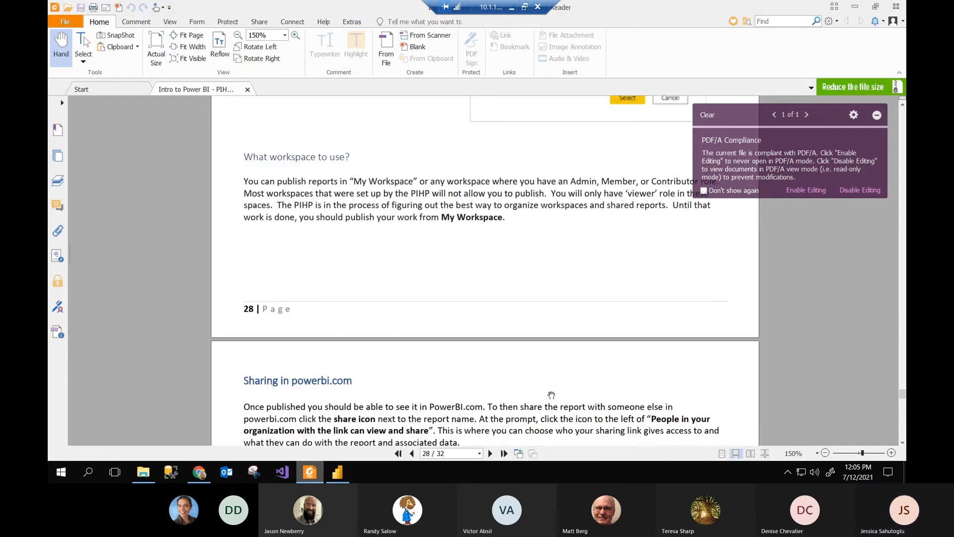
{"action": "scroll", "coordinate": [551, 395], "scroll_direction": "up", "scroll_amount": 1}
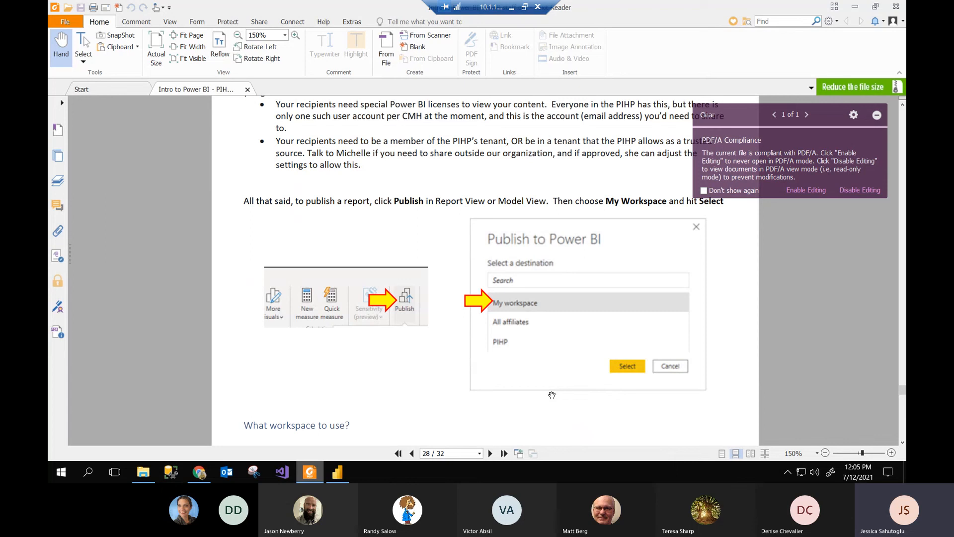
{"action": "scroll", "coordinate": [551, 395], "scroll_direction": "down", "scroll_amount": 5}
{"action": "key", "text": "alt+Tab"}
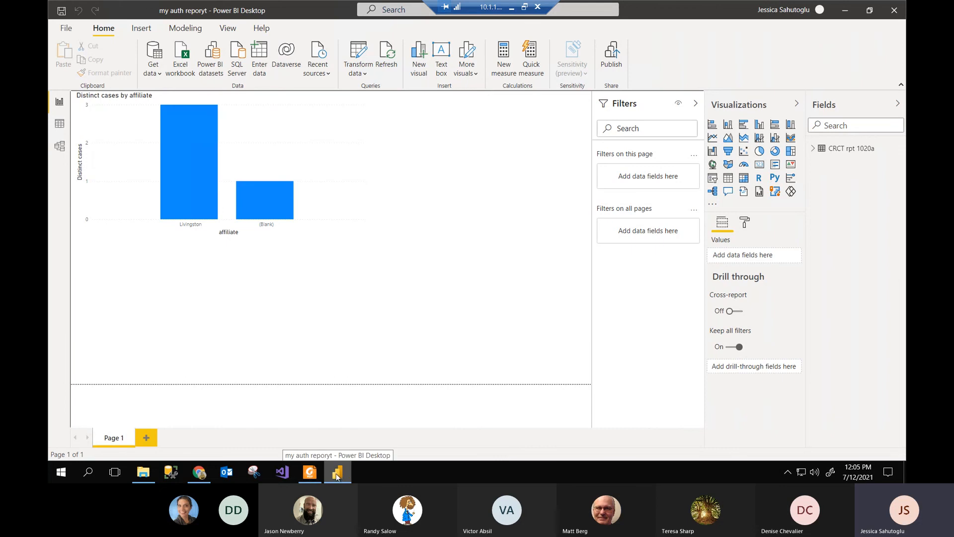
Jump to the guide's Basic Navigation section on signing in at PowerBI.com, then return to Power BI Desktop
{"action": "key", "text": "alt+Tab"}
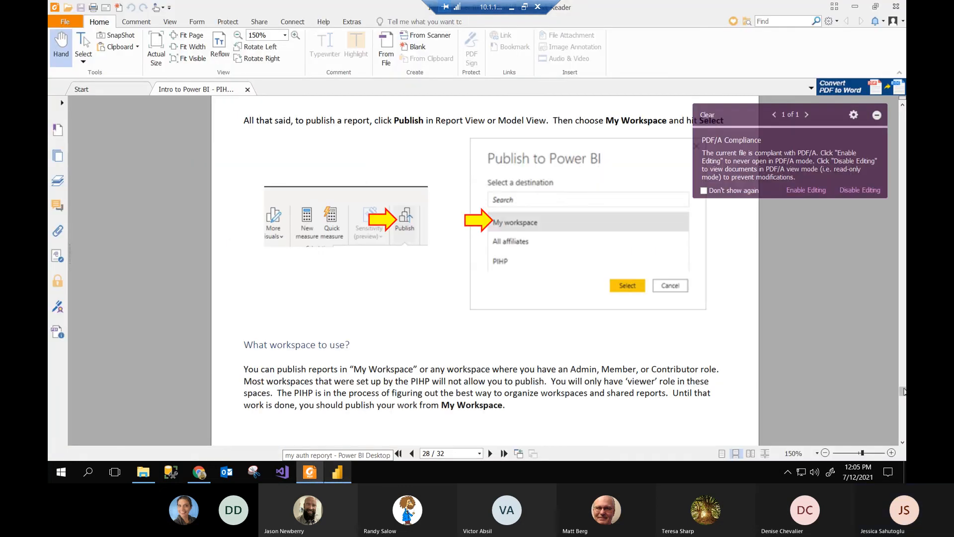
{"action": "left_click_drag", "start_coordinate": [902, 386], "coordinate": [905, 100]}
{"action": "scroll", "coordinate": [643, 351], "scroll_direction": "down", "scroll_amount": 3}
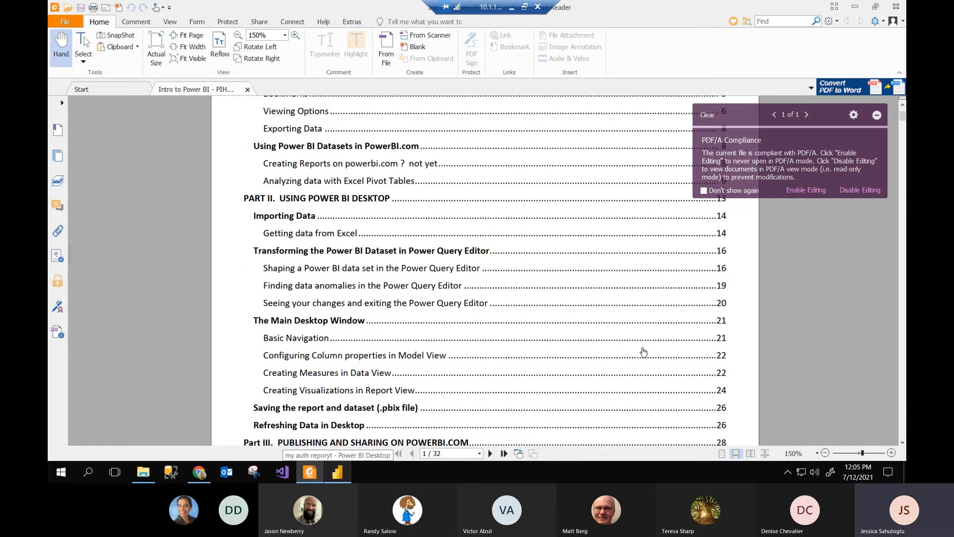
{"action": "scroll", "coordinate": [260, 178], "scroll_direction": "up", "scroll_amount": 2}
{"action": "left_click", "coordinate": [284, 150]}
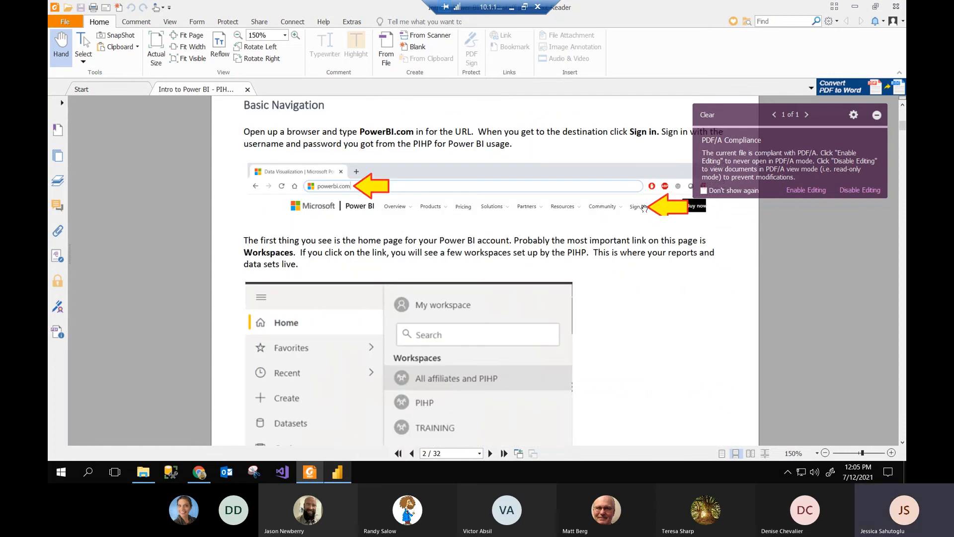
{"action": "scroll", "coordinate": [648, 223], "scroll_direction": "up", "scroll_amount": 1}
{"action": "scroll", "coordinate": [713, 262], "scroll_direction": "up", "scroll_amount": 1}
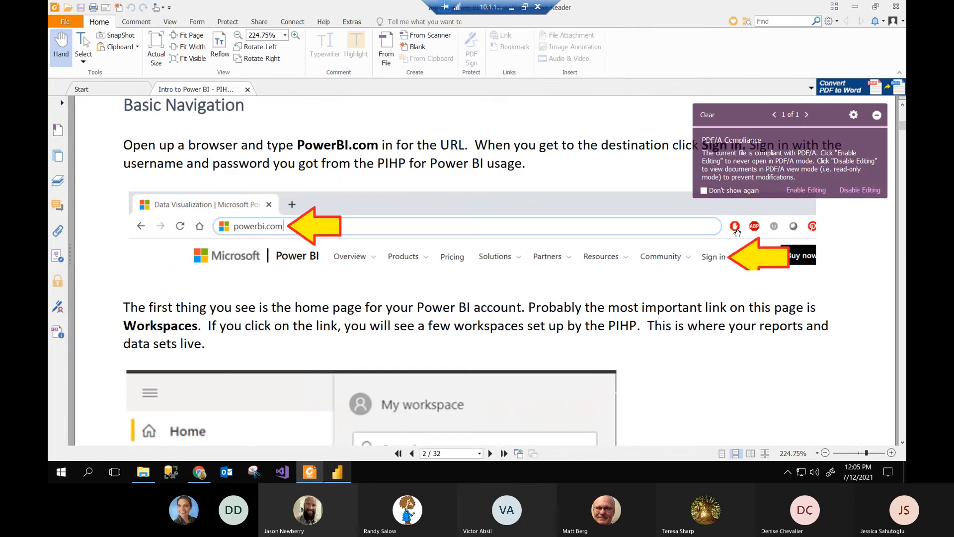
{"action": "scroll", "coordinate": [666, 321], "scroll_direction": "down", "scroll_amount": 3}
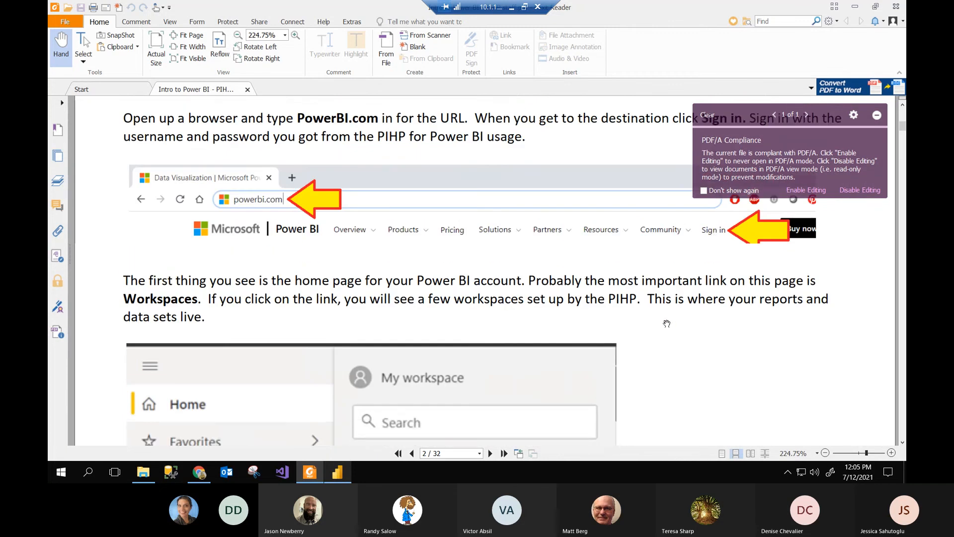
{"action": "left_click", "coordinate": [338, 471]}
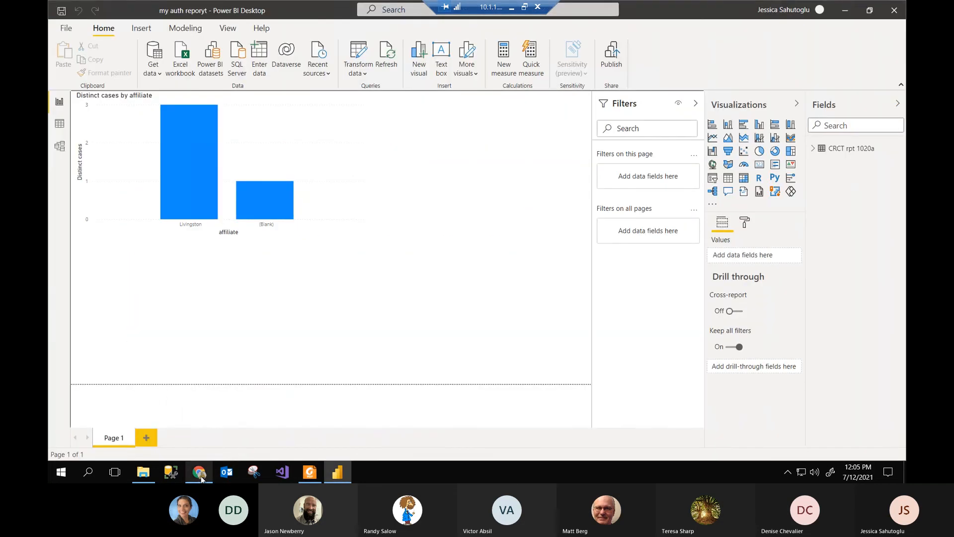
Sign in with the work account, saved password and texted verification code, choosing to stay signed in
{"action": "left_click", "coordinate": [199, 472]}
{"action": "left_click", "coordinate": [448, 258]}
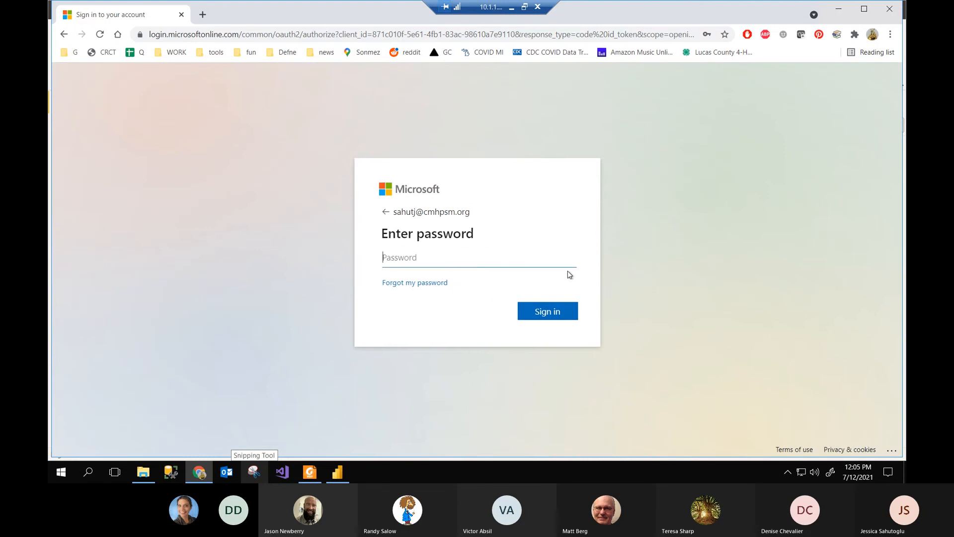
{"action": "left_click", "coordinate": [542, 313]}
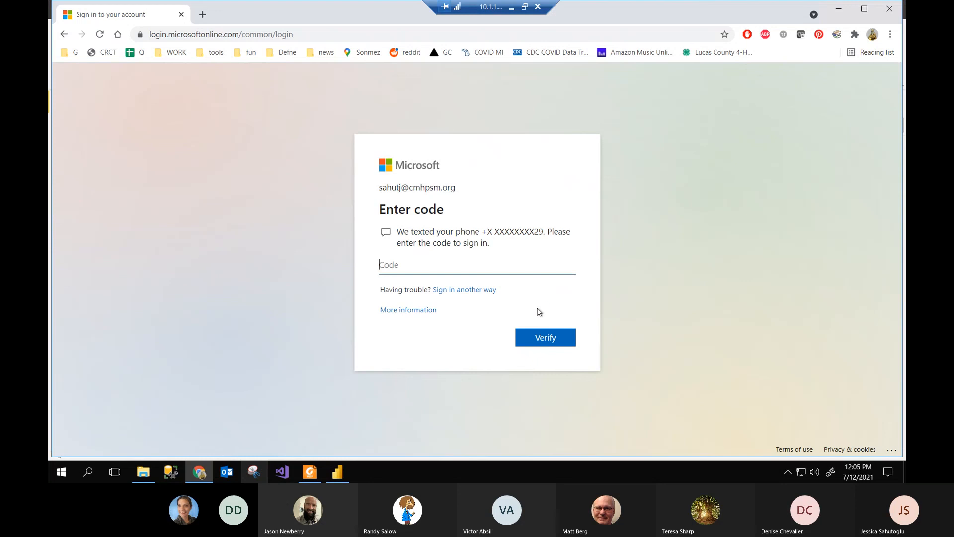
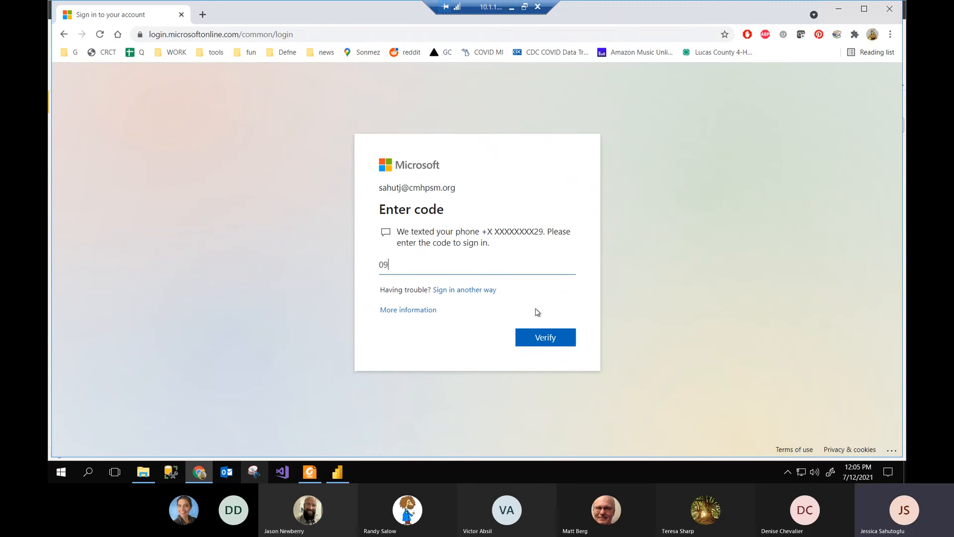
{"action": "key", "text": "Return"}
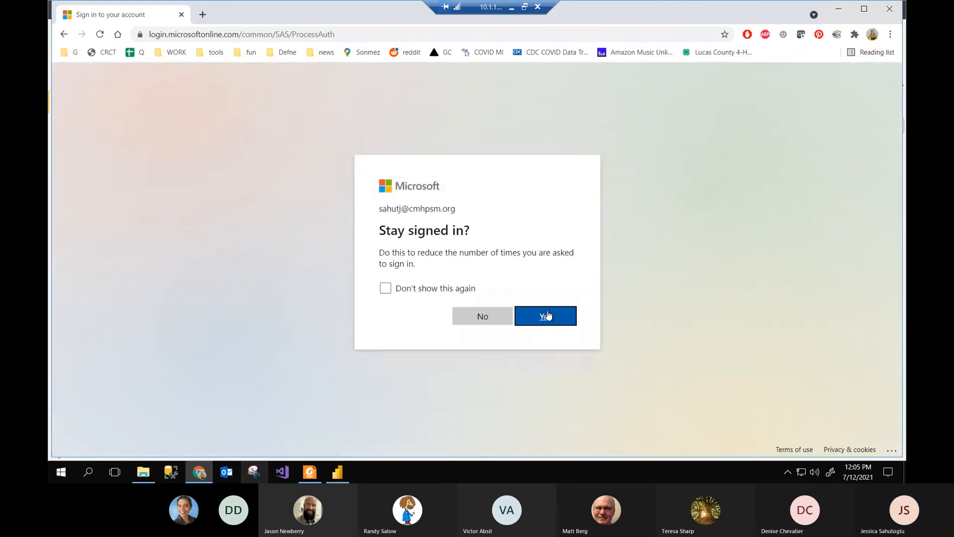
{"action": "left_click", "coordinate": [551, 320]}
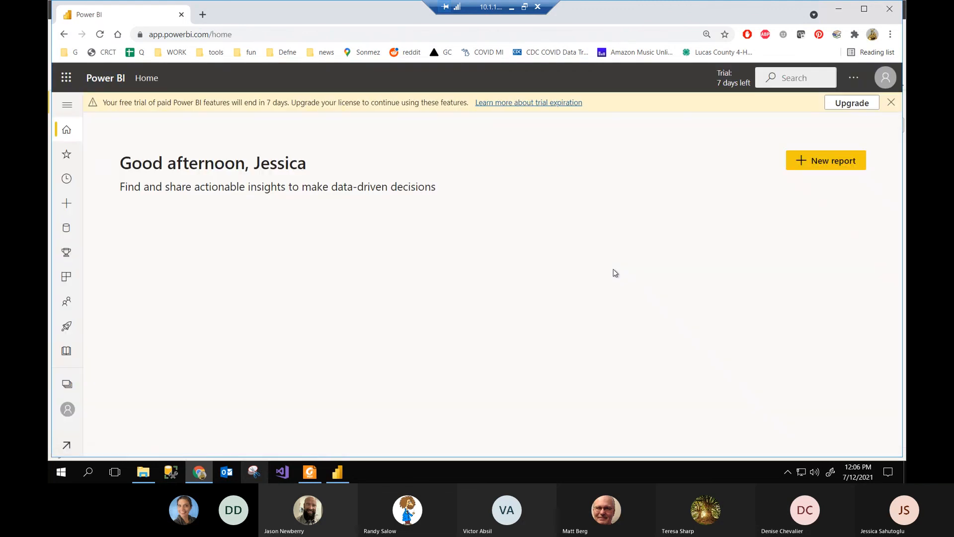
Expand the navigation pane and open the Workspaces list showing My workspace, Lenawee, Livingston and others
{"action": "scroll", "coordinate": [654, 282], "scroll_direction": "down", "scroll_amount": 1}
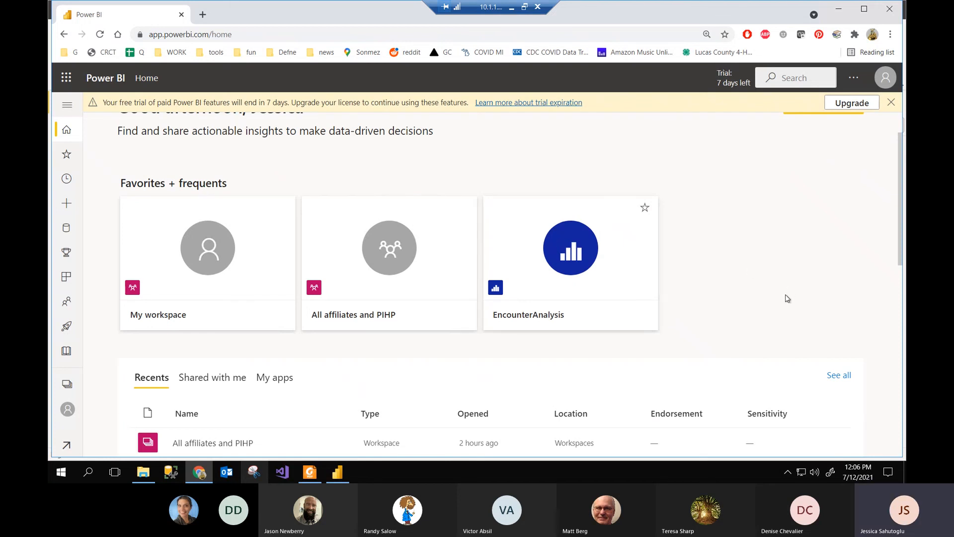
{"action": "scroll", "coordinate": [786, 296], "scroll_direction": "down", "scroll_amount": 2}
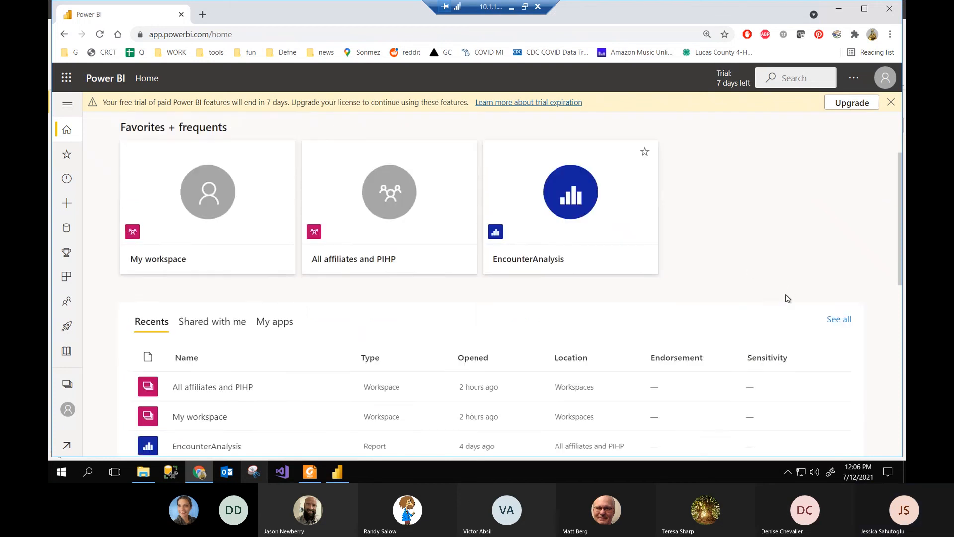
{"action": "left_click", "coordinate": [68, 387]}
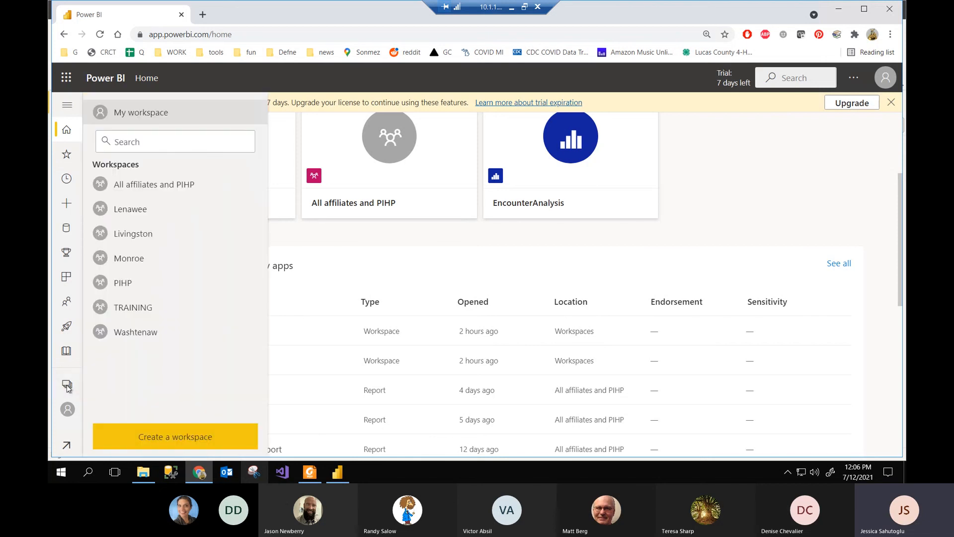
{"action": "left_click", "coordinate": [67, 111]}
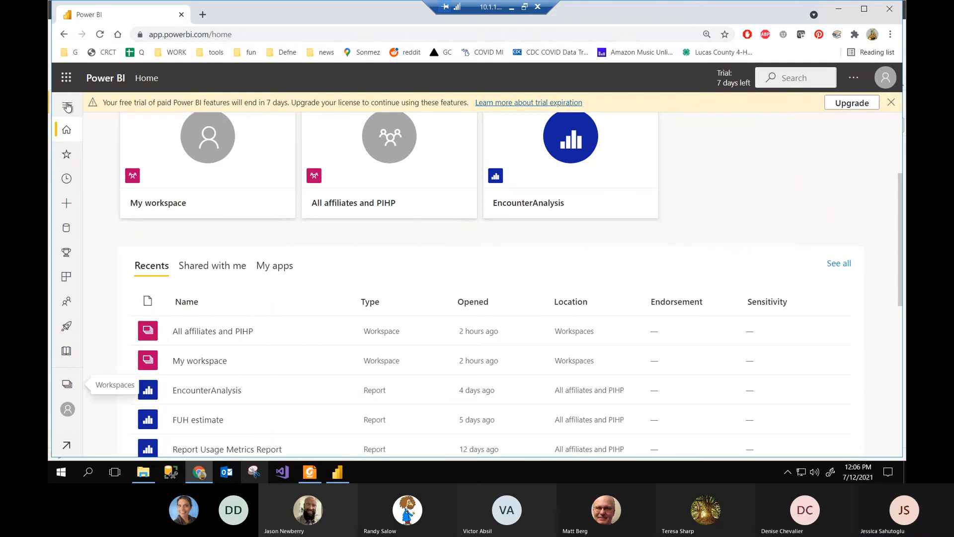
{"action": "left_click", "coordinate": [67, 106]}
{"action": "left_click", "coordinate": [114, 389]}
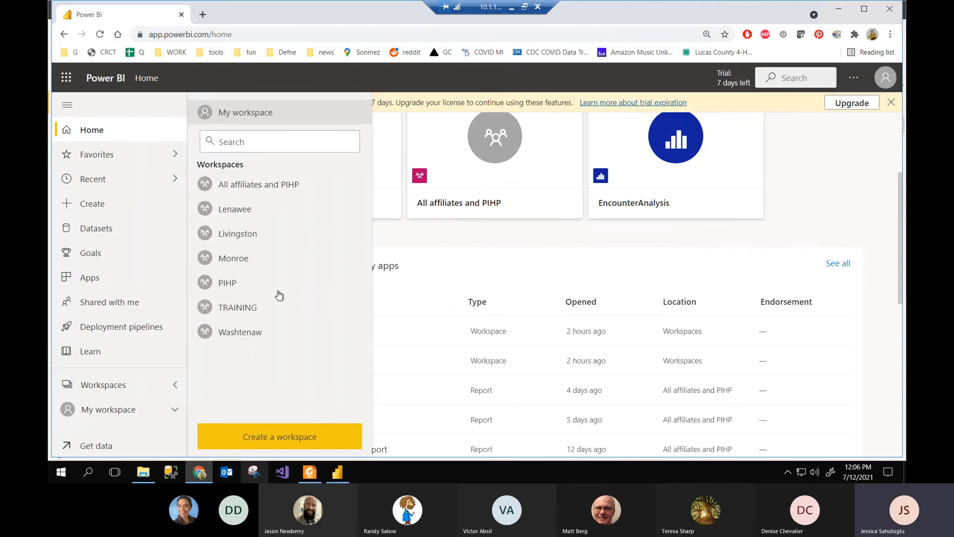
Open My workspace to see the published my auth reporyt report and dataset
{"action": "left_click", "coordinate": [250, 115]}
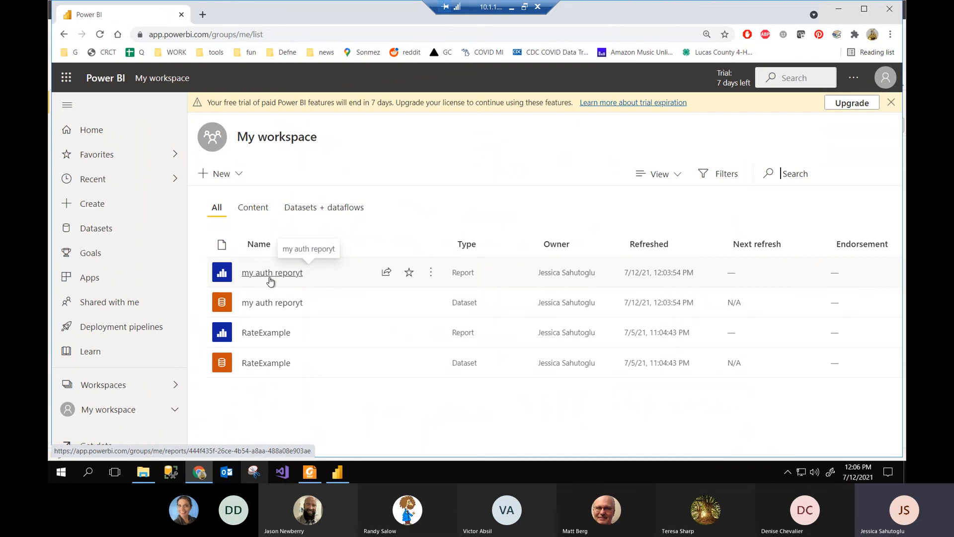
{"action": "double_click", "coordinate": [476, 276]}
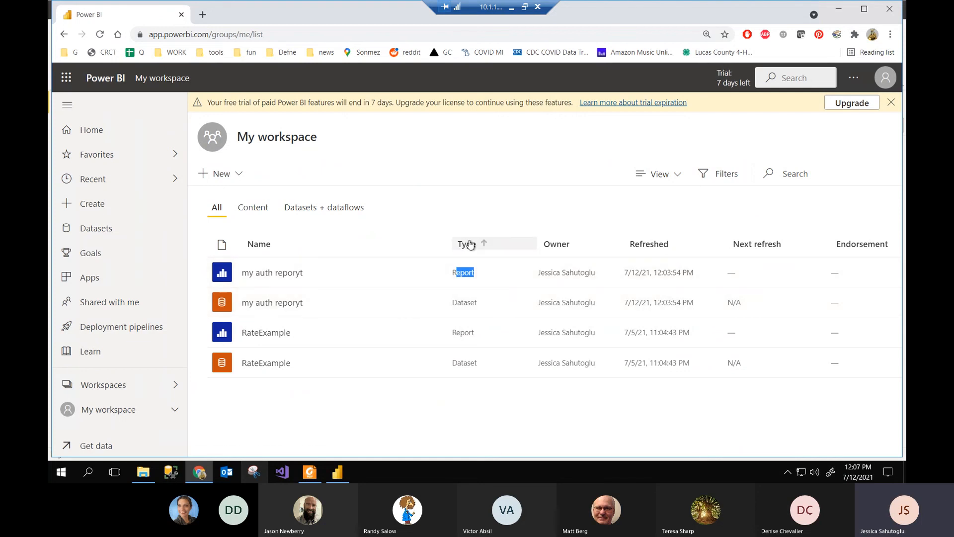
{"action": "mouse_move", "coordinate": [419, 271]}
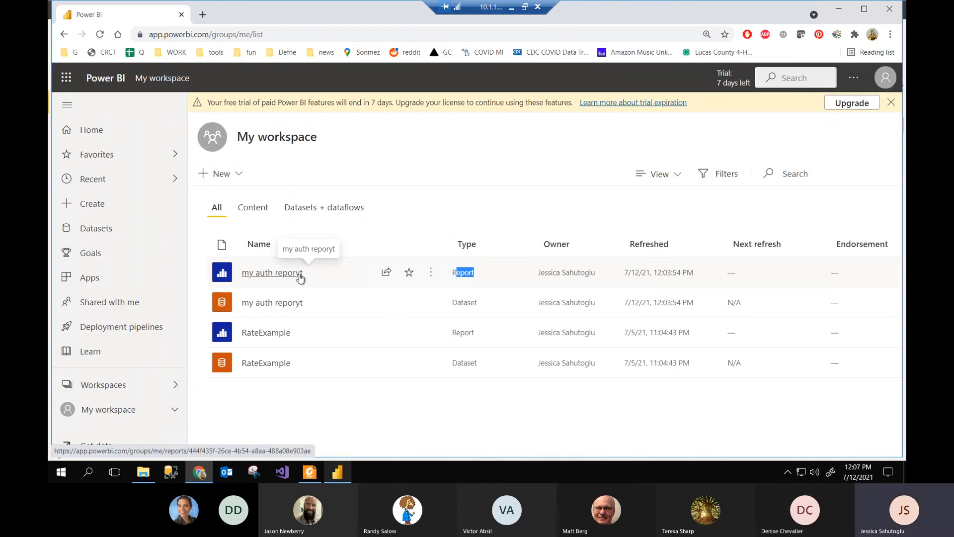
Start sharing my auth reporyt and limit its link to people with existing access
{"action": "left_click", "coordinate": [386, 273]}
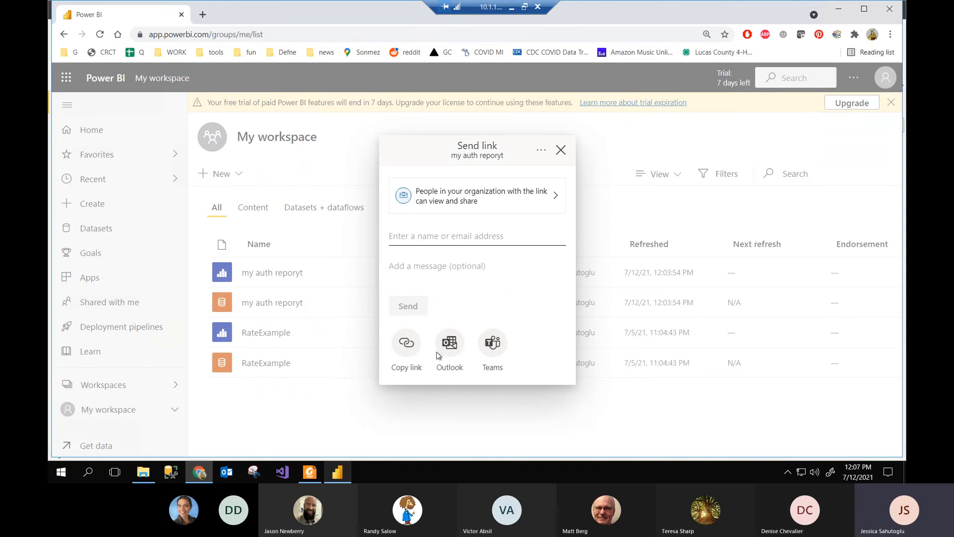
{"action": "left_click", "coordinate": [540, 202]}
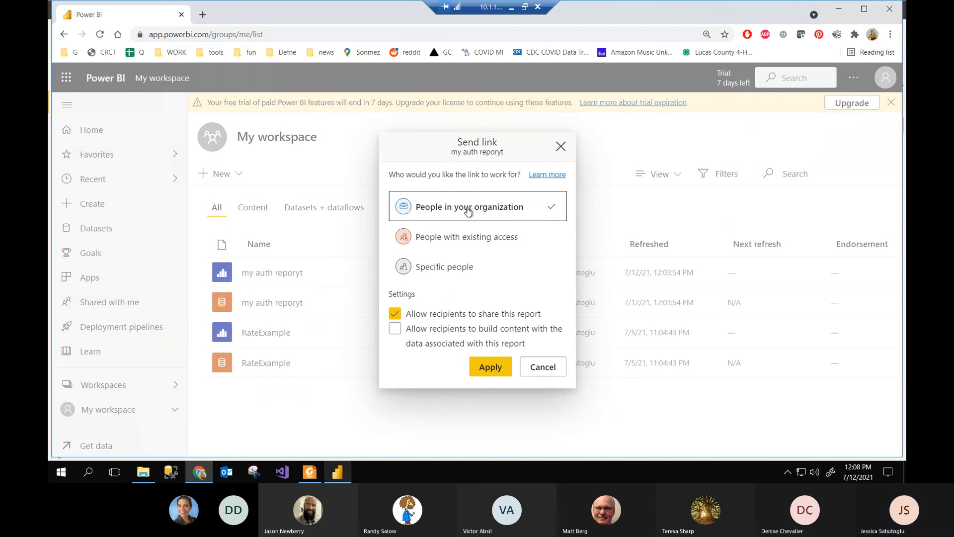
{"action": "left_click", "coordinate": [538, 370]}
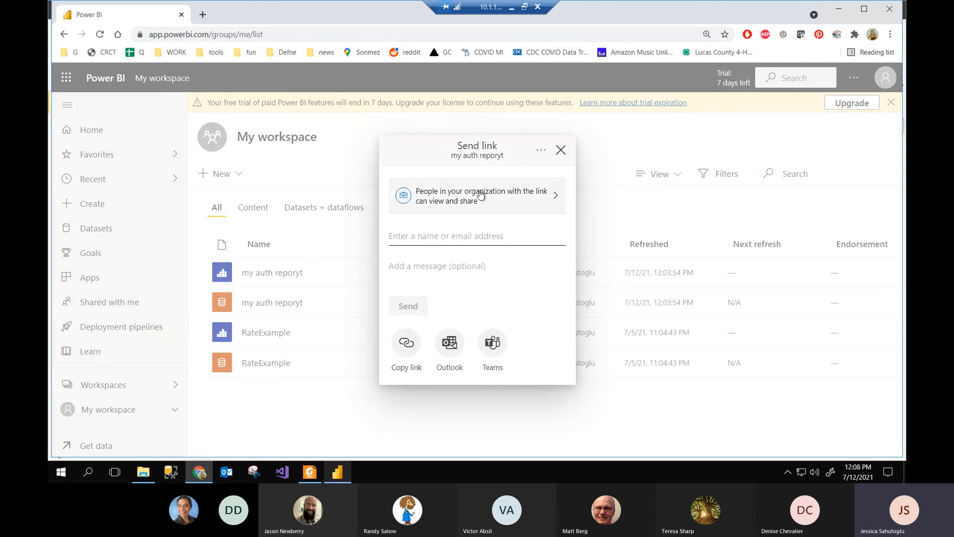
{"action": "left_click", "coordinate": [505, 197]}
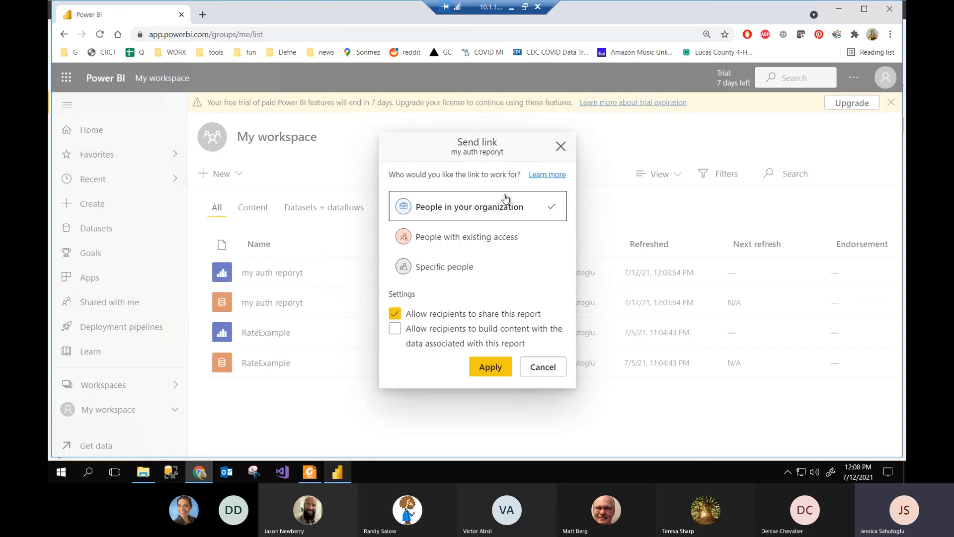
{"action": "left_click", "coordinate": [447, 242]}
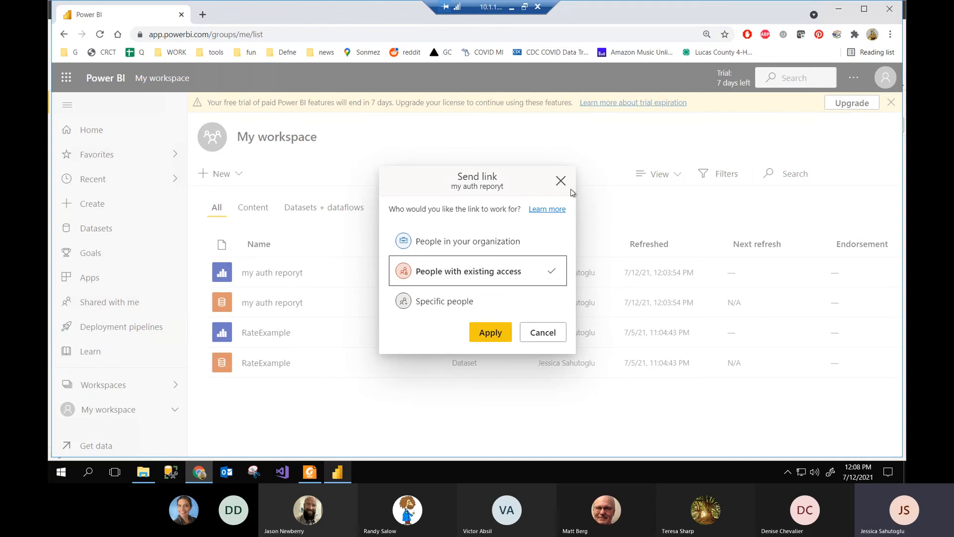
{"action": "left_click", "coordinate": [490, 332]}
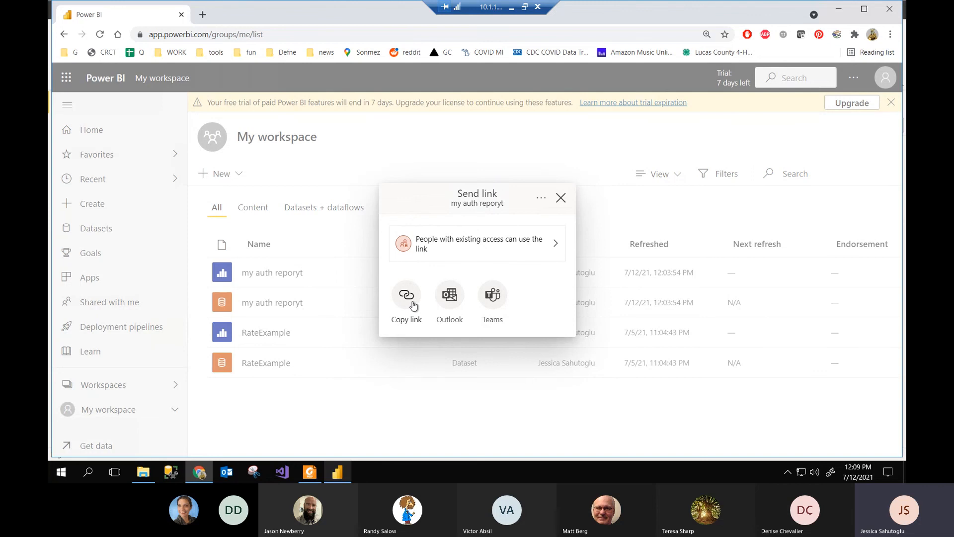
Switch the link to Specific people and let recipients build content with the data
{"action": "left_click", "coordinate": [492, 246]}
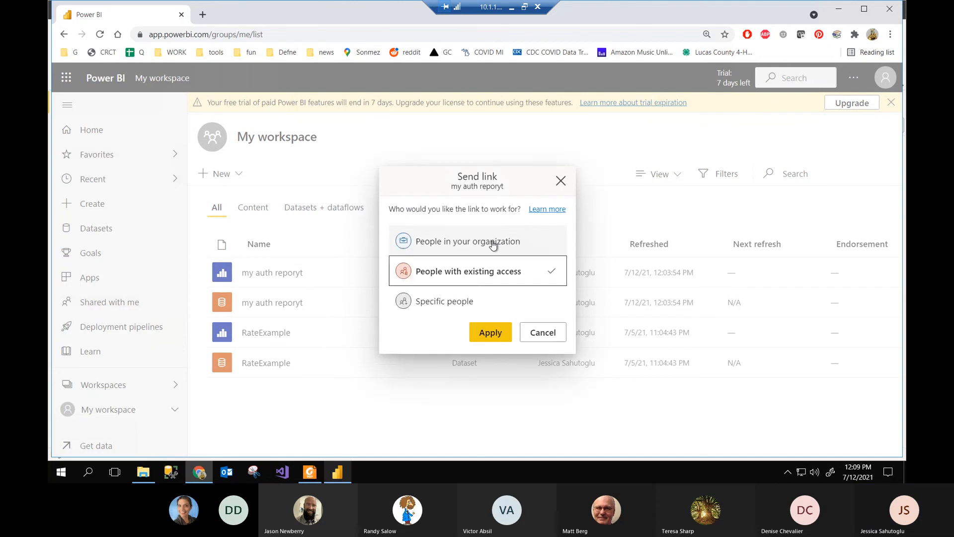
{"action": "left_click", "coordinate": [457, 302]}
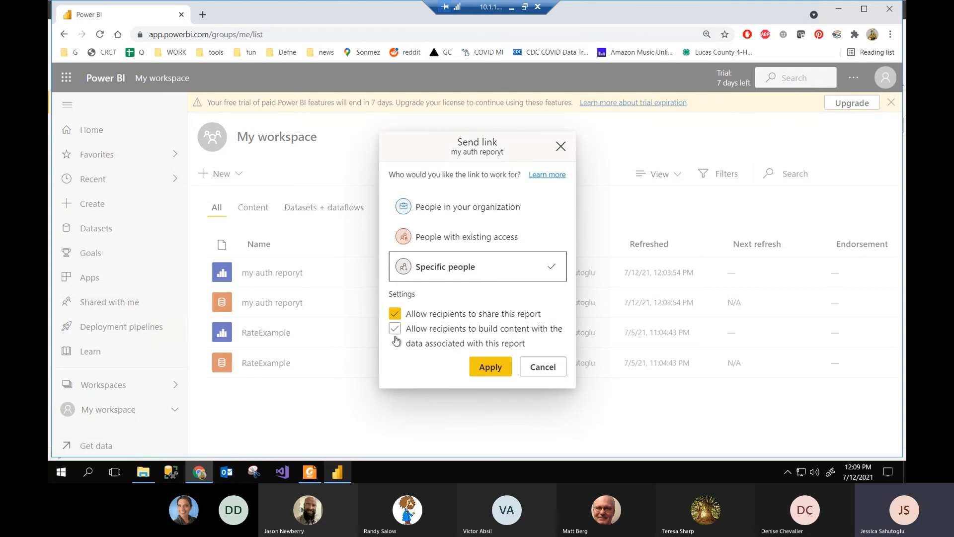
{"action": "left_click", "coordinate": [395, 330]}
Apply Specific people, add the colleague found by name as recipient, send the link, and close the confirmation
{"action": "left_click", "coordinate": [491, 367]}
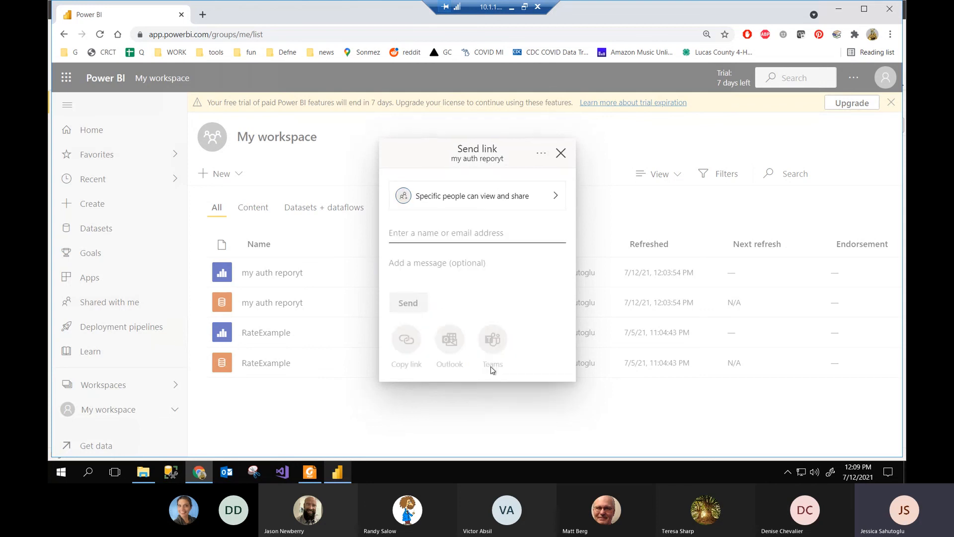
{"action": "left_click", "coordinate": [401, 232]}
{"action": "type", "text": "jason"}
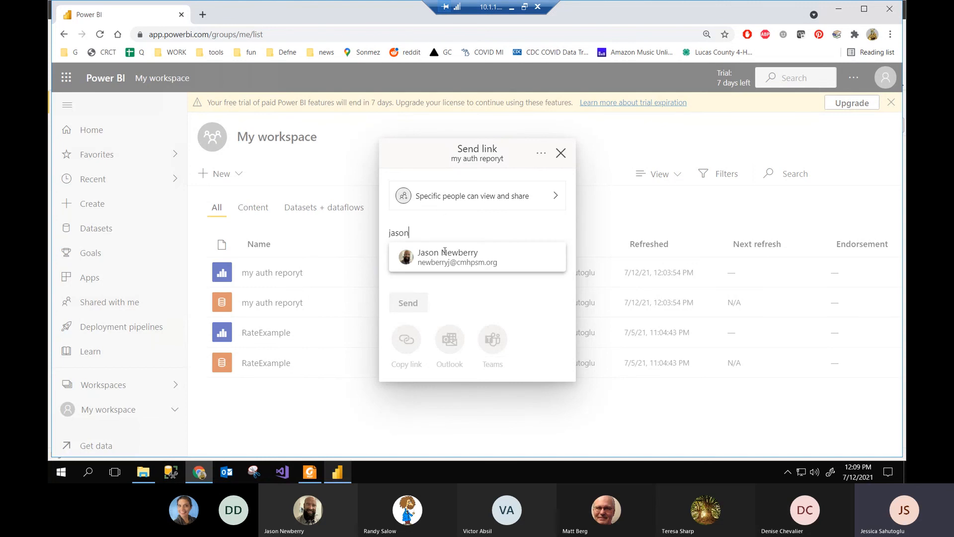
{"action": "left_click", "coordinate": [462, 259]}
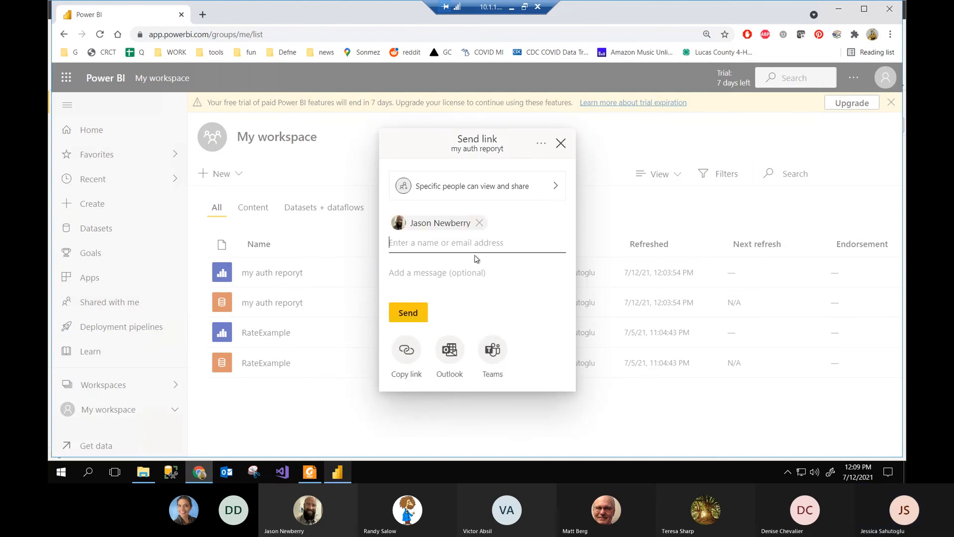
{"action": "left_click", "coordinate": [416, 314]}
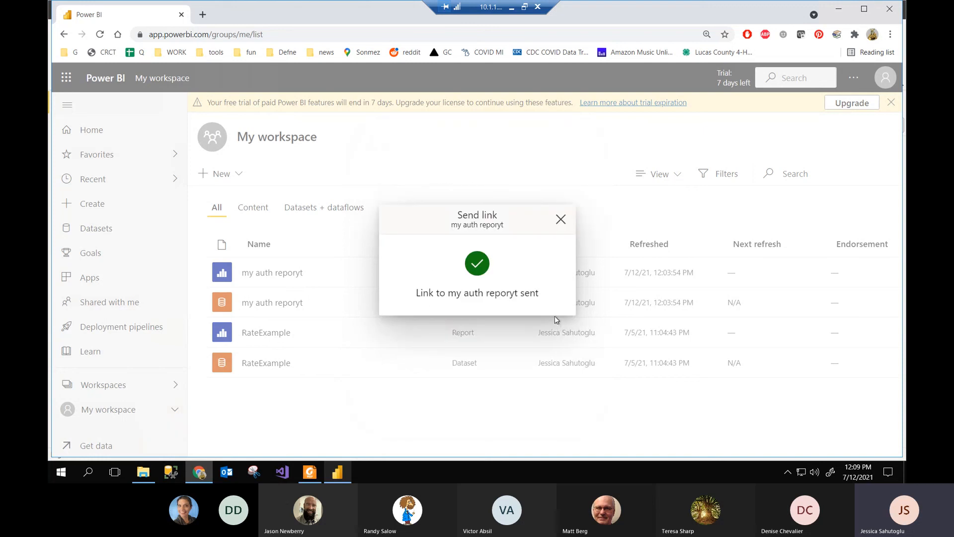
{"action": "left_click", "coordinate": [561, 219]}
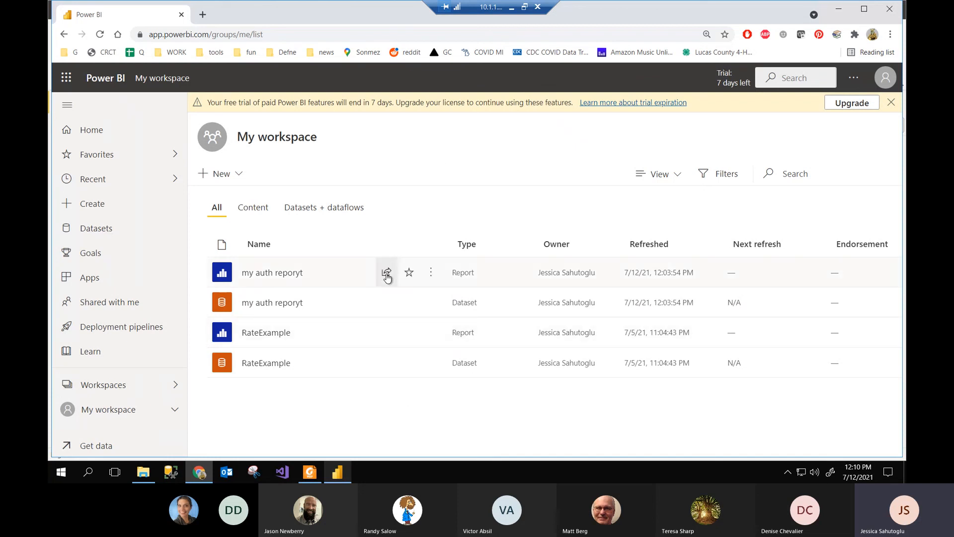
{"action": "left_click", "coordinate": [387, 273]}
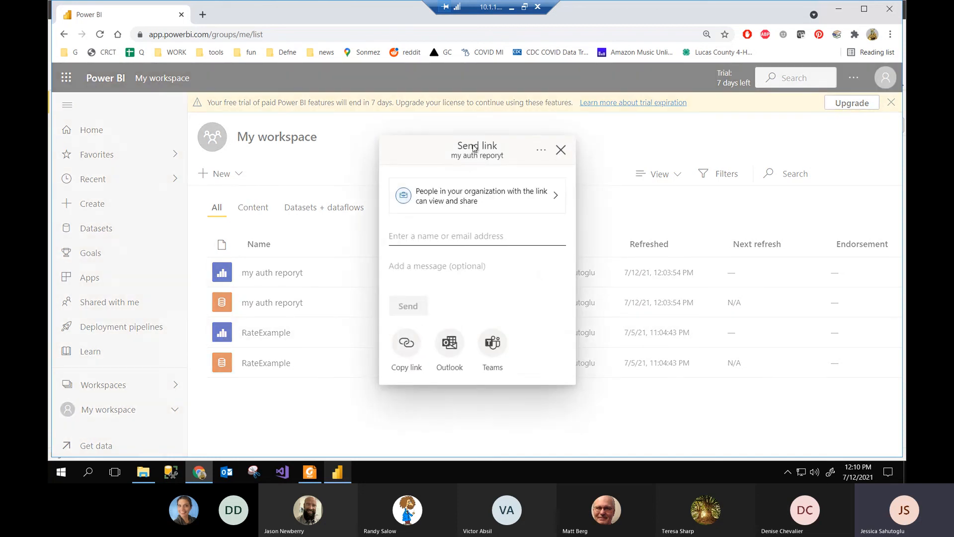
{"action": "left_click", "coordinate": [541, 152]}
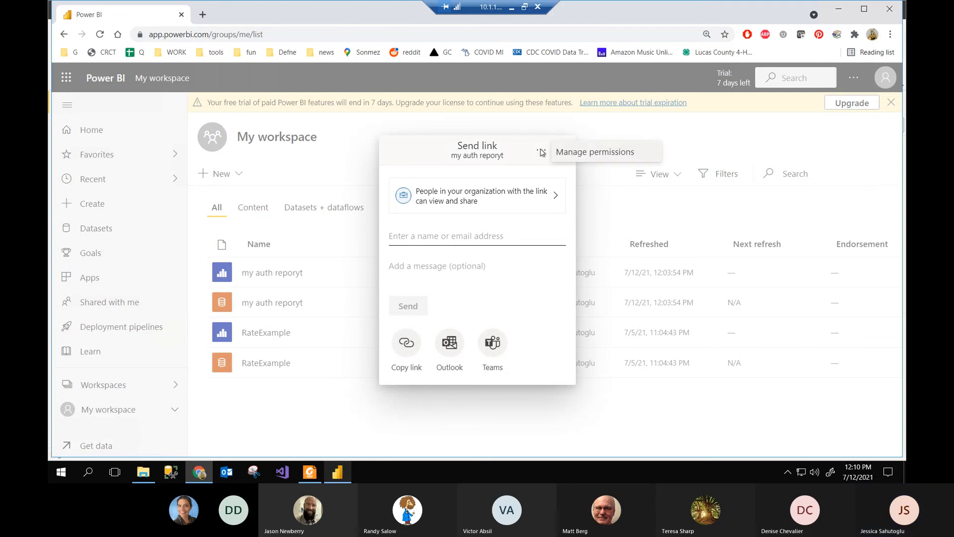
{"action": "left_click", "coordinate": [592, 153]}
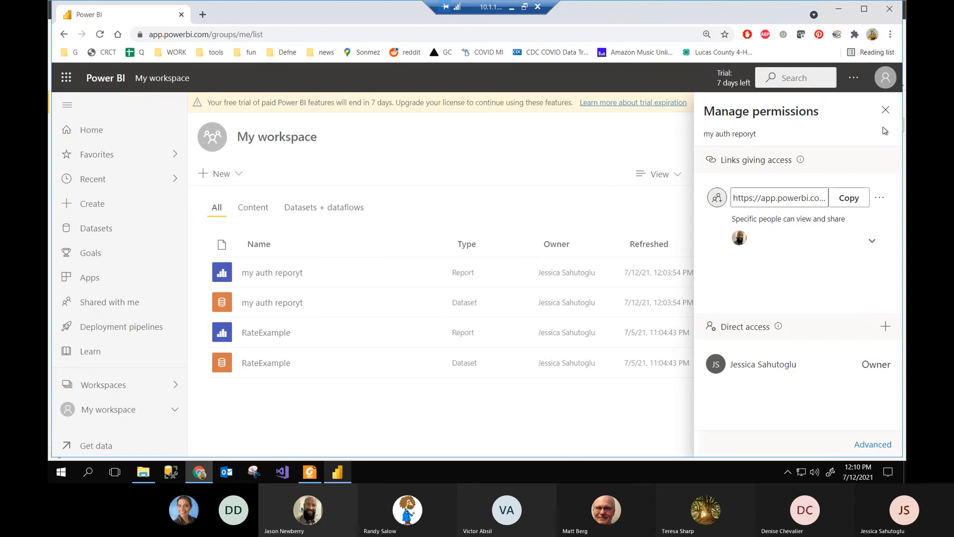
{"action": "left_click", "coordinate": [885, 109]}
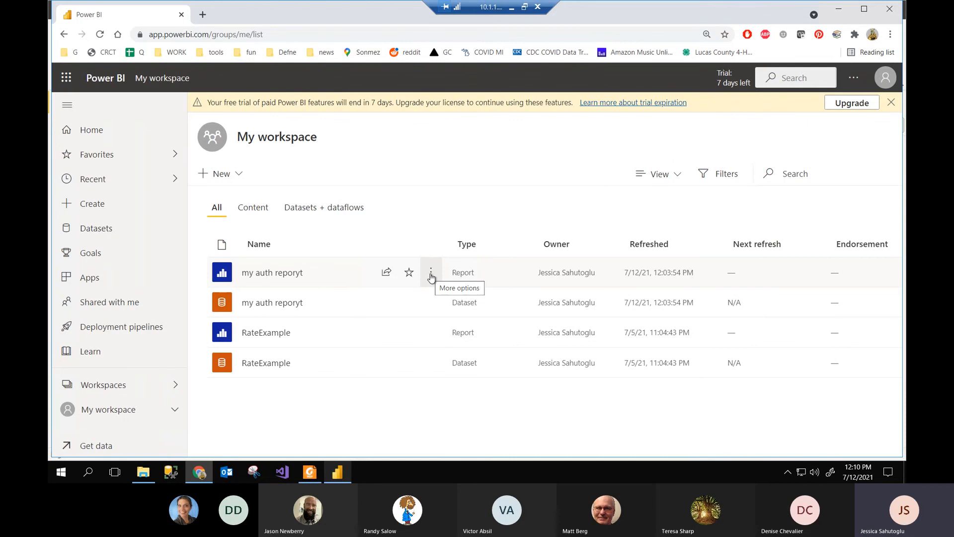
Open Manage permissions for my auth reporyt and review its Links, Direct access and Pending tabs
{"action": "left_click", "coordinate": [431, 275]}
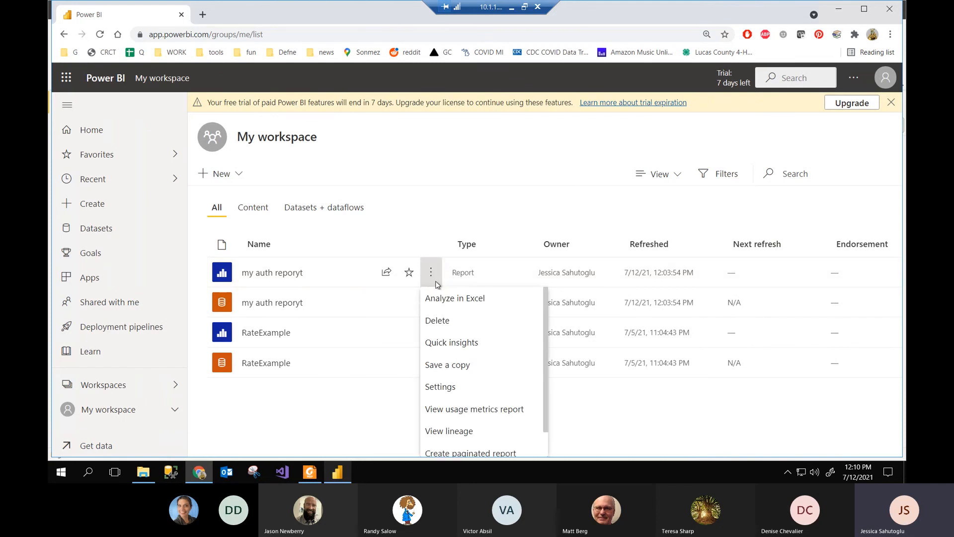
{"action": "scroll", "coordinate": [472, 445], "scroll_direction": "down", "scroll_amount": 1}
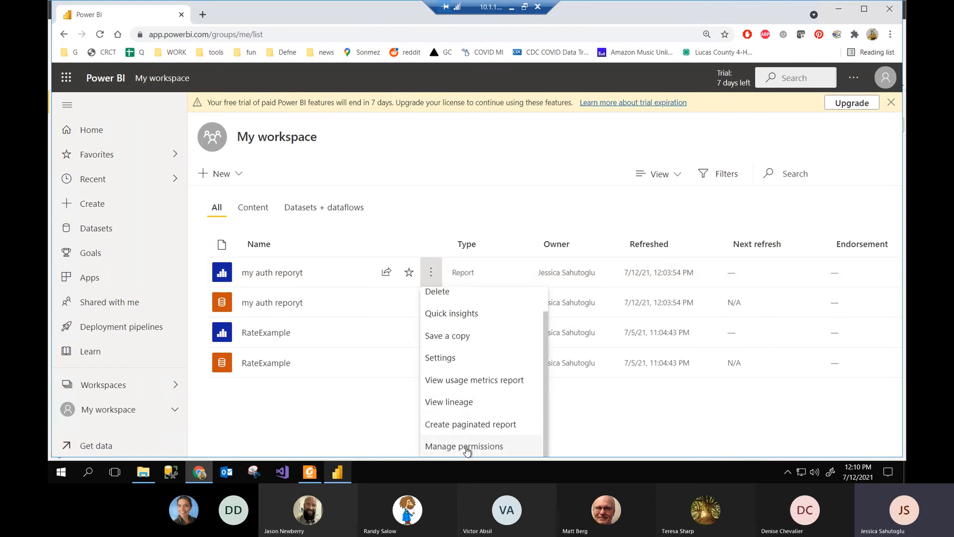
{"action": "left_click", "coordinate": [466, 447]}
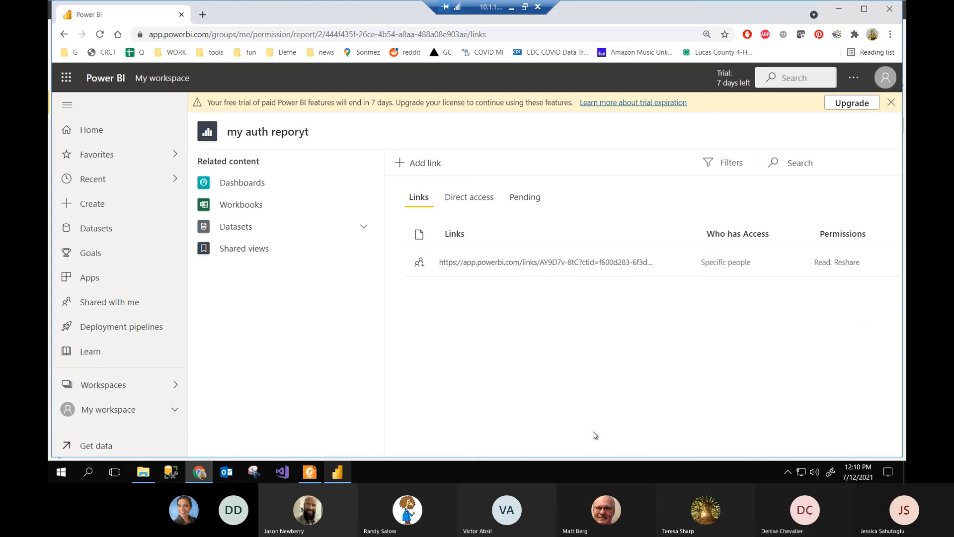
{"action": "left_click", "coordinate": [484, 200]}
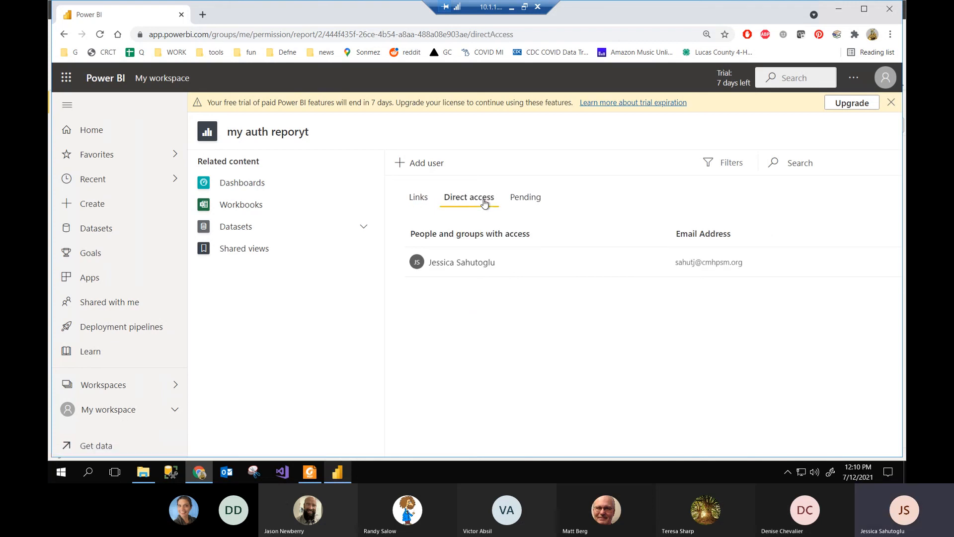
{"action": "left_click", "coordinate": [527, 203]}
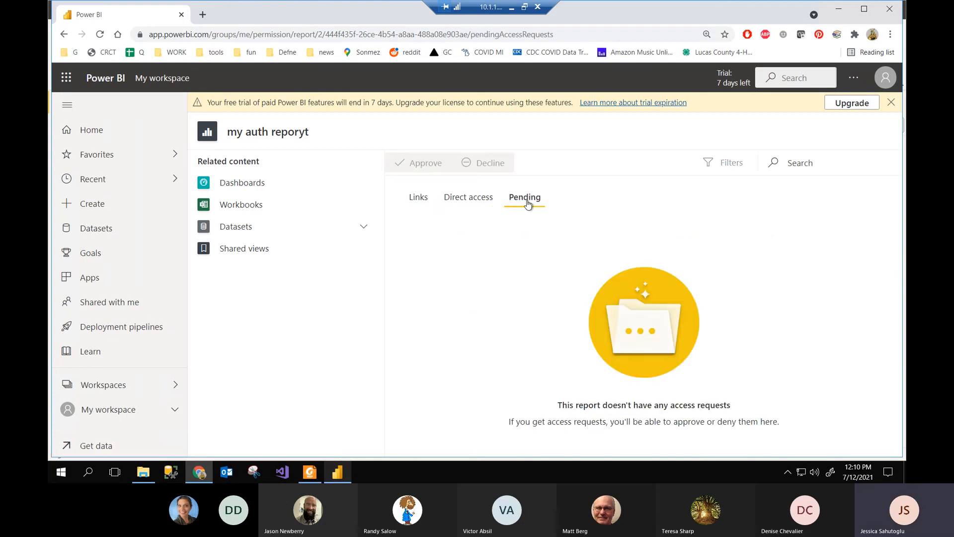
{"action": "left_click", "coordinate": [483, 203]}
{"action": "left_click", "coordinate": [419, 201]}
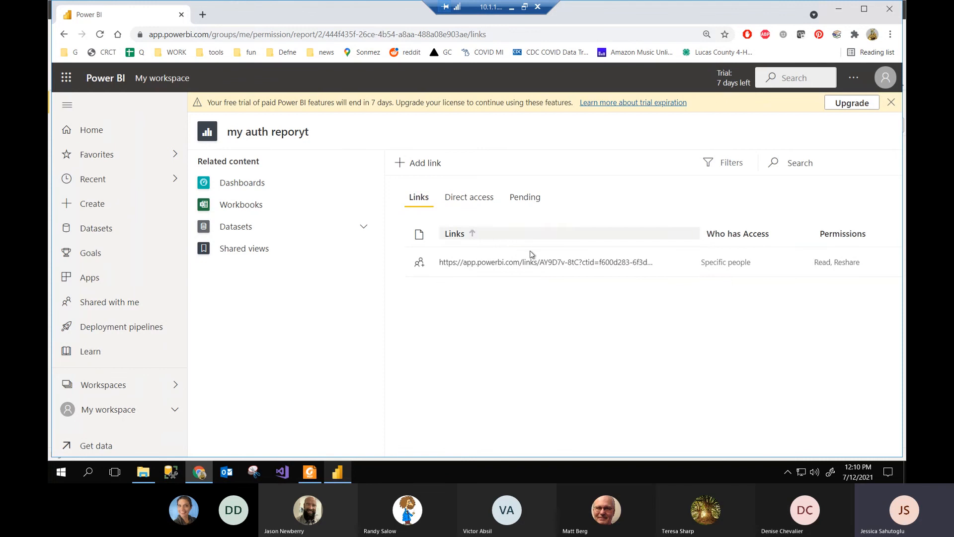
{"action": "left_click", "coordinate": [479, 202]}
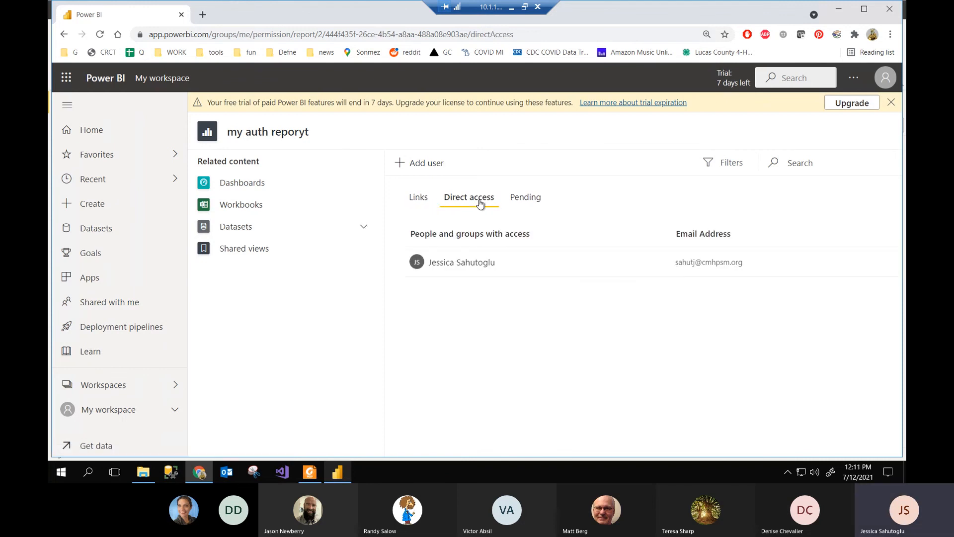
{"action": "left_click", "coordinate": [421, 204]}
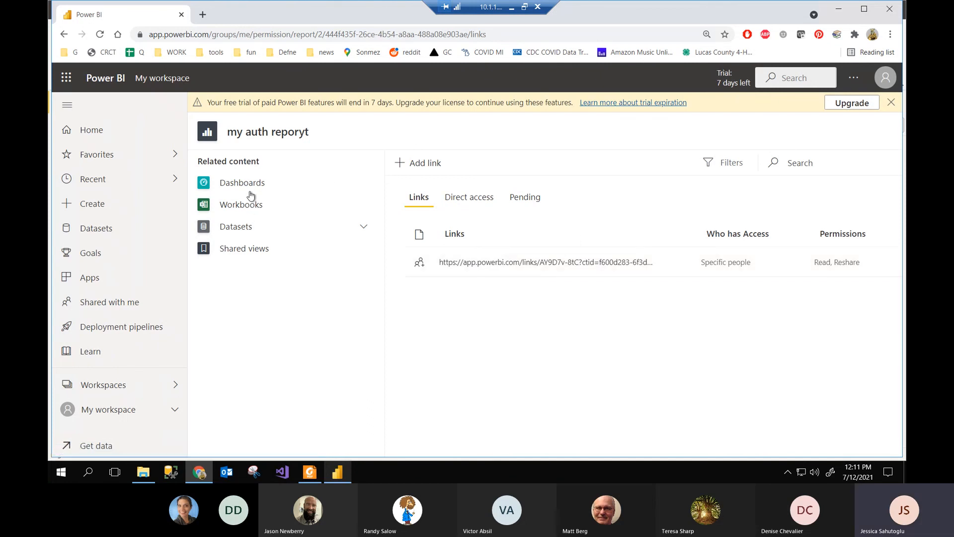
Return to My workspace and bring the Power BI tutorial PDF to the front
{"action": "left_click", "coordinate": [119, 410]}
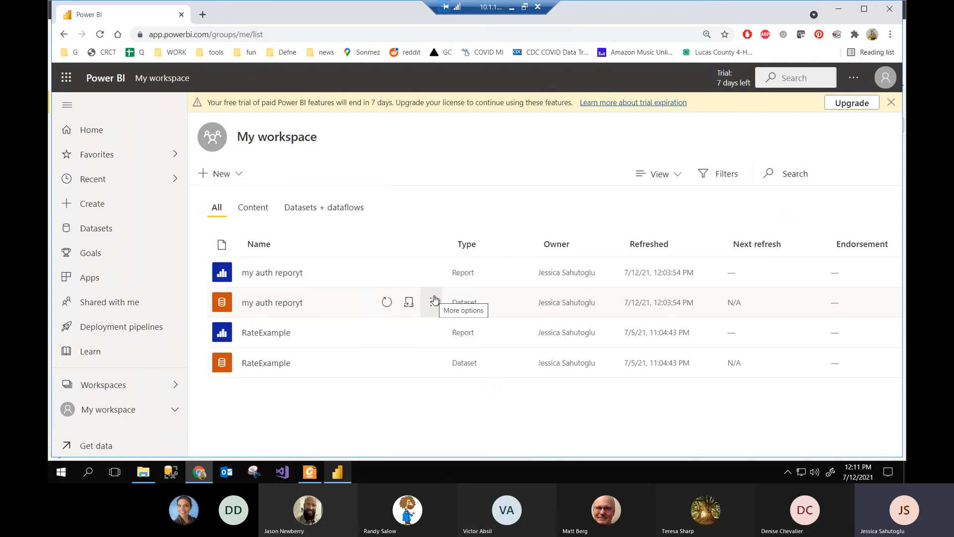
{"action": "key", "text": "alt+Tab"}
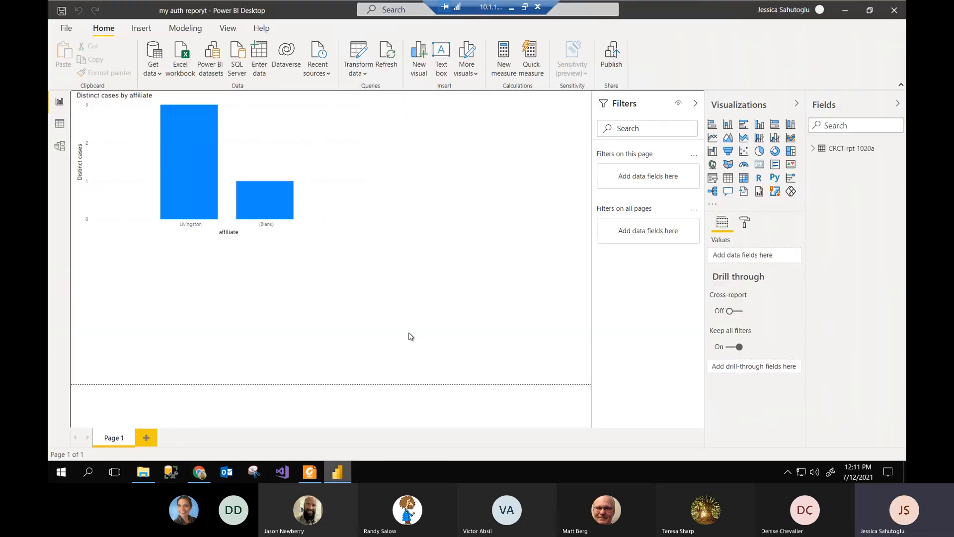
{"action": "left_click", "coordinate": [309, 472]}
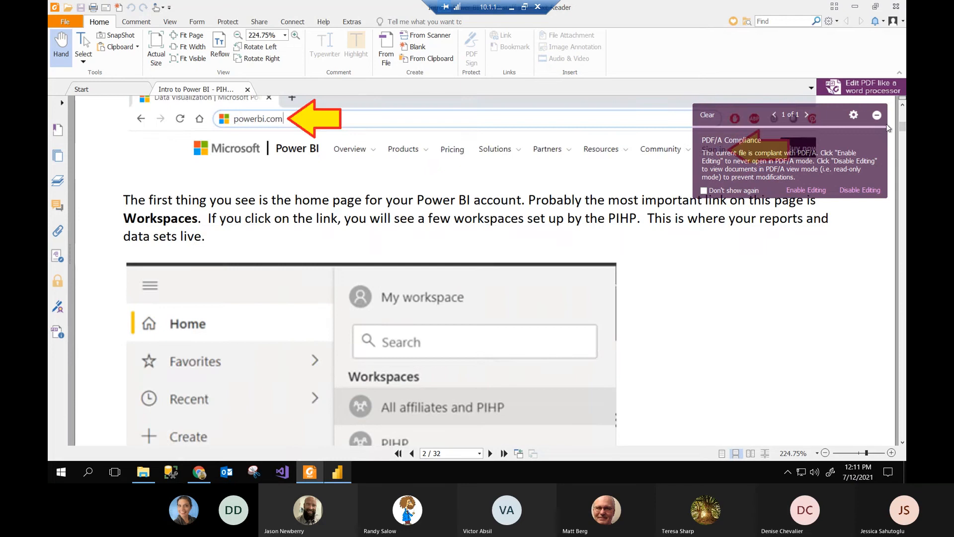
Scroll the PDF guide to page 30, 'Using Power BI Datasets that have been shared with you'
{"action": "scroll", "coordinate": [900, 336], "scroll_direction": "down", "scroll_amount": 3}
{"action": "left_click_drag", "start_coordinate": [897, 332], "coordinate": [902, 407]}
{"action": "scroll", "coordinate": [858, 341], "scroll_direction": "down", "scroll_amount": 3, "text": "ctrl"}
{"action": "scroll", "coordinate": [666, 336], "scroll_direction": "down", "scroll_amount": 10}
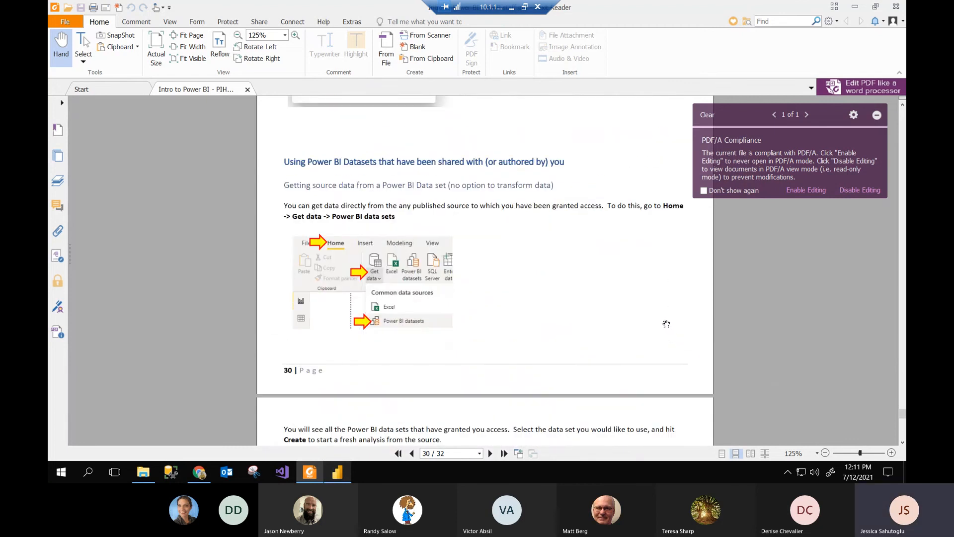
{"action": "scroll", "coordinate": [588, 271], "scroll_direction": "up", "scroll_amount": 1}
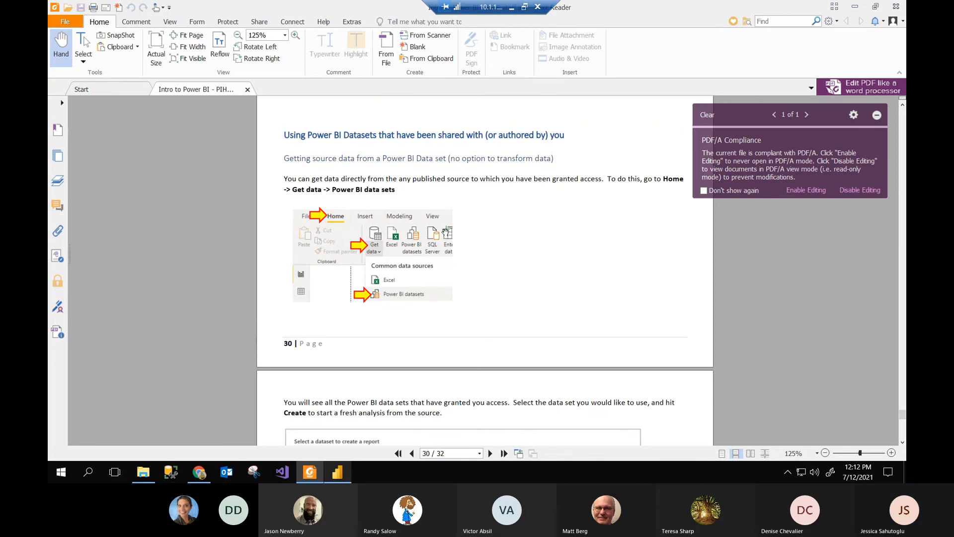
{"action": "scroll", "coordinate": [375, 224], "scroll_direction": "down", "scroll_amount": 1}
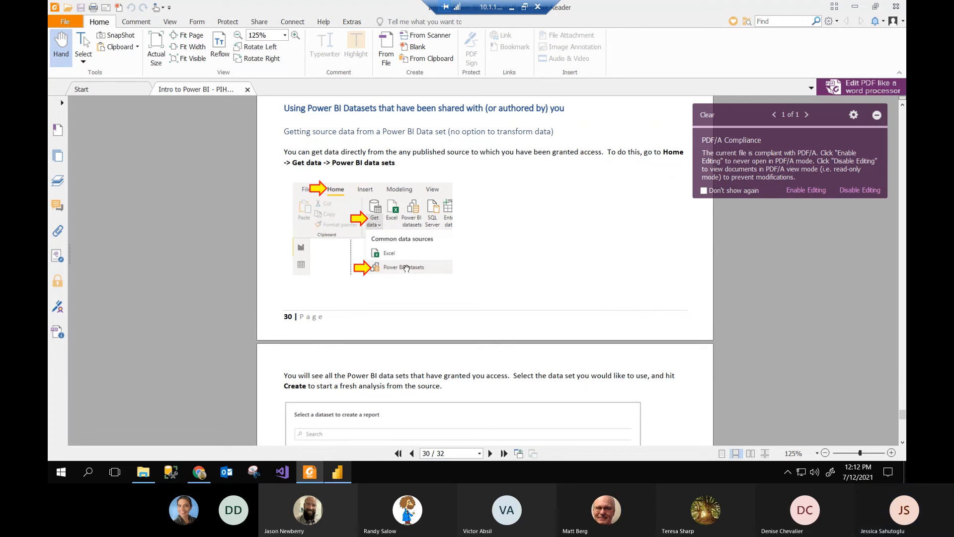
Try Get data > Power BI datasets, dismiss the live-connection warning, then close my auth reporyt without saving
{"action": "left_click", "coordinate": [337, 473]}
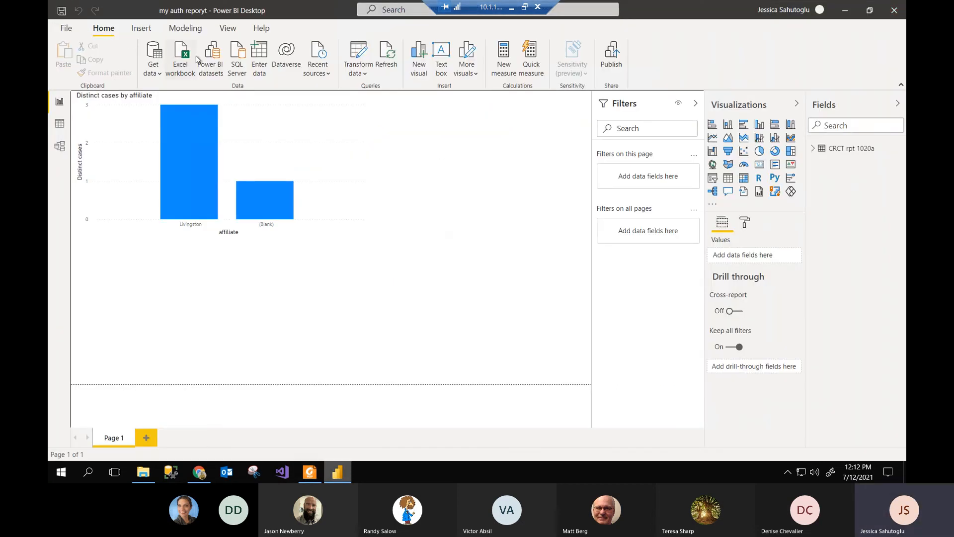
{"action": "left_click", "coordinate": [158, 79]}
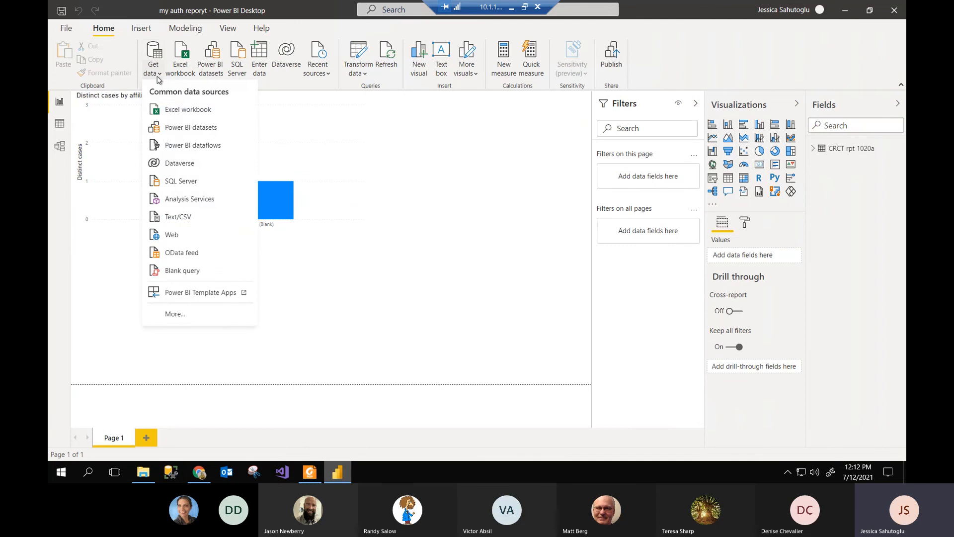
{"action": "left_click", "coordinate": [189, 127]}
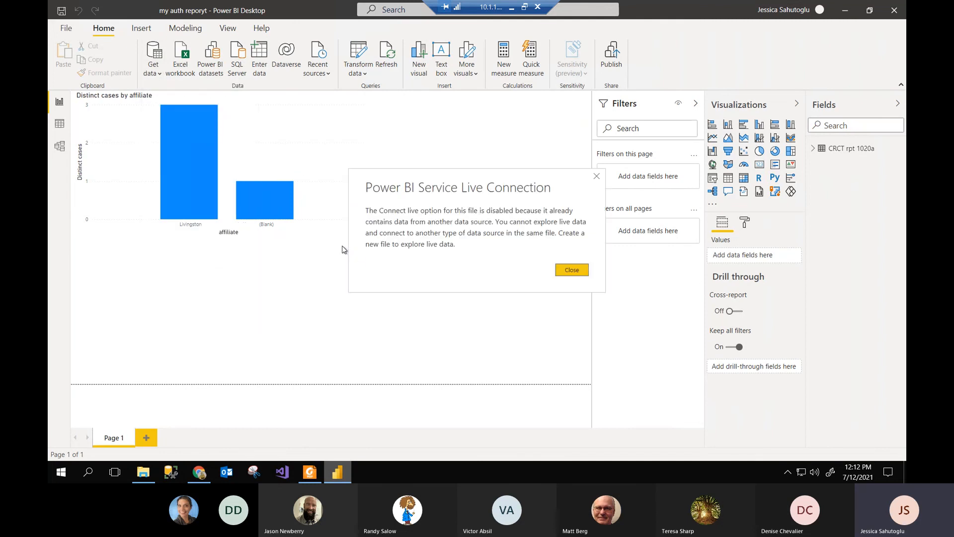
{"action": "left_click", "coordinate": [571, 271]}
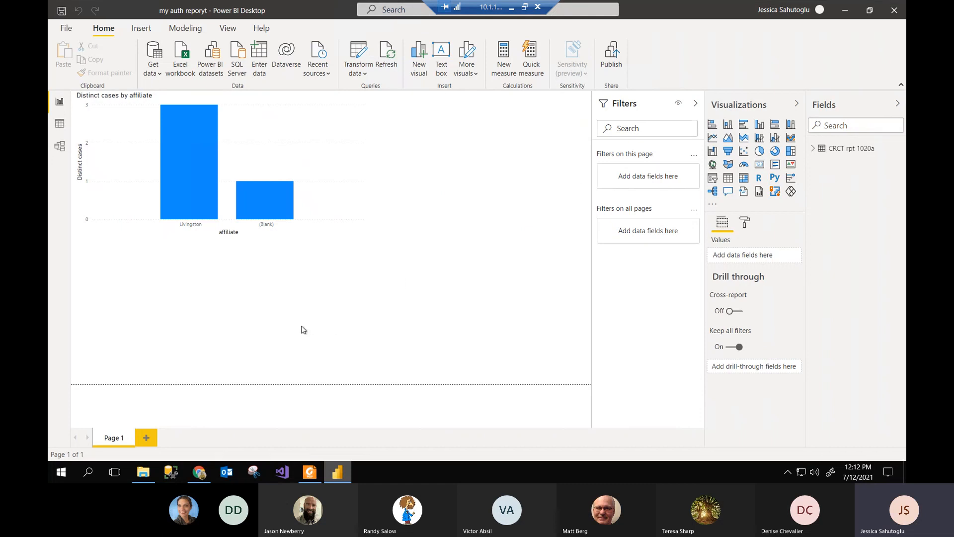
{"action": "left_click", "coordinate": [894, 10]}
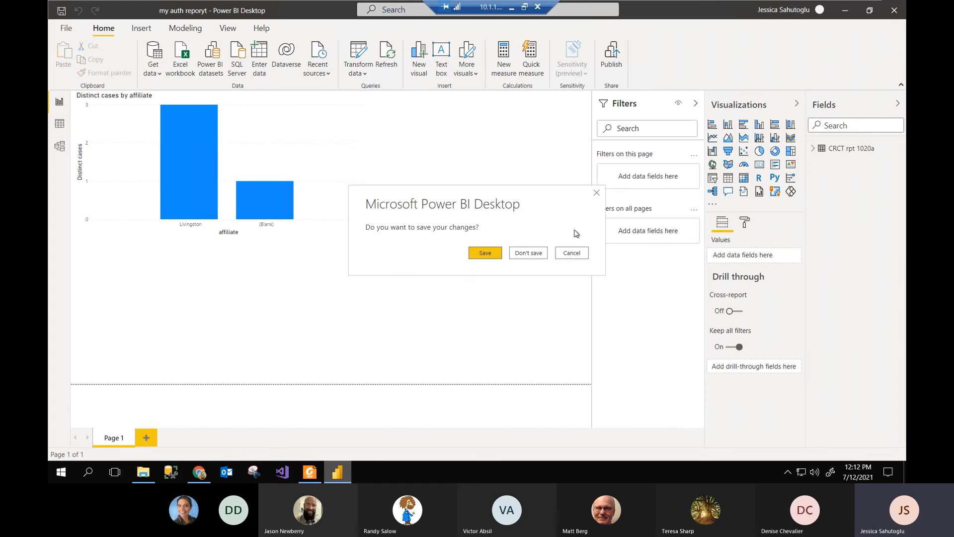
{"action": "left_click", "coordinate": [536, 257]}
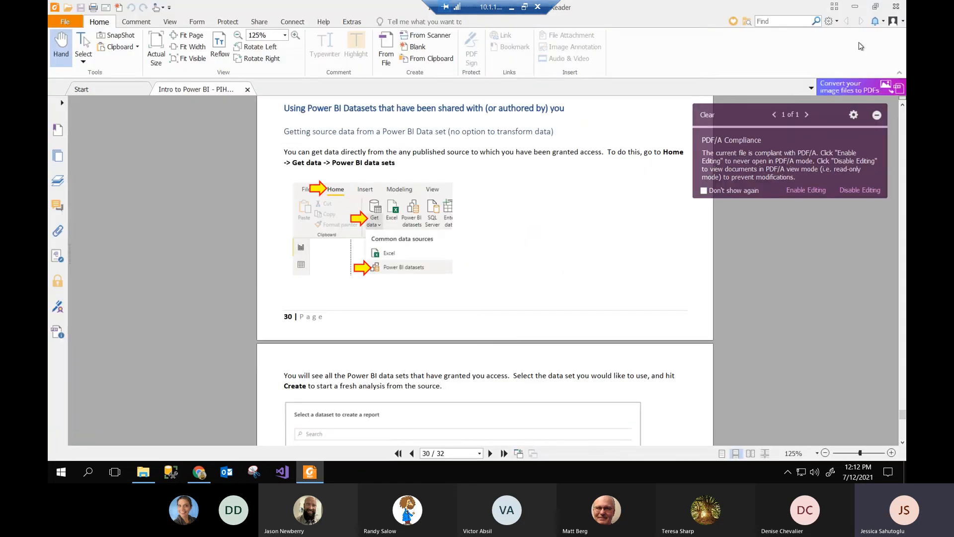
Launch a new Power BI Desktop session from the desktop icon
{"action": "right_click", "coordinate": [358, 472]}
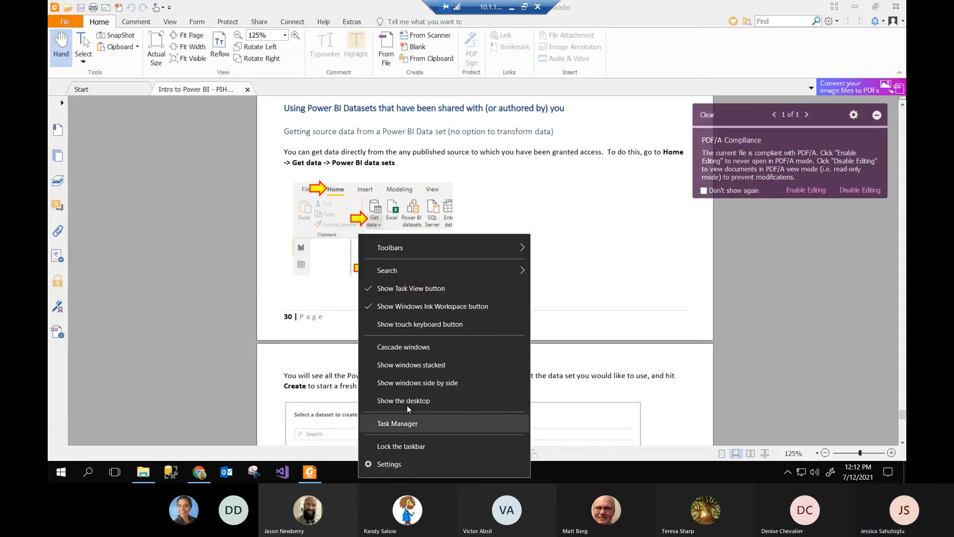
{"action": "left_click", "coordinate": [403, 400]}
{"action": "double_click", "coordinate": [323, 142]}
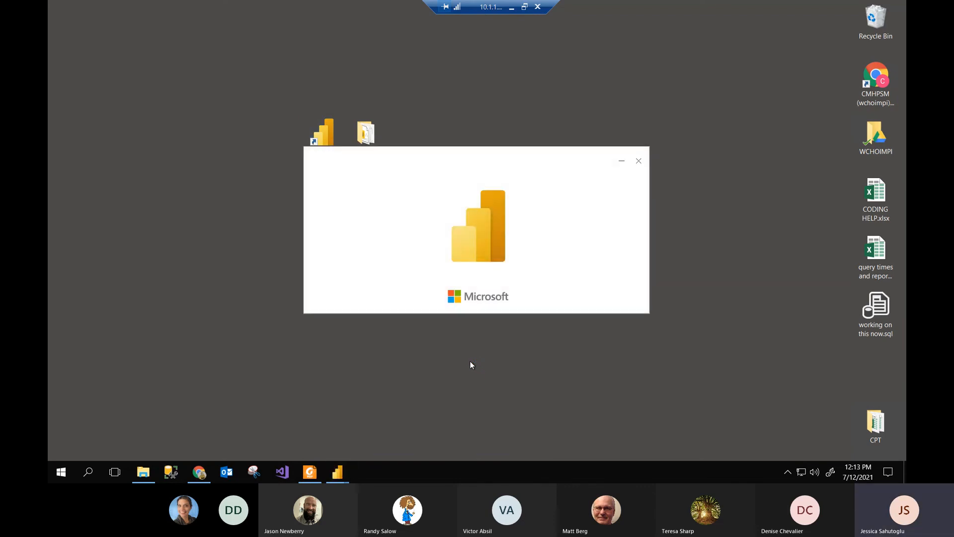
Review the PDF guide's dataset steps, then switch to the new Power BI Desktop window
{"action": "left_click", "coordinate": [312, 473]}
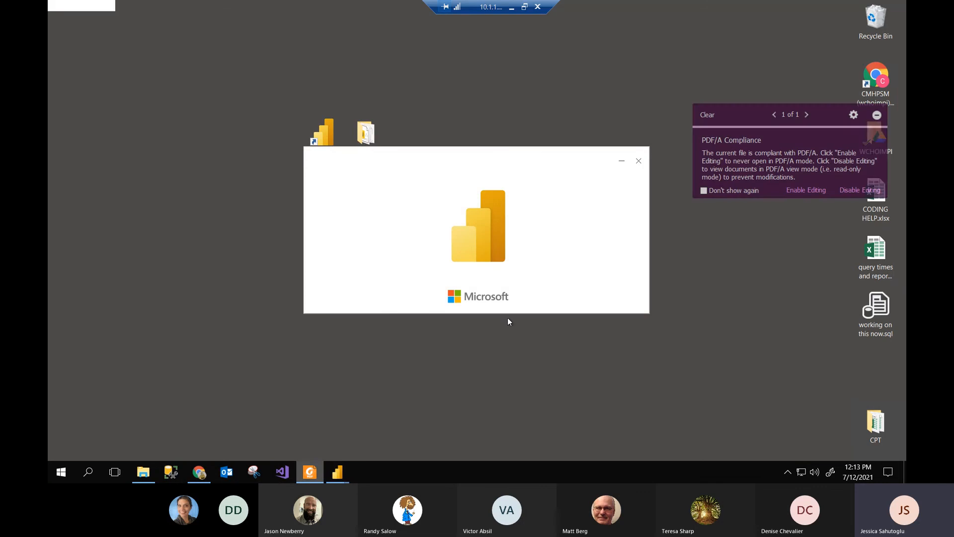
{"action": "scroll", "coordinate": [537, 324], "scroll_direction": "down", "scroll_amount": 3}
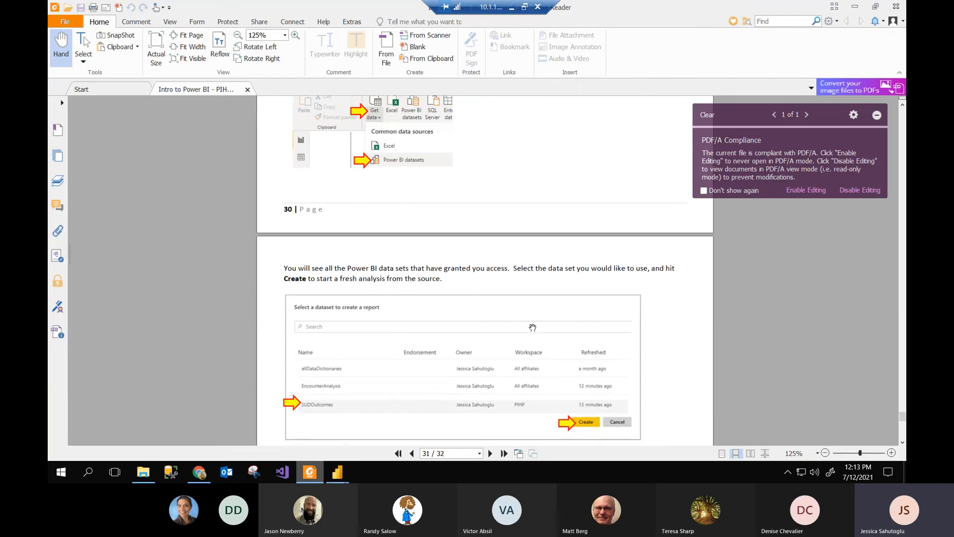
{"action": "scroll", "coordinate": [533, 328], "scroll_direction": "up", "scroll_amount": 2}
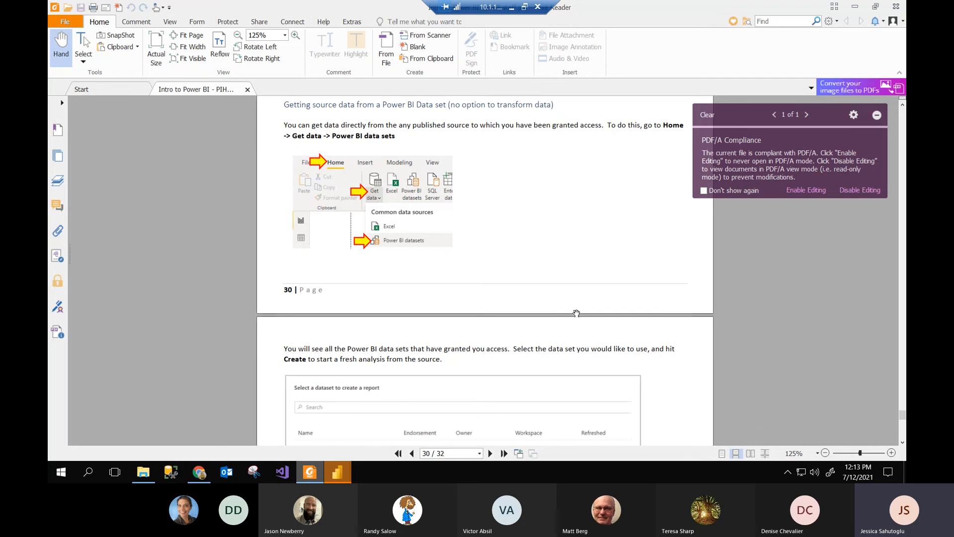
{"action": "scroll", "coordinate": [577, 313], "scroll_direction": "down", "scroll_amount": 3}
{"action": "scroll", "coordinate": [576, 313], "scroll_direction": "down", "scroll_amount": 2}
{"action": "key", "text": "alt+Tab"}
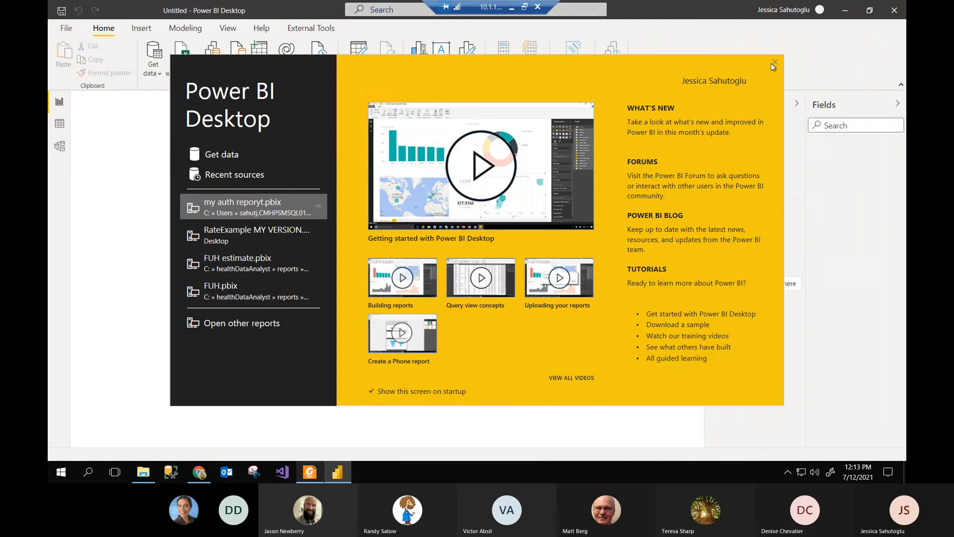
Close the start screen and live-connect the untitled report to the RateExample Power BI dataset
{"action": "left_click", "coordinate": [771, 63]}
{"action": "left_click", "coordinate": [152, 72]}
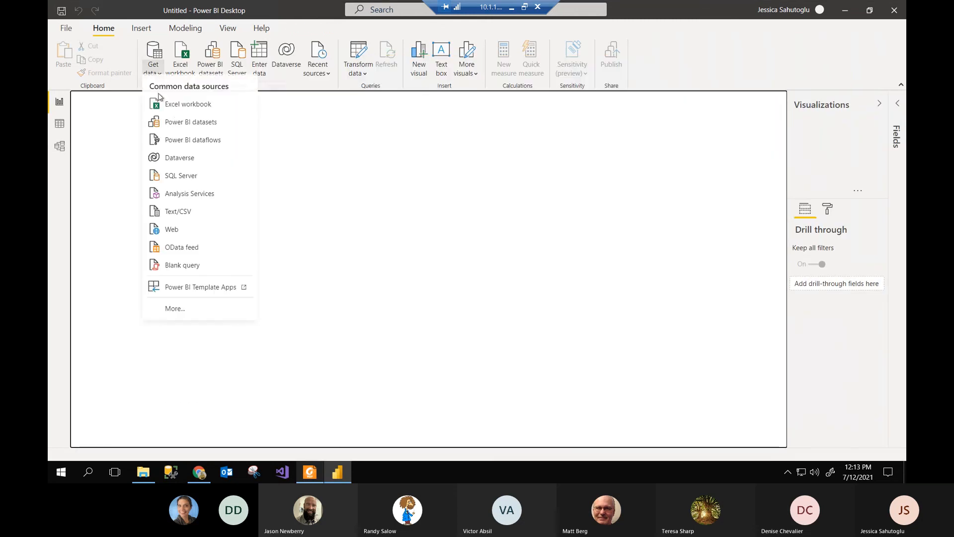
{"action": "left_click", "coordinate": [175, 130]}
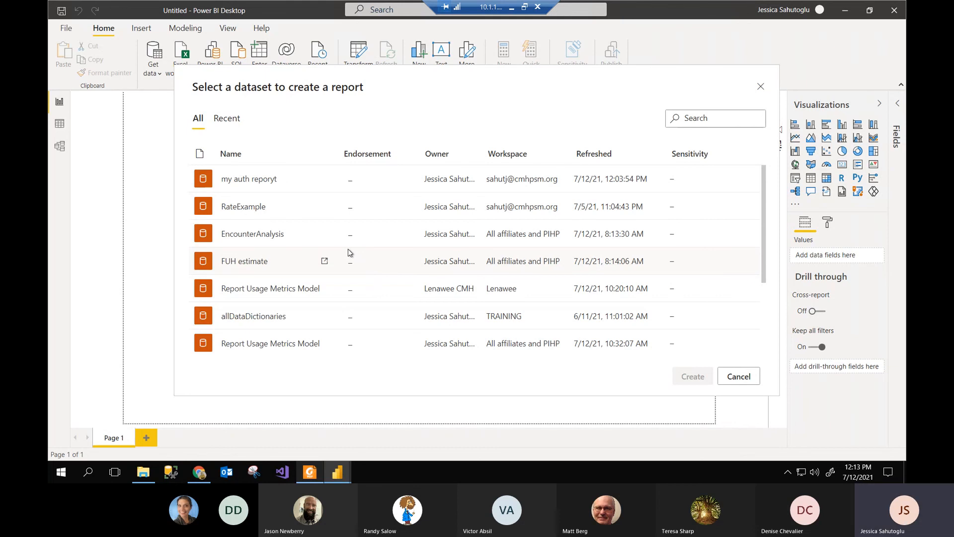
{"action": "left_click", "coordinate": [231, 208]}
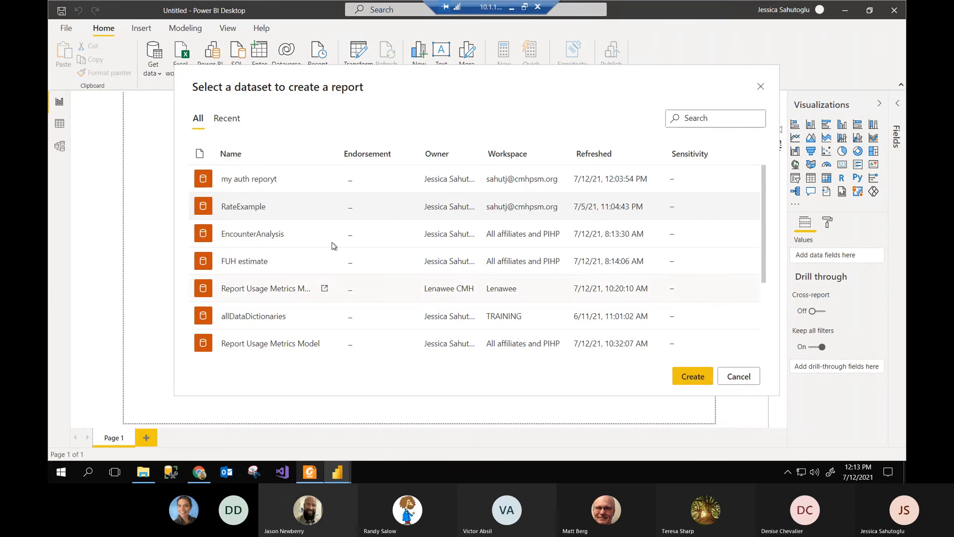
{"action": "left_click", "coordinate": [694, 378]}
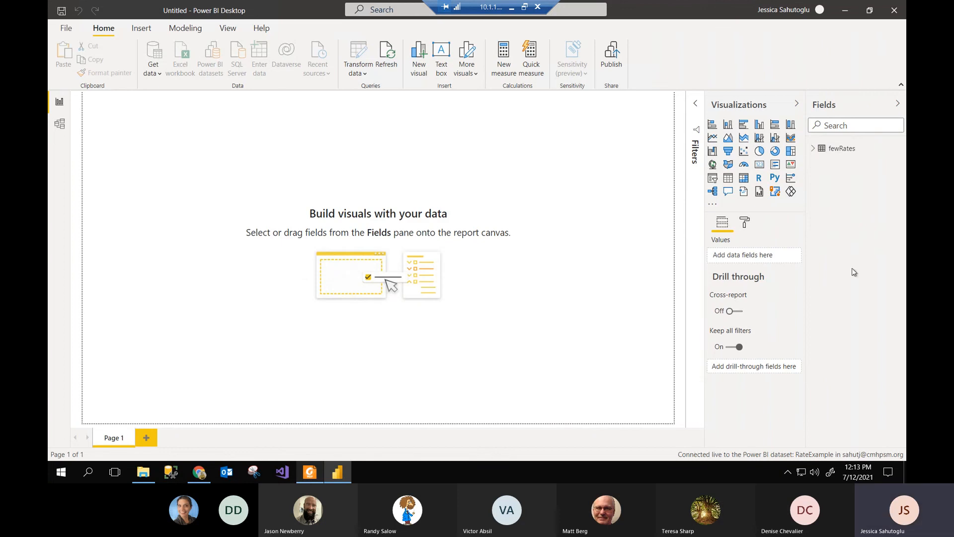
Expand the fewRates table to show cpt, cptmod, providerName and unitRate, then return to the PDF
{"action": "left_click", "coordinate": [813, 149]}
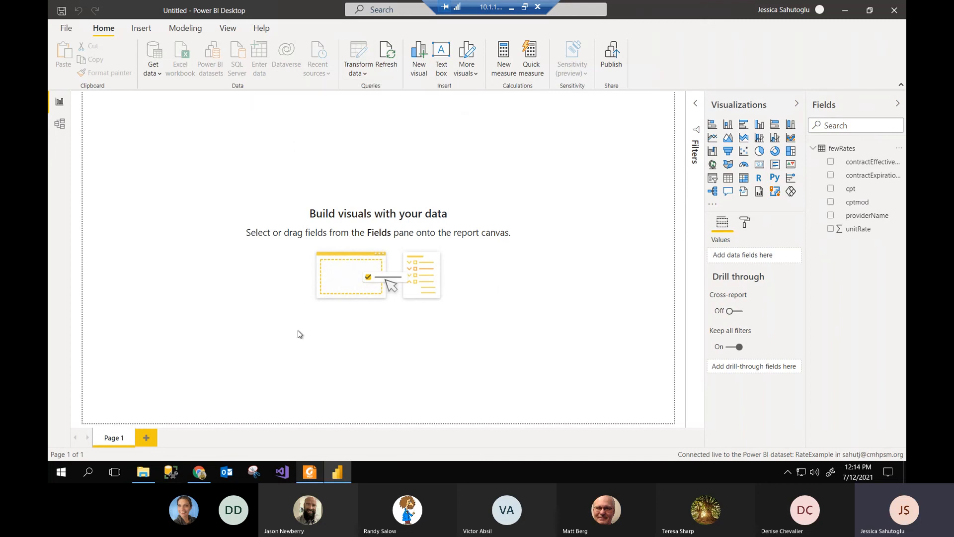
{"action": "key", "text": "alt+Tab"}
Scroll through pages 30–31 of the guide, then return to Power BI Desktop
{"action": "scroll", "coordinate": [492, 344], "scroll_direction": "down", "scroll_amount": 3}
{"action": "scroll", "coordinate": [519, 351], "scroll_direction": "down", "scroll_amount": 1}
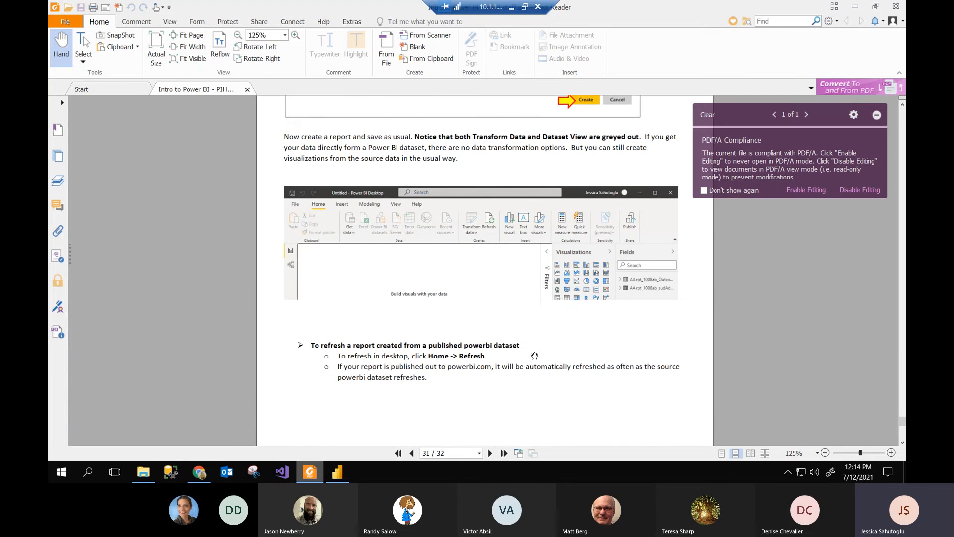
{"action": "scroll", "coordinate": [531, 353], "scroll_direction": "up", "scroll_amount": 4}
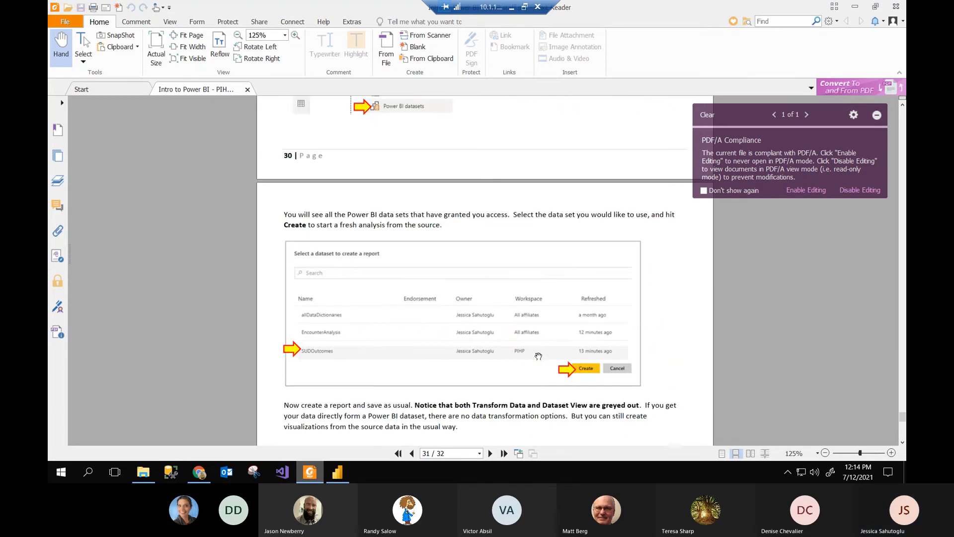
{"action": "scroll", "coordinate": [538, 356], "scroll_direction": "up", "scroll_amount": 4}
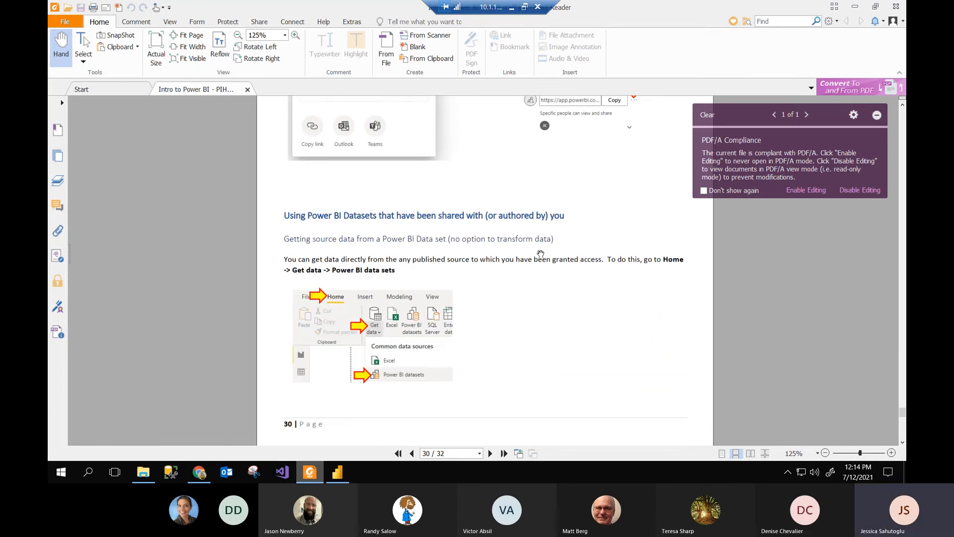
{"action": "scroll", "coordinate": [541, 331], "scroll_direction": "down", "scroll_amount": 6}
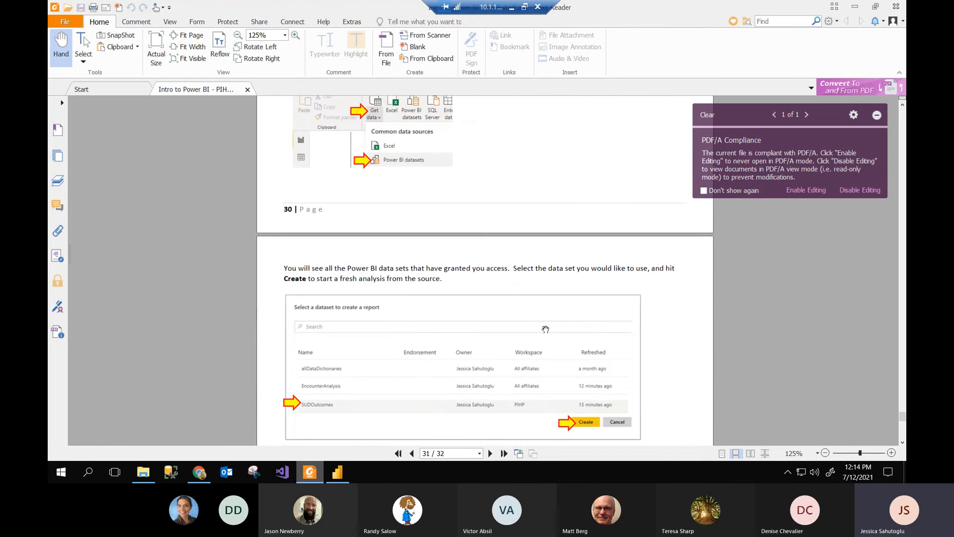
{"action": "key", "text": "alt+Tab"}
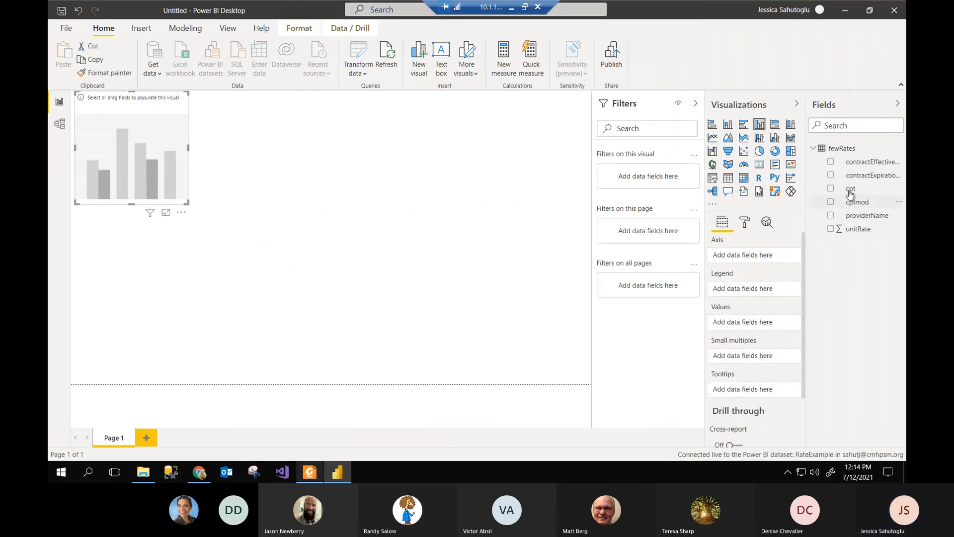
Plot unitRate by cpt in the column chart, enlarge it, and refresh from the dataset
{"action": "left_click_drag", "start_coordinate": [850, 190], "coordinate": [748, 256]}
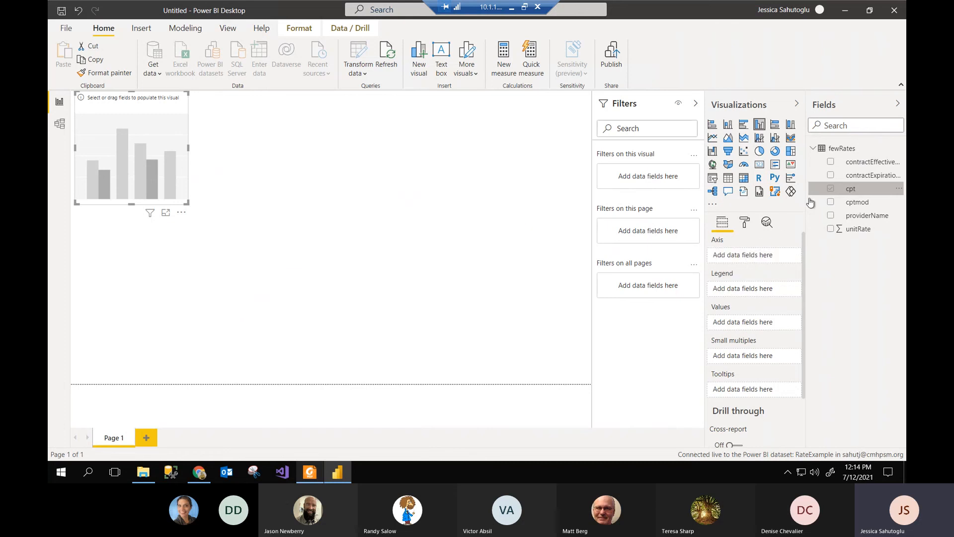
{"action": "left_click_drag", "start_coordinate": [844, 229], "coordinate": [750, 327]}
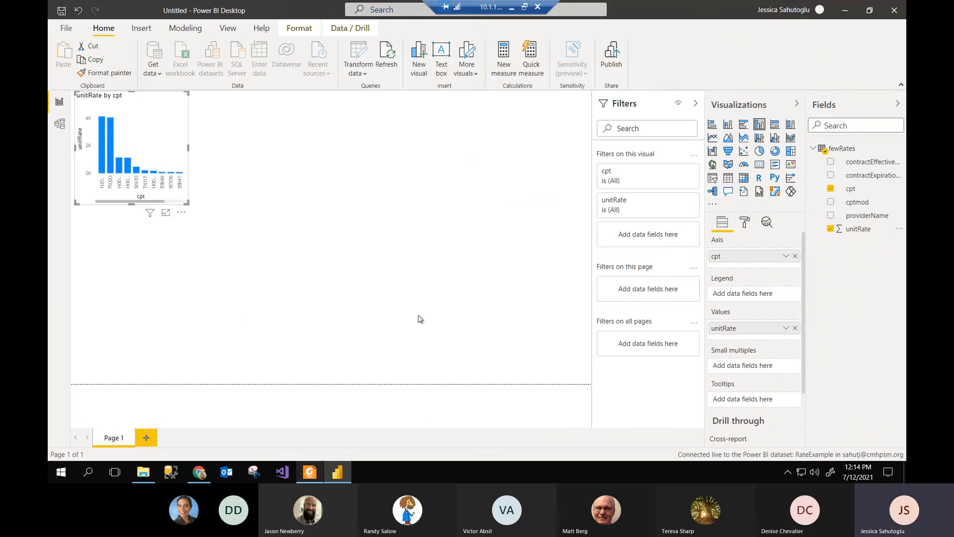
{"action": "left_click_drag", "start_coordinate": [187, 203], "coordinate": [286, 219]}
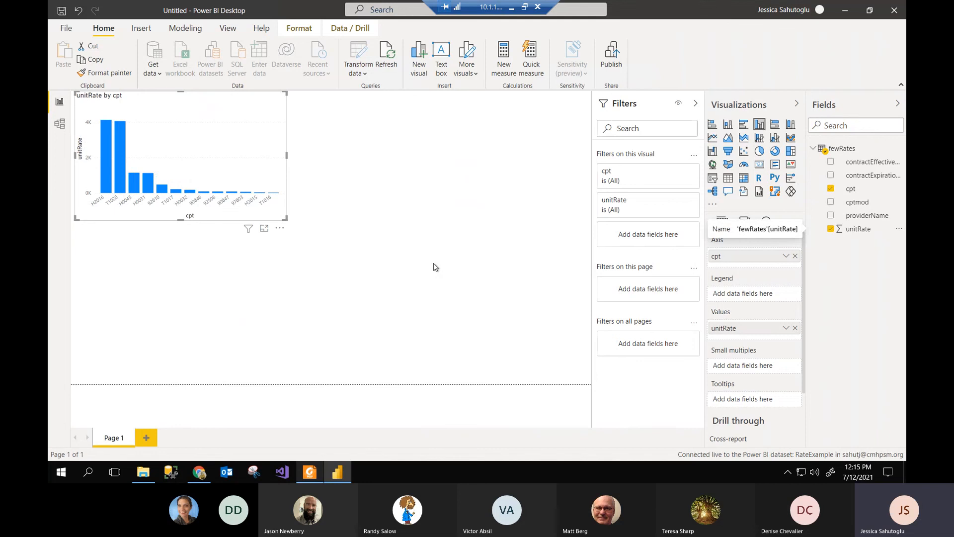
{"action": "left_click", "coordinate": [390, 52]}
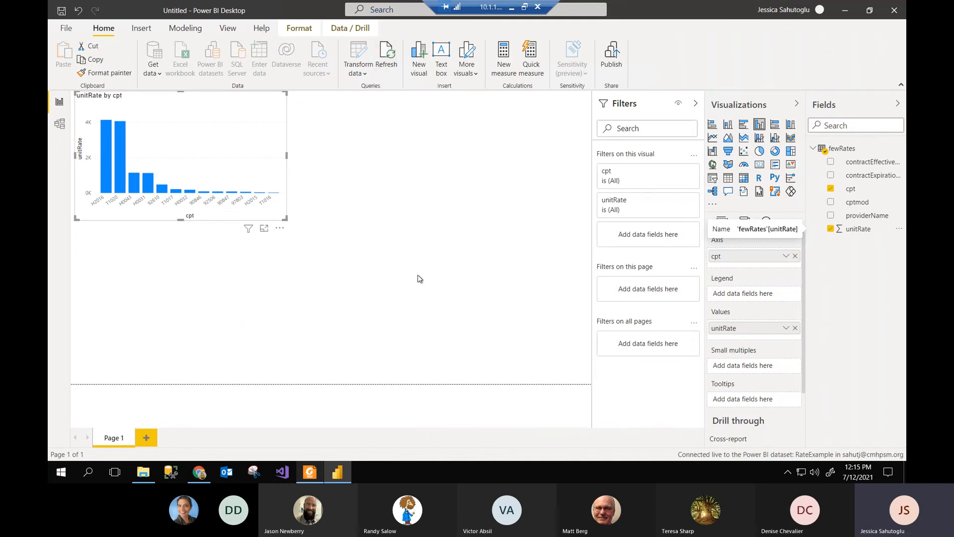
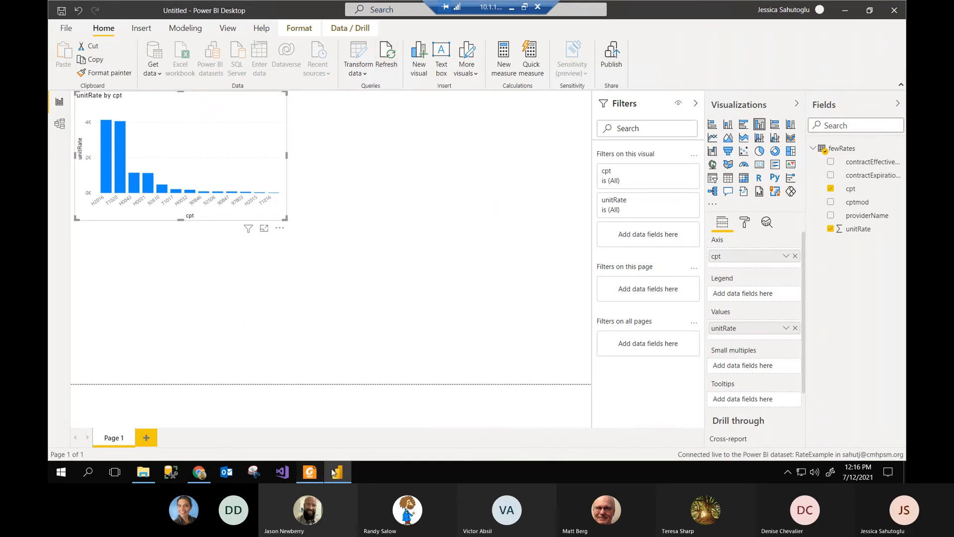
Bring up the training PDF and read page 32 on getting a shared report's .pbix file
{"action": "left_click", "coordinate": [309, 472]}
{"action": "scroll", "coordinate": [589, 381], "scroll_direction": "down", "scroll_amount": 7}
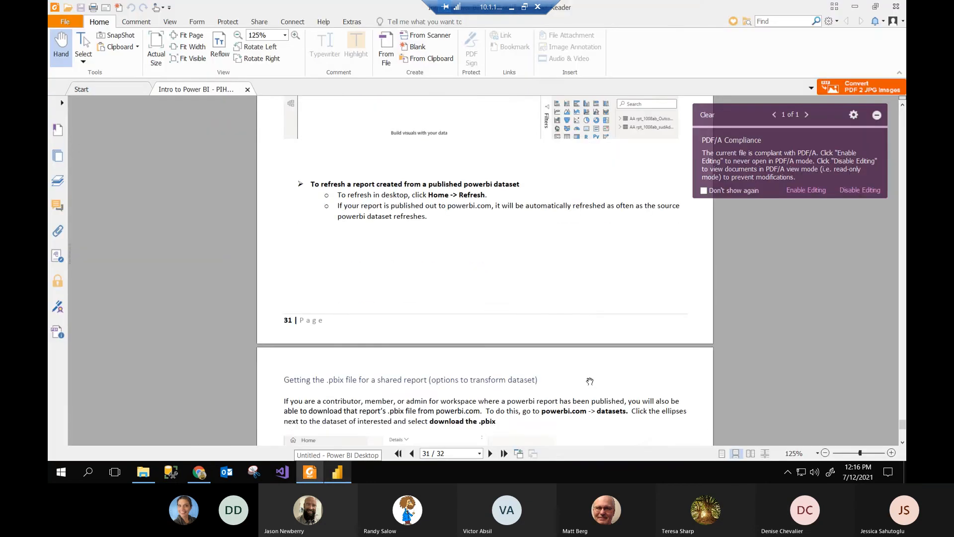
{"action": "scroll", "coordinate": [589, 381], "scroll_direction": "down", "scroll_amount": 8}
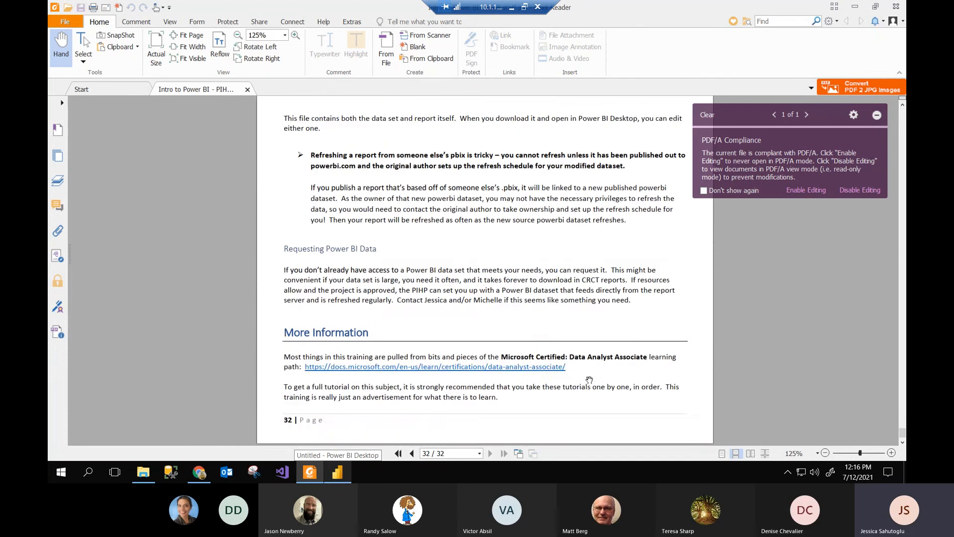
{"action": "scroll", "coordinate": [590, 380], "scroll_direction": "up", "scroll_amount": 5}
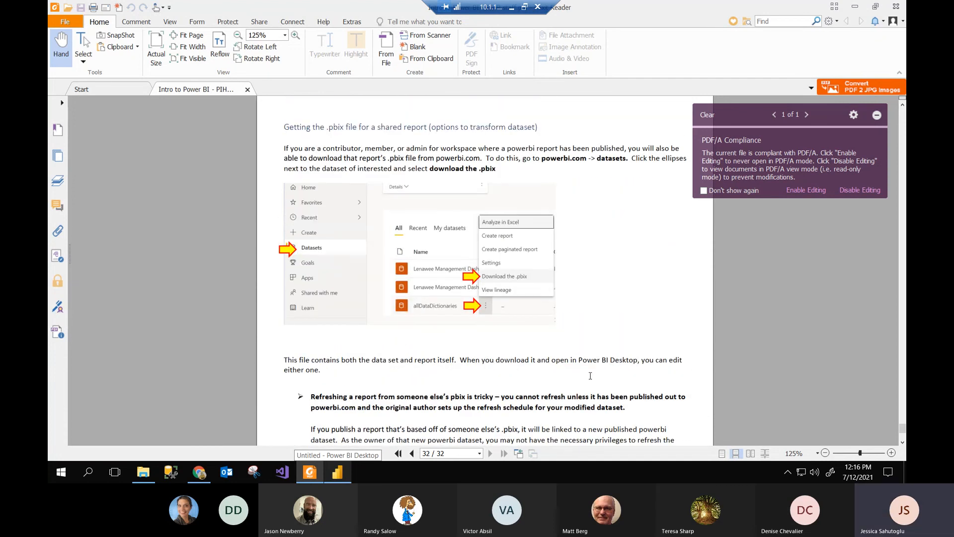
{"action": "scroll", "coordinate": [589, 379], "scroll_direction": "down", "scroll_amount": 1}
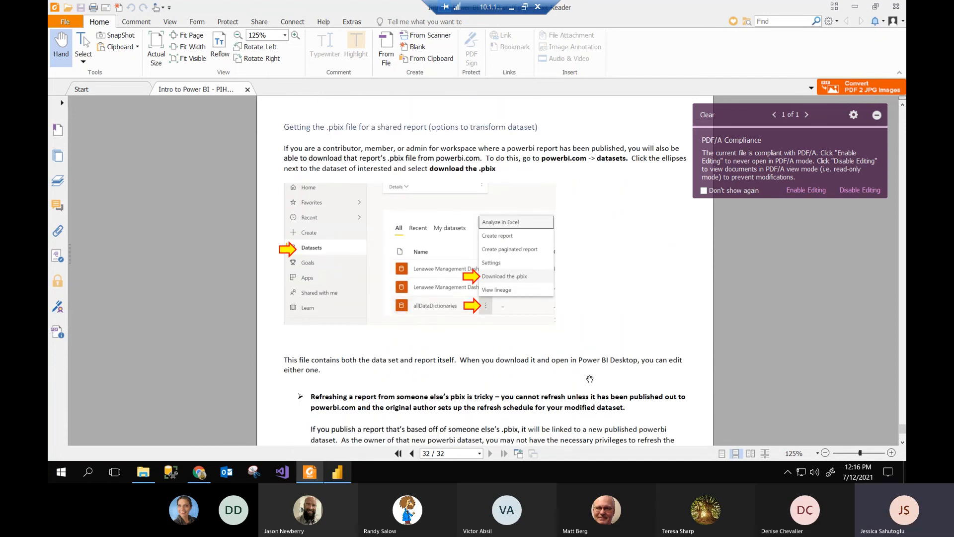
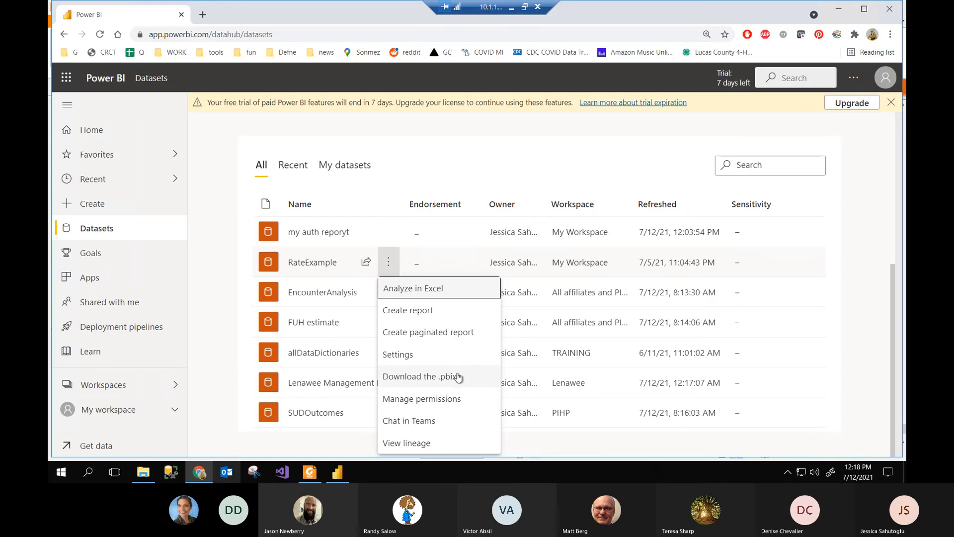
Save RateExample.pbix to the Desktop, close the untitled report without saving, and minimize the browser and Word
{"action": "left_click", "coordinate": [456, 376]}
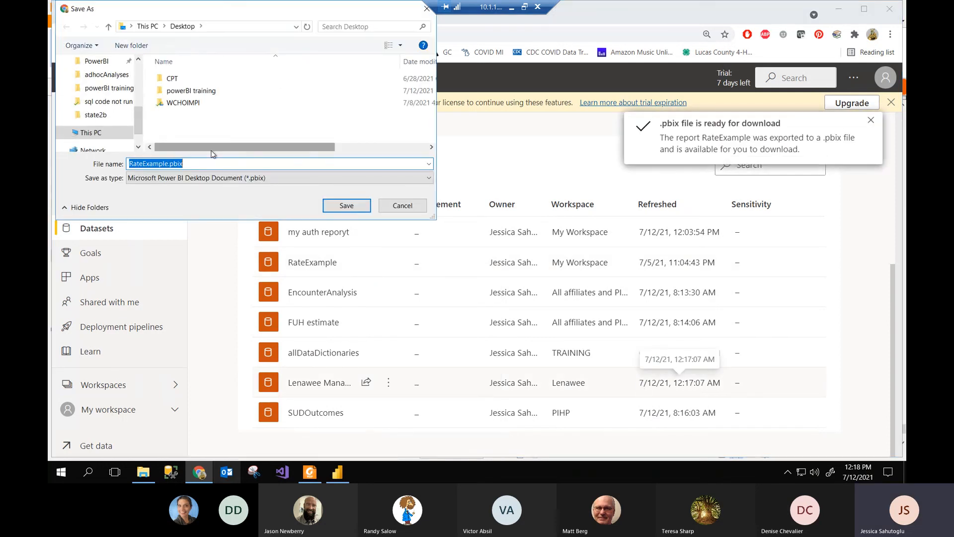
{"action": "left_click", "coordinate": [348, 205]}
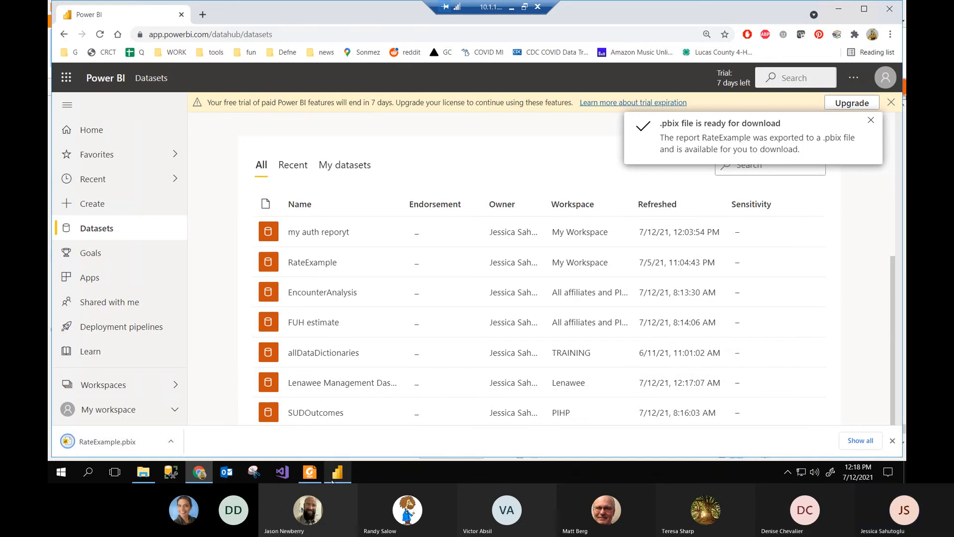
{"action": "left_click", "coordinate": [337, 474]}
{"action": "left_click", "coordinate": [899, 14]}
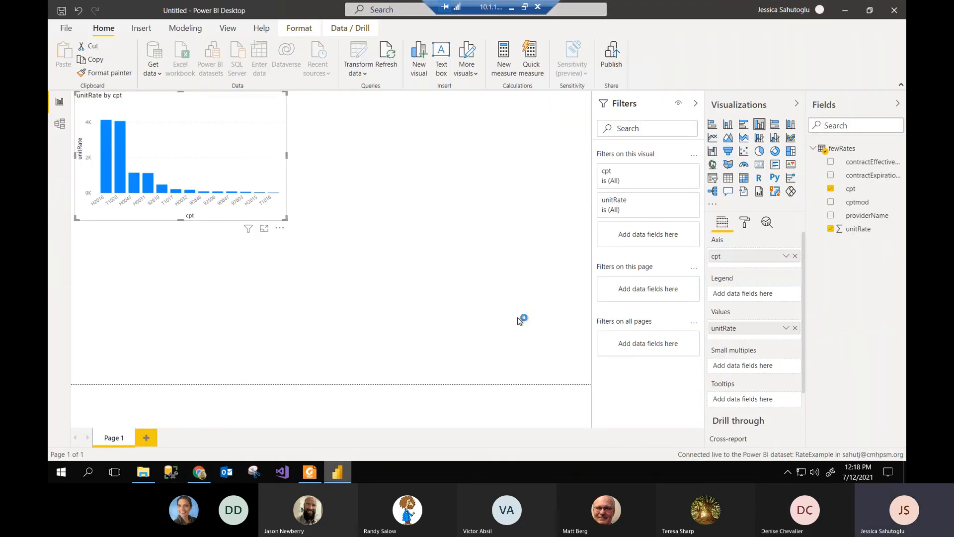
{"action": "left_click", "coordinate": [528, 251]}
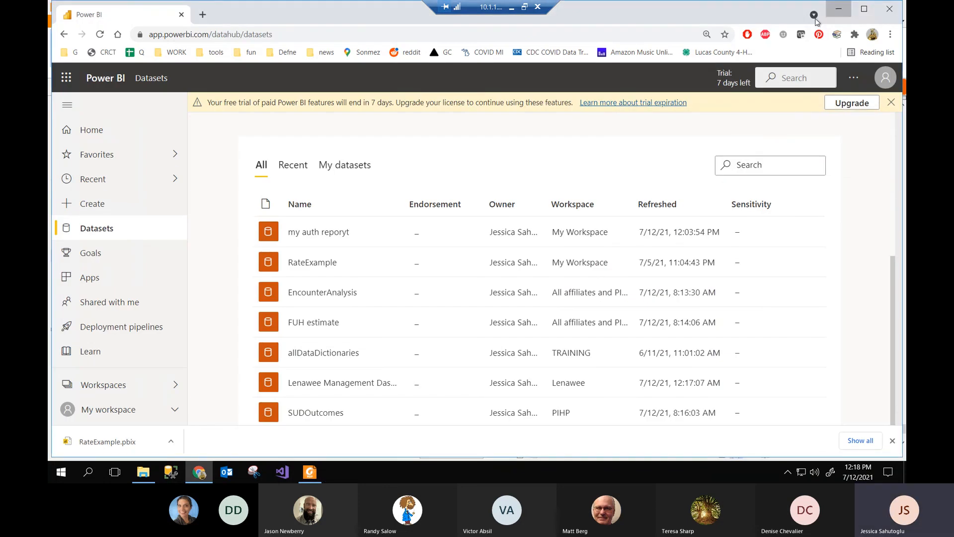
{"action": "left_click", "coordinate": [843, 14]}
{"action": "left_click", "coordinate": [855, 8]}
Open RateExample.pbix from the desktop to show its unitRate by cpt column chart
{"action": "double_click", "coordinate": [61, 22]}
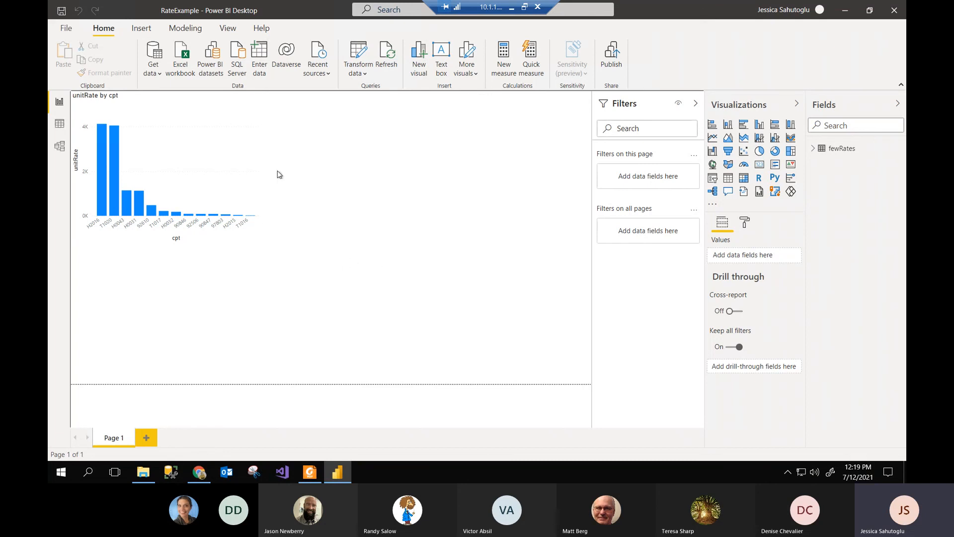
{"action": "mouse_move", "coordinate": [192, 235]}
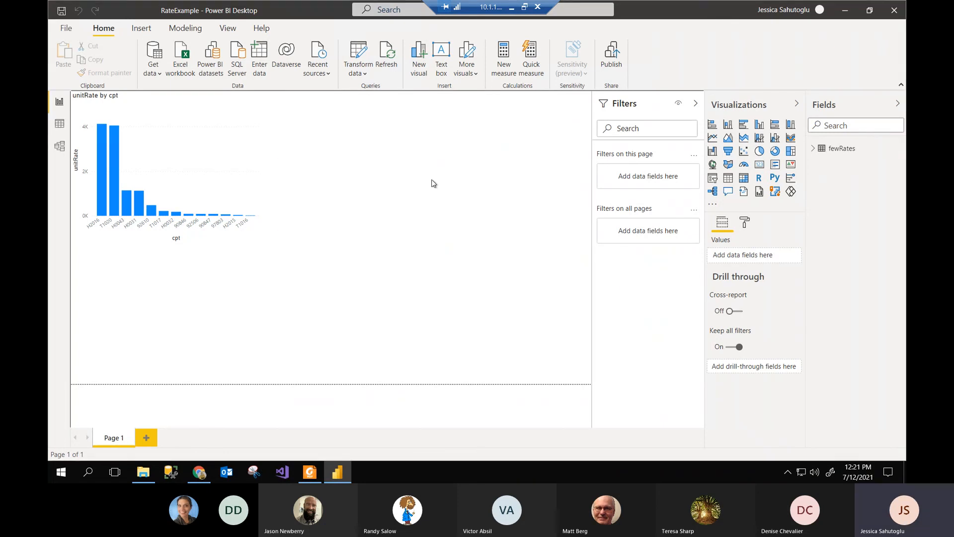
{"action": "key", "text": "alt+Tab"}
{"action": "scroll", "coordinate": [503, 227], "scroll_direction": "down", "scroll_amount": 8}
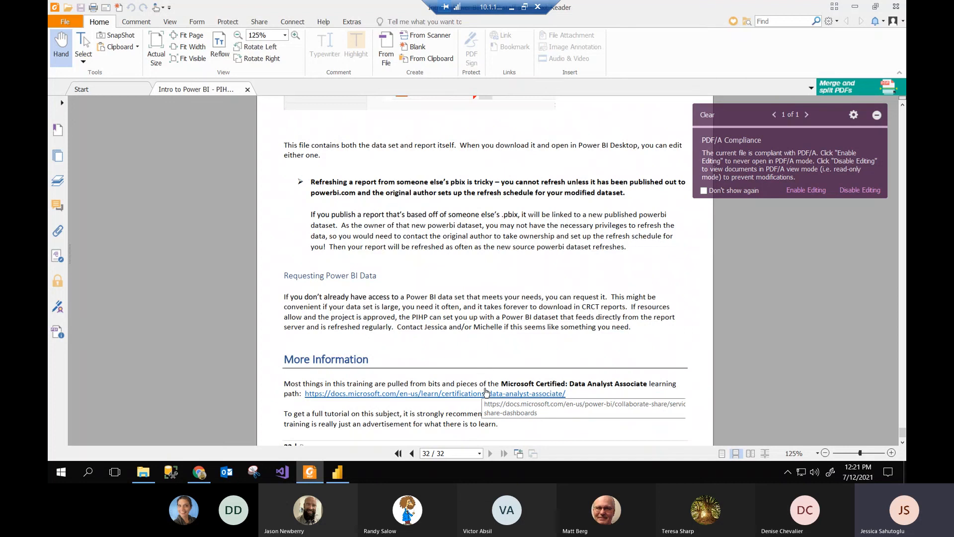
{"action": "scroll", "coordinate": [486, 391], "scroll_direction": "up", "scroll_amount": 1}
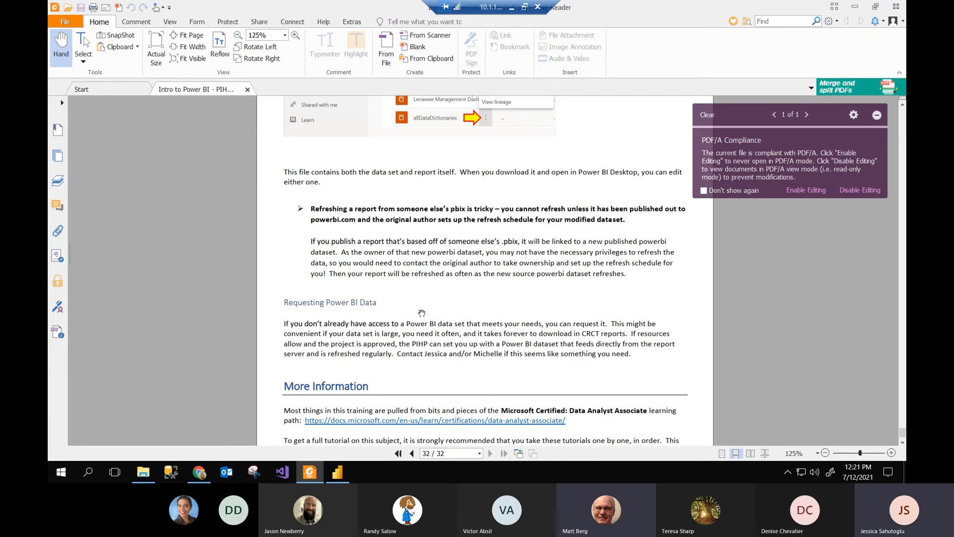
{"action": "scroll", "coordinate": [422, 313], "scroll_direction": "down", "scroll_amount": 2}
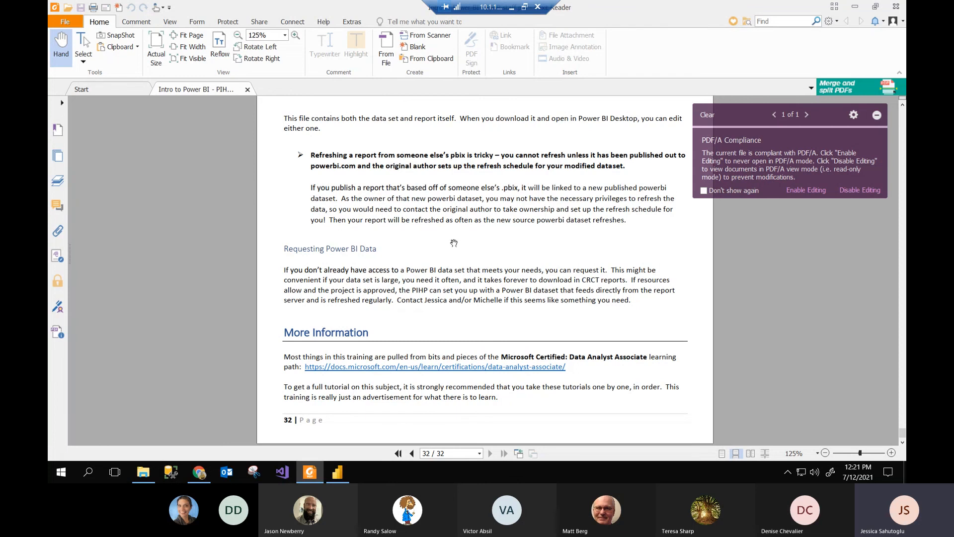
{"action": "scroll", "coordinate": [614, 190], "scroll_direction": "up", "scroll_amount": 1}
{"action": "scroll", "coordinate": [615, 189], "scroll_direction": "up", "scroll_amount": 2}
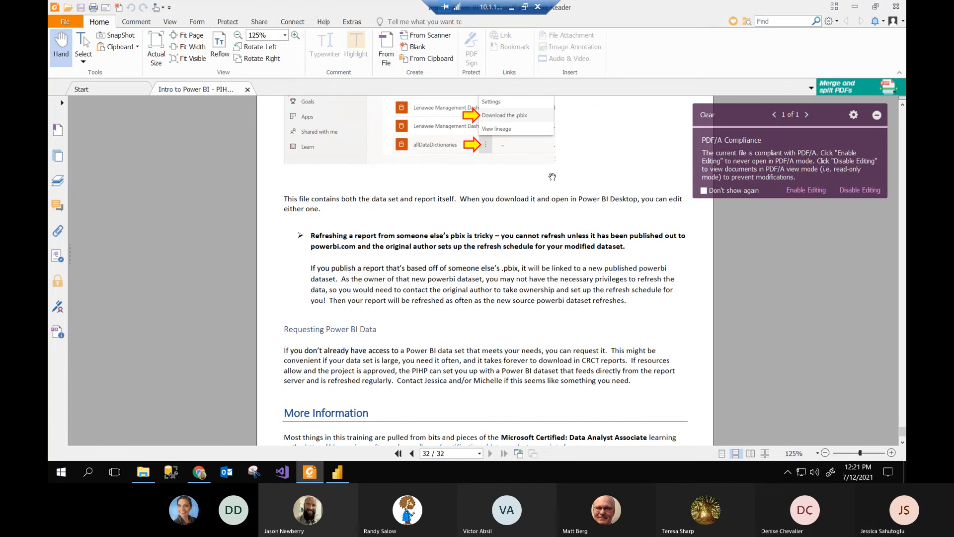
{"action": "scroll", "coordinate": [553, 177], "scroll_direction": "down", "scroll_amount": 1}
{"action": "scroll", "coordinate": [553, 177], "scroll_direction": "down", "scroll_amount": 2}
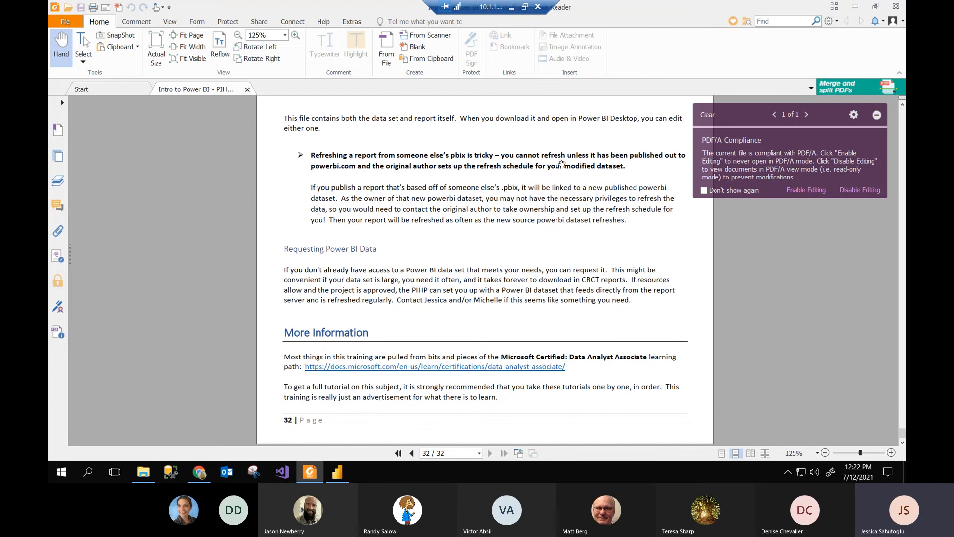
{"action": "key", "text": "alt+Tab"}
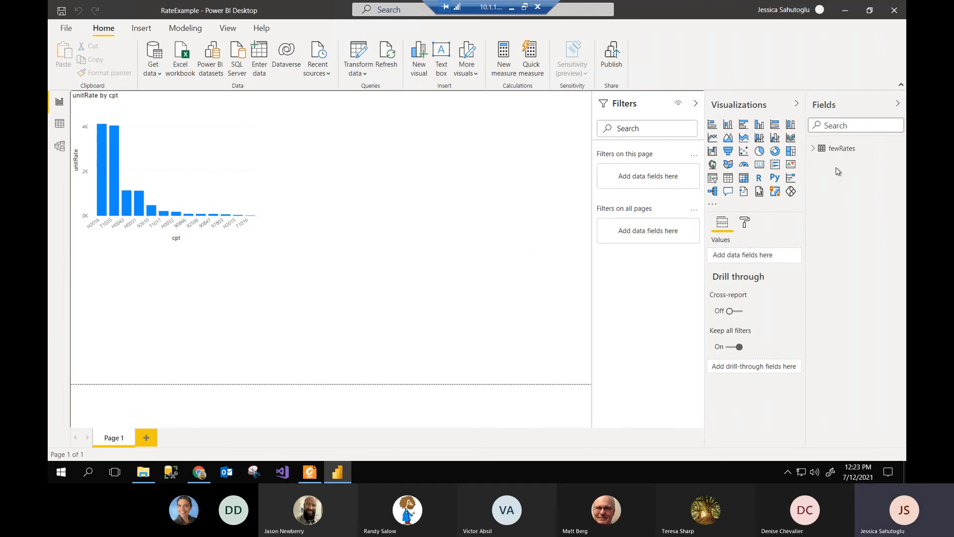
Follow the PDF's Data Analyst Associate certification link and allow it to open in Chrome
{"action": "key", "text": "alt+Tab"}
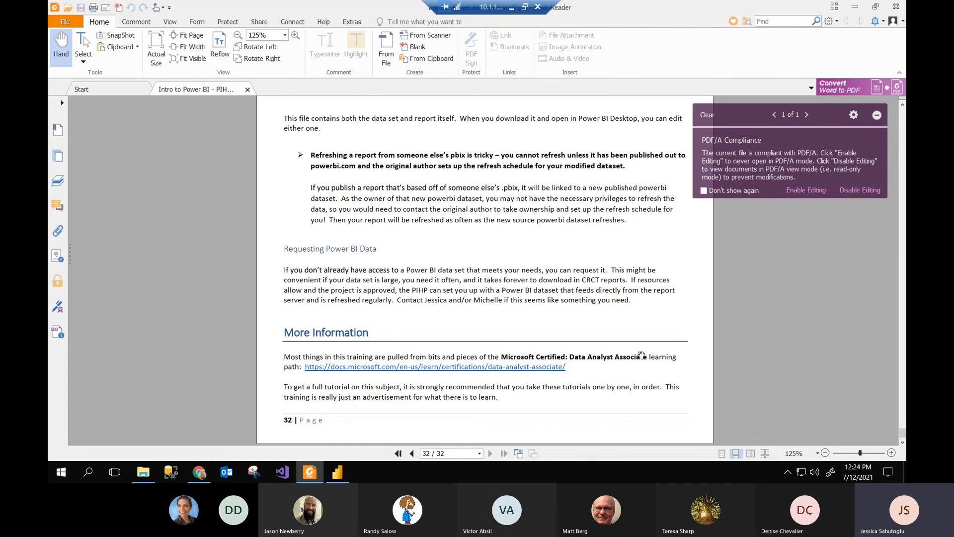
{"action": "left_click", "coordinate": [425, 369]}
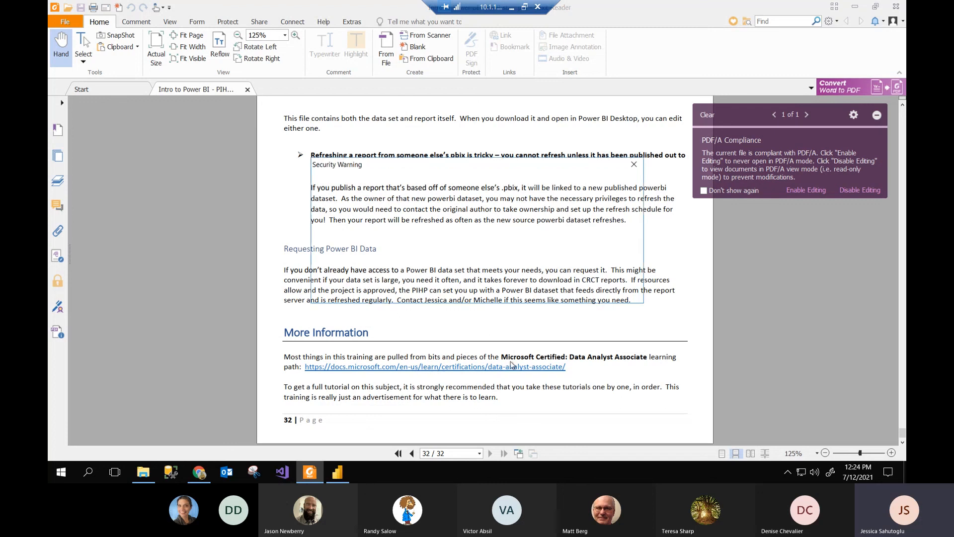
{"action": "left_click", "coordinate": [494, 286]}
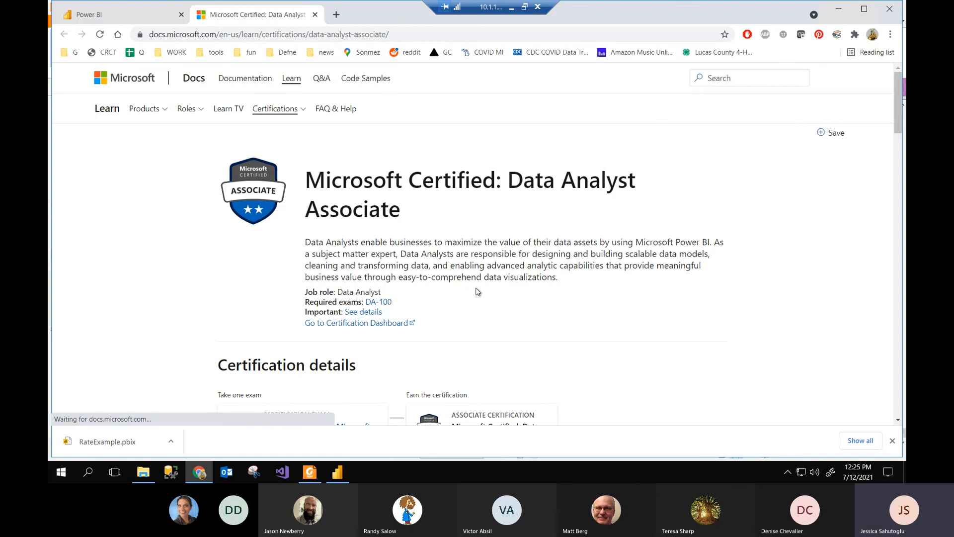
Highlight 'Data Analyst Associate' and start the 'Get started with Microsoft data analytics' learning path
{"action": "scroll", "coordinate": [450, 314], "scroll_direction": "down", "scroll_amount": 3}
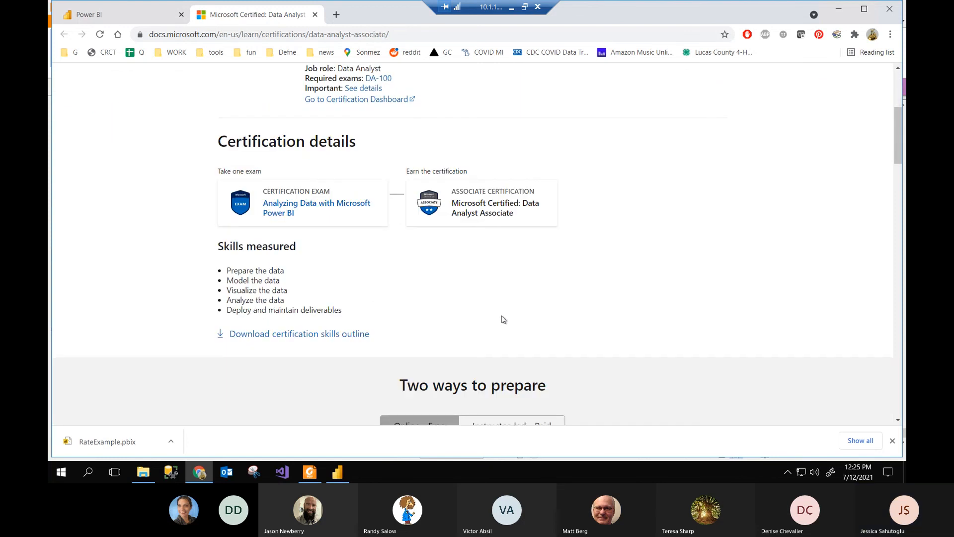
{"action": "scroll", "coordinate": [502, 320], "scroll_direction": "up", "scroll_amount": 5}
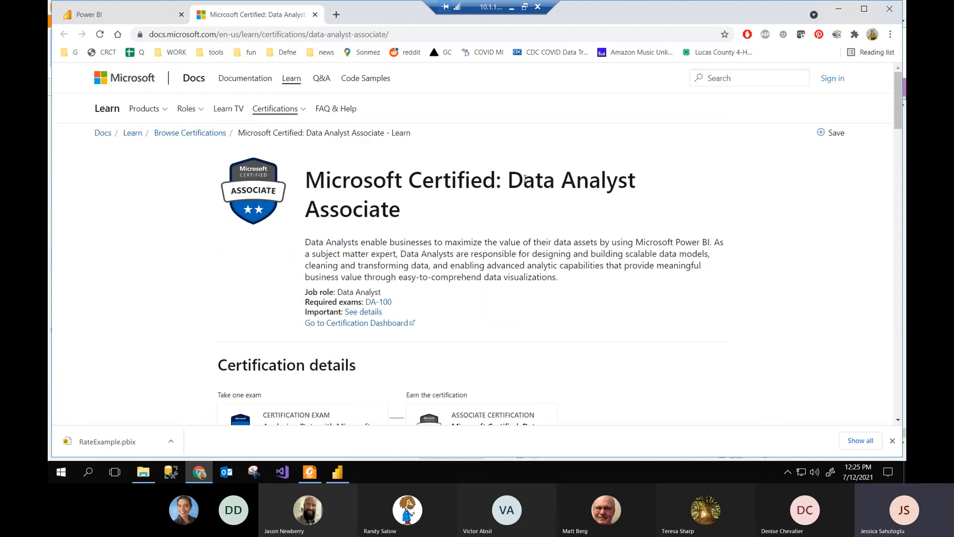
{"action": "left_click_drag", "start_coordinate": [512, 182], "coordinate": [526, 204]}
{"action": "scroll", "coordinate": [553, 265], "scroll_direction": "down", "scroll_amount": 10}
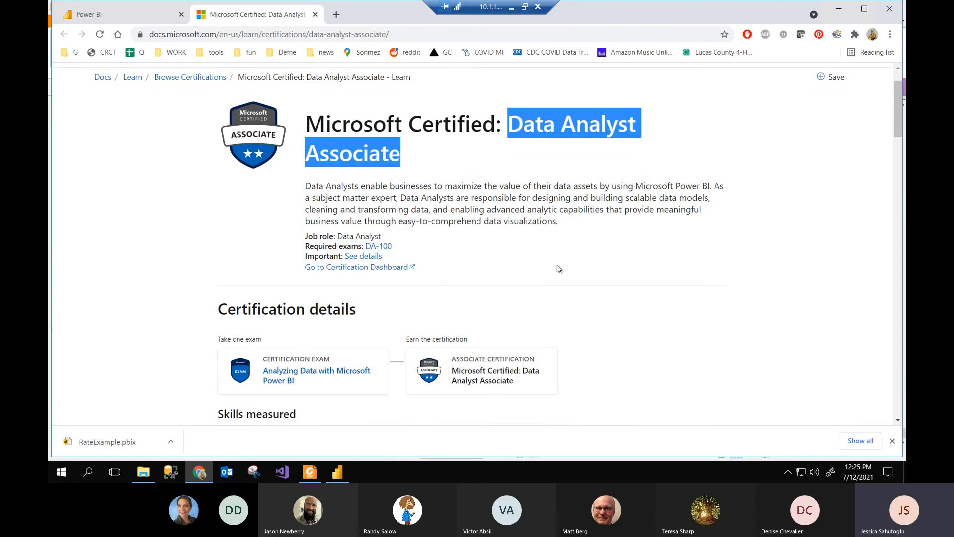
{"action": "scroll", "coordinate": [638, 275], "scroll_direction": "down", "scroll_amount": 8}
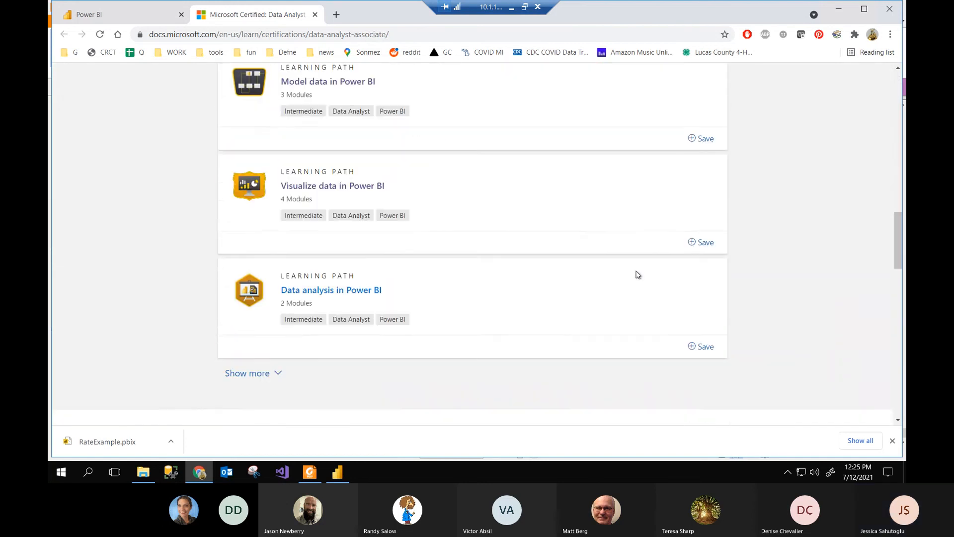
{"action": "scroll", "coordinate": [639, 273], "scroll_direction": "up", "scroll_amount": 7}
{"action": "scroll", "coordinate": [639, 273], "scroll_direction": "up", "scroll_amount": 3}
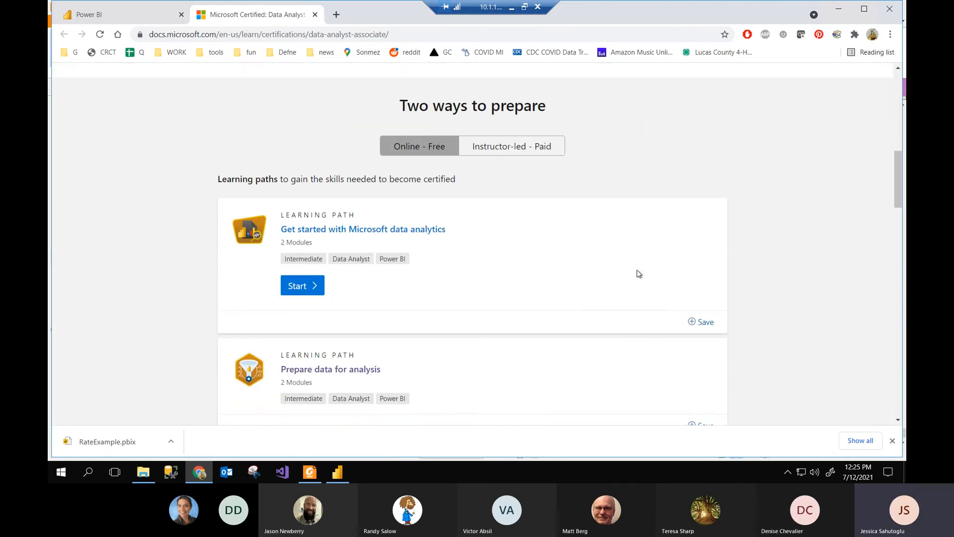
{"action": "left_click", "coordinate": [304, 285]}
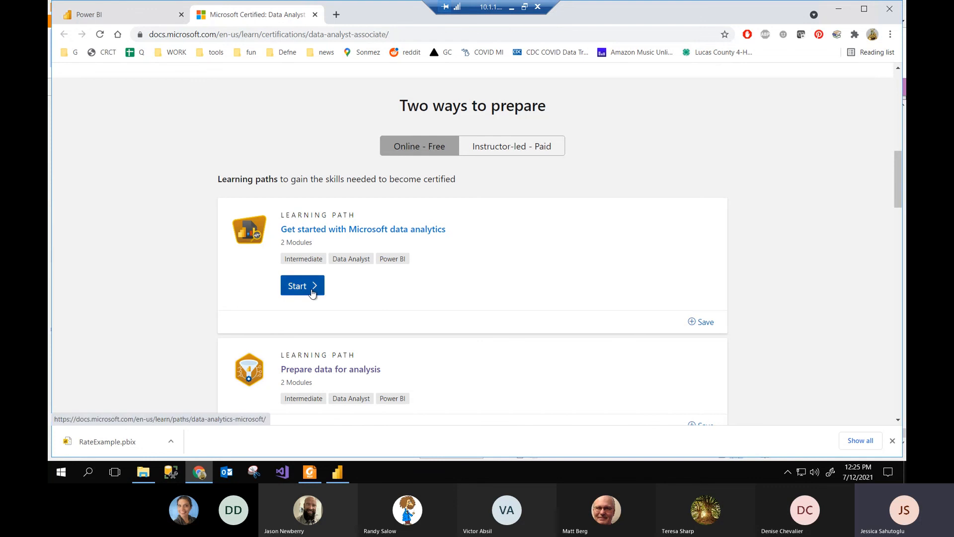
Return to the Intro to Power BI PDF at page 32's More Information section
{"action": "key", "text": "alt+Tab"}
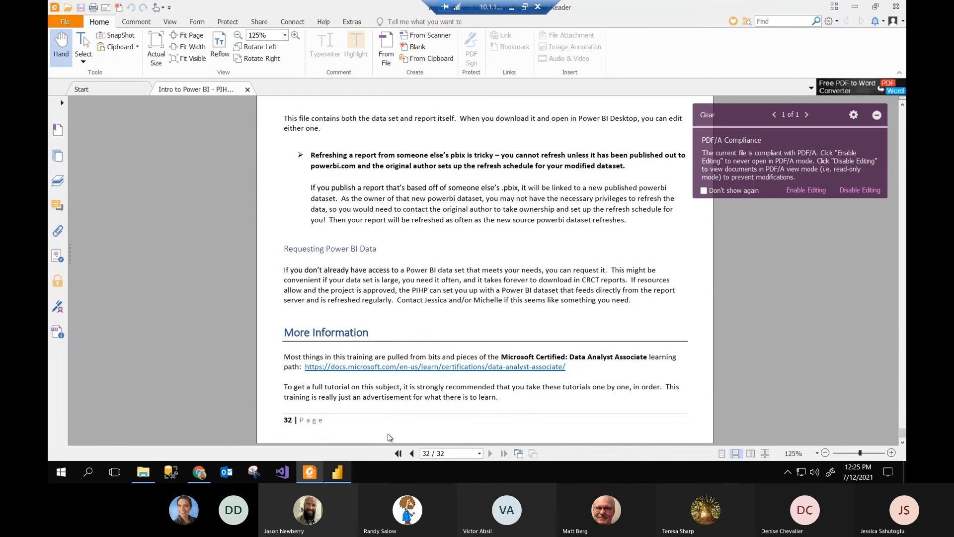
Minimize the PDF reader, then open and close the Teams settings list
{"action": "left_click", "coordinate": [511, 8]}
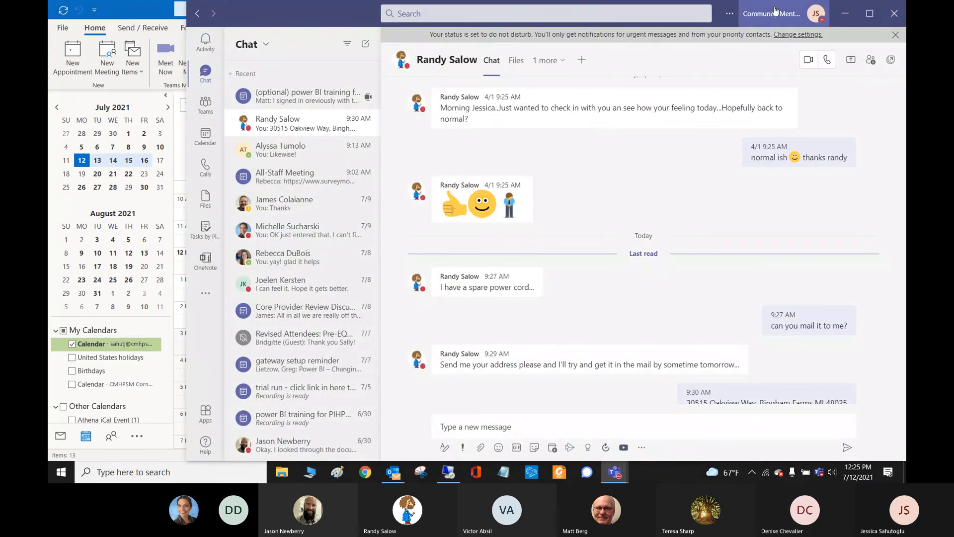
{"action": "left_click", "coordinate": [729, 14]}
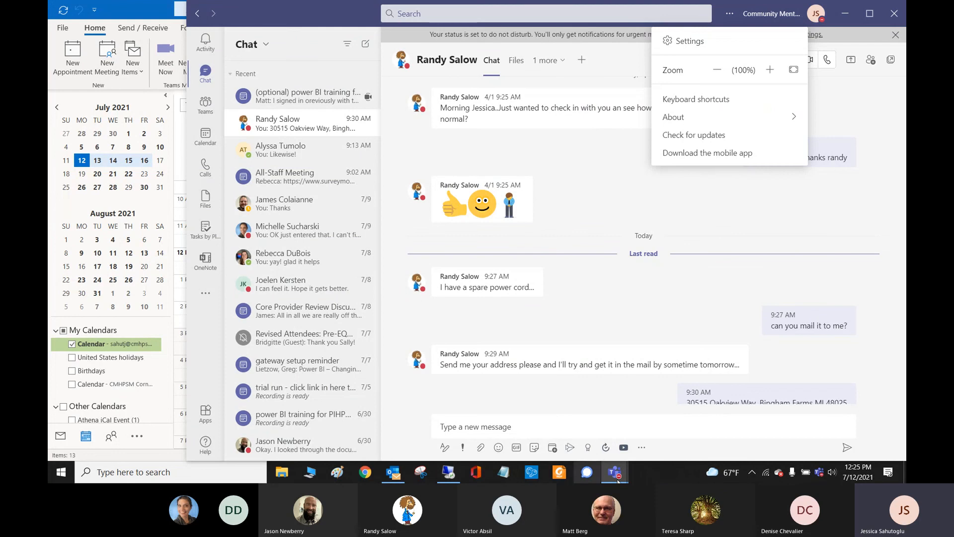
{"action": "key", "text": "alt+Tab"}
{"action": "key", "text": "alt+Tab"}
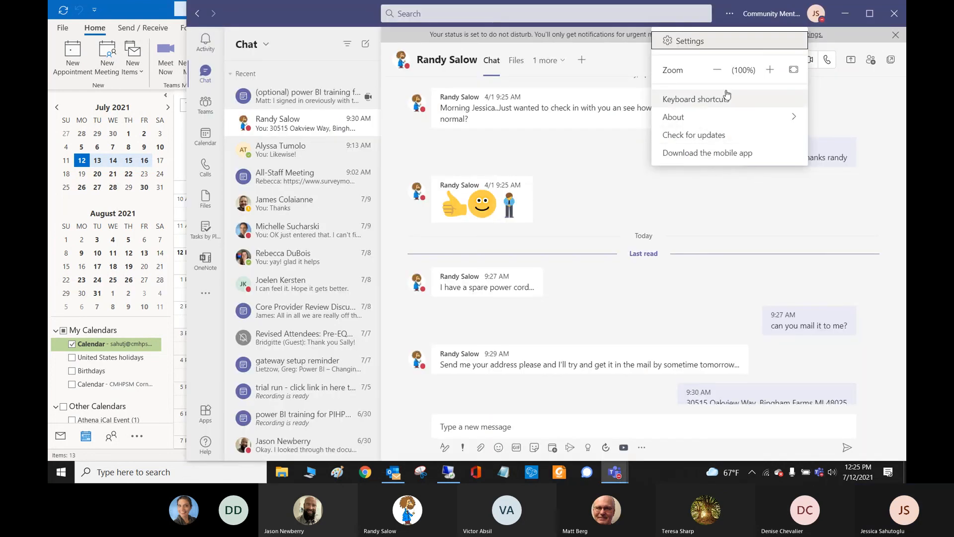
{"action": "left_click", "coordinate": [729, 14]}
Minimize Outlook and the Teams chat to reveal the meeting window, then open More actions
{"action": "left_click", "coordinate": [889, 15]}
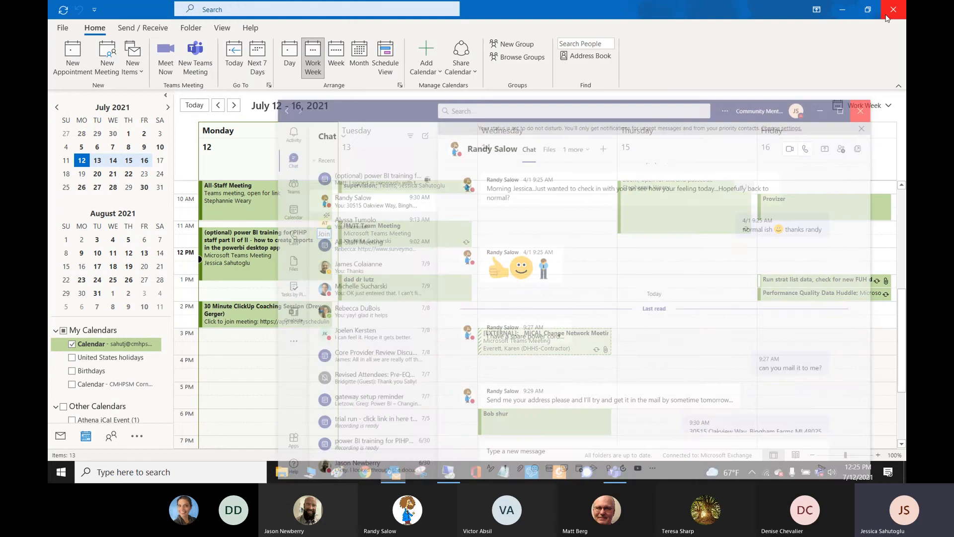
{"action": "left_click", "coordinate": [821, 475]}
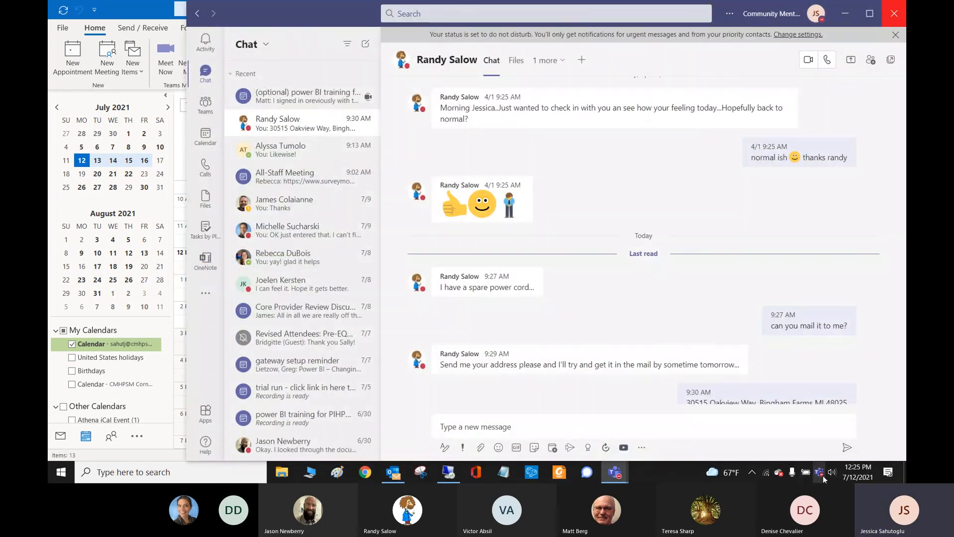
{"action": "left_click", "coordinate": [842, 14]}
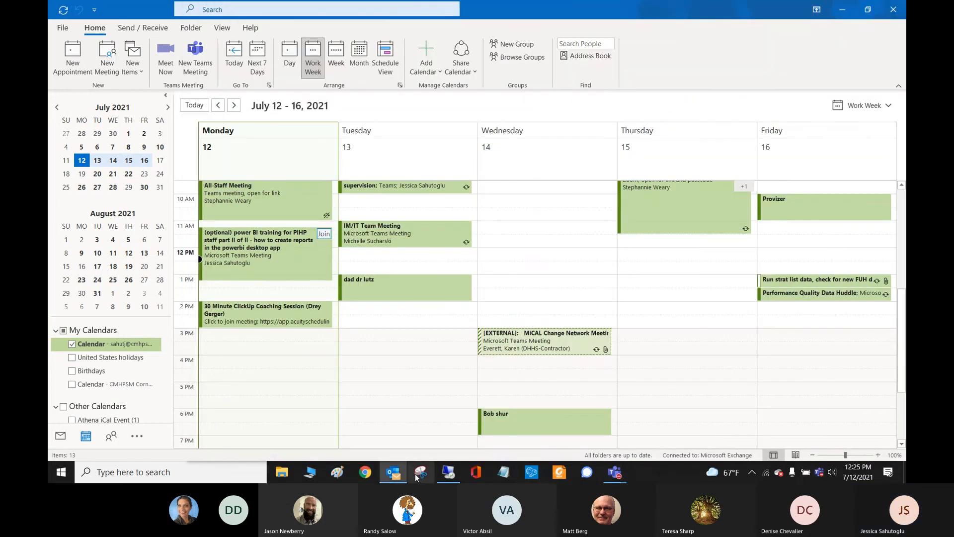
{"action": "left_click", "coordinate": [839, 15]}
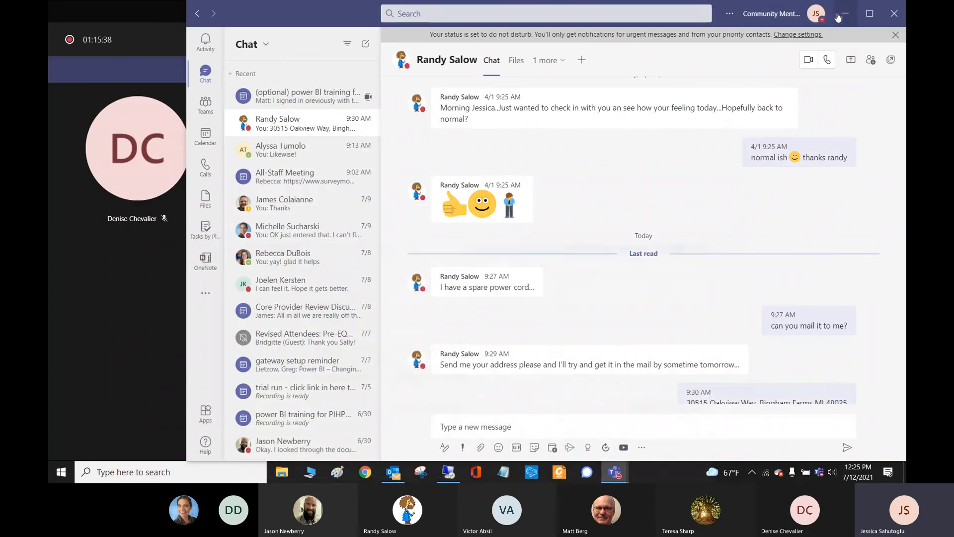
{"action": "left_click", "coordinate": [843, 20]}
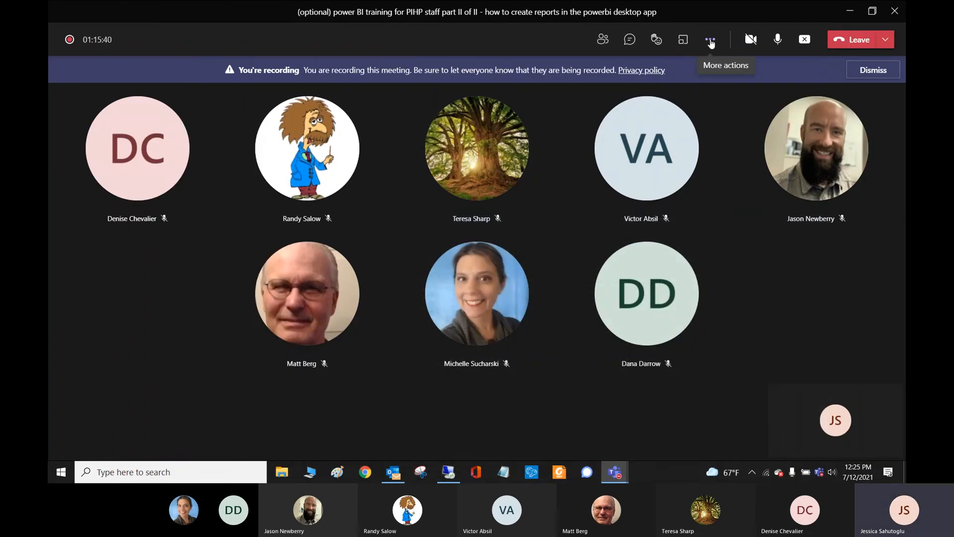
{"action": "left_click", "coordinate": [710, 39]}
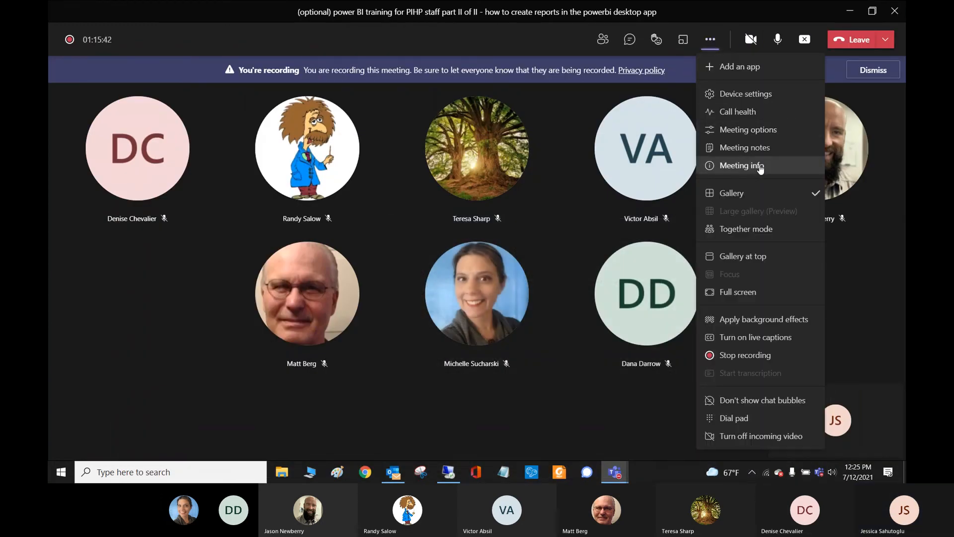